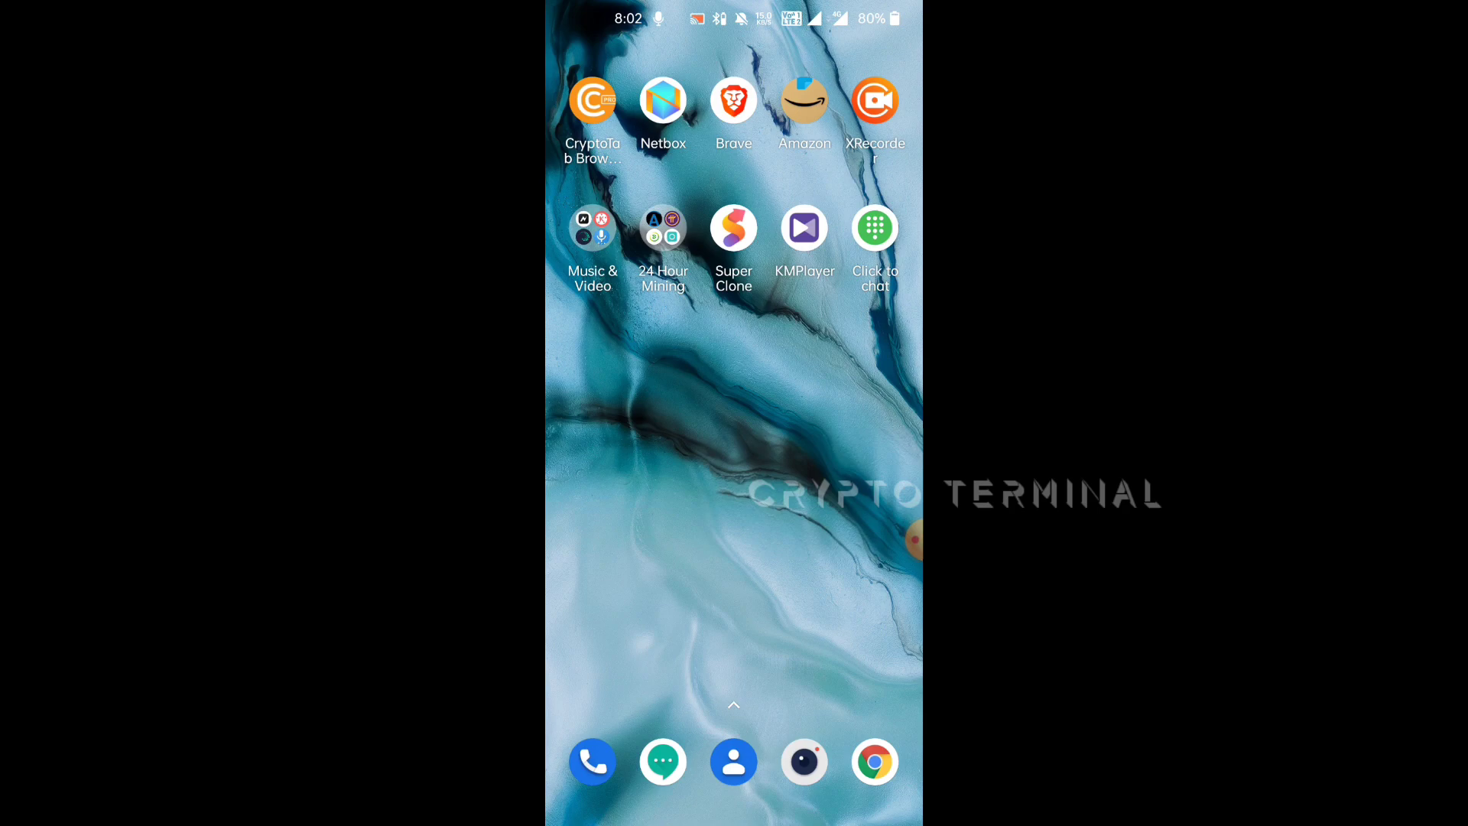
Launch Kiwi Browser from the home screen and dismiss the default-browser prompt to reach MetaMask
left_click_drag(841, 459, 612, 459)
left_click_drag(841, 459, 612, 458)
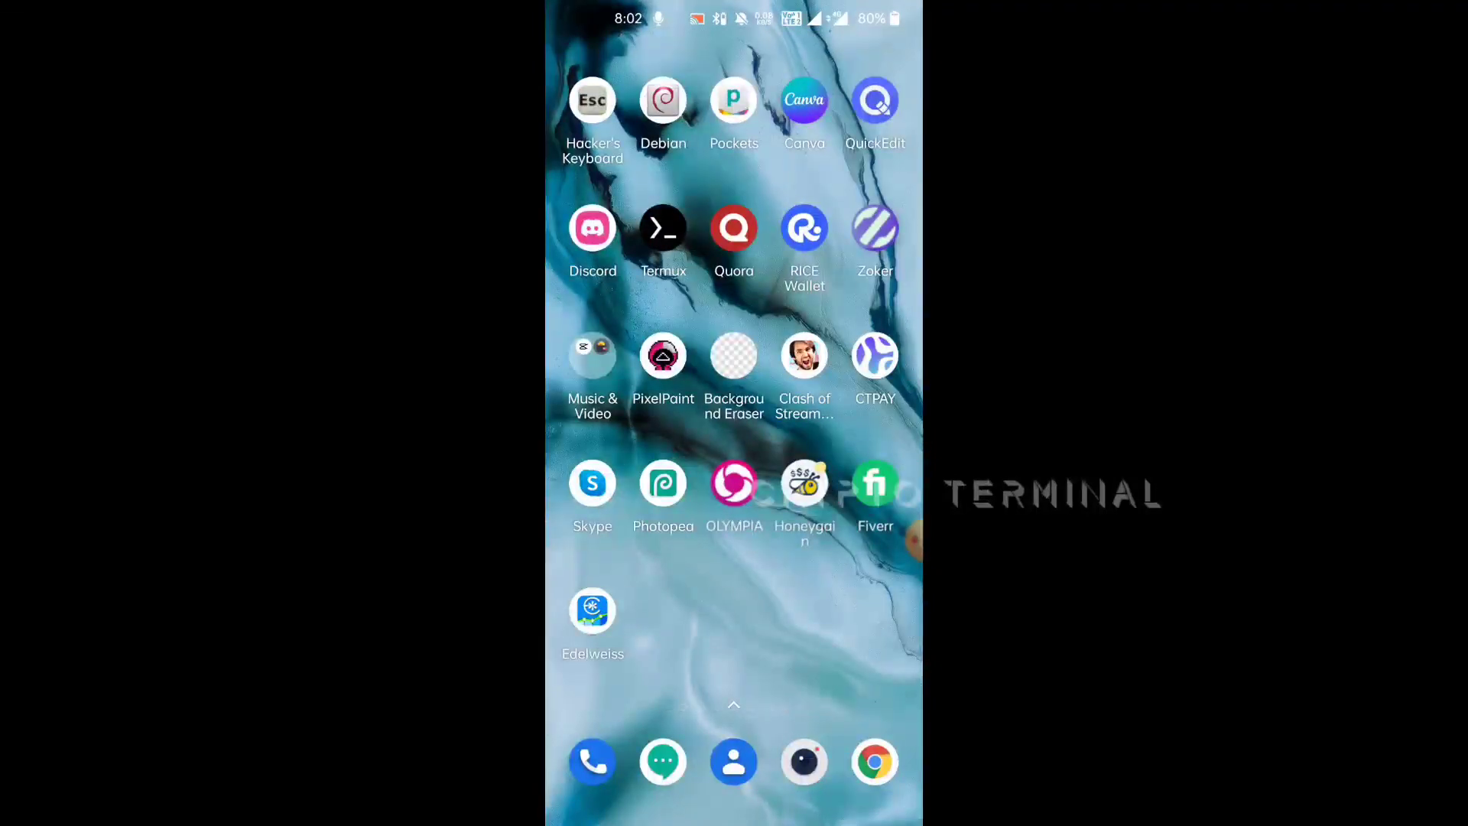
left_click_drag(841, 459, 611, 459)
left_click(803, 355)
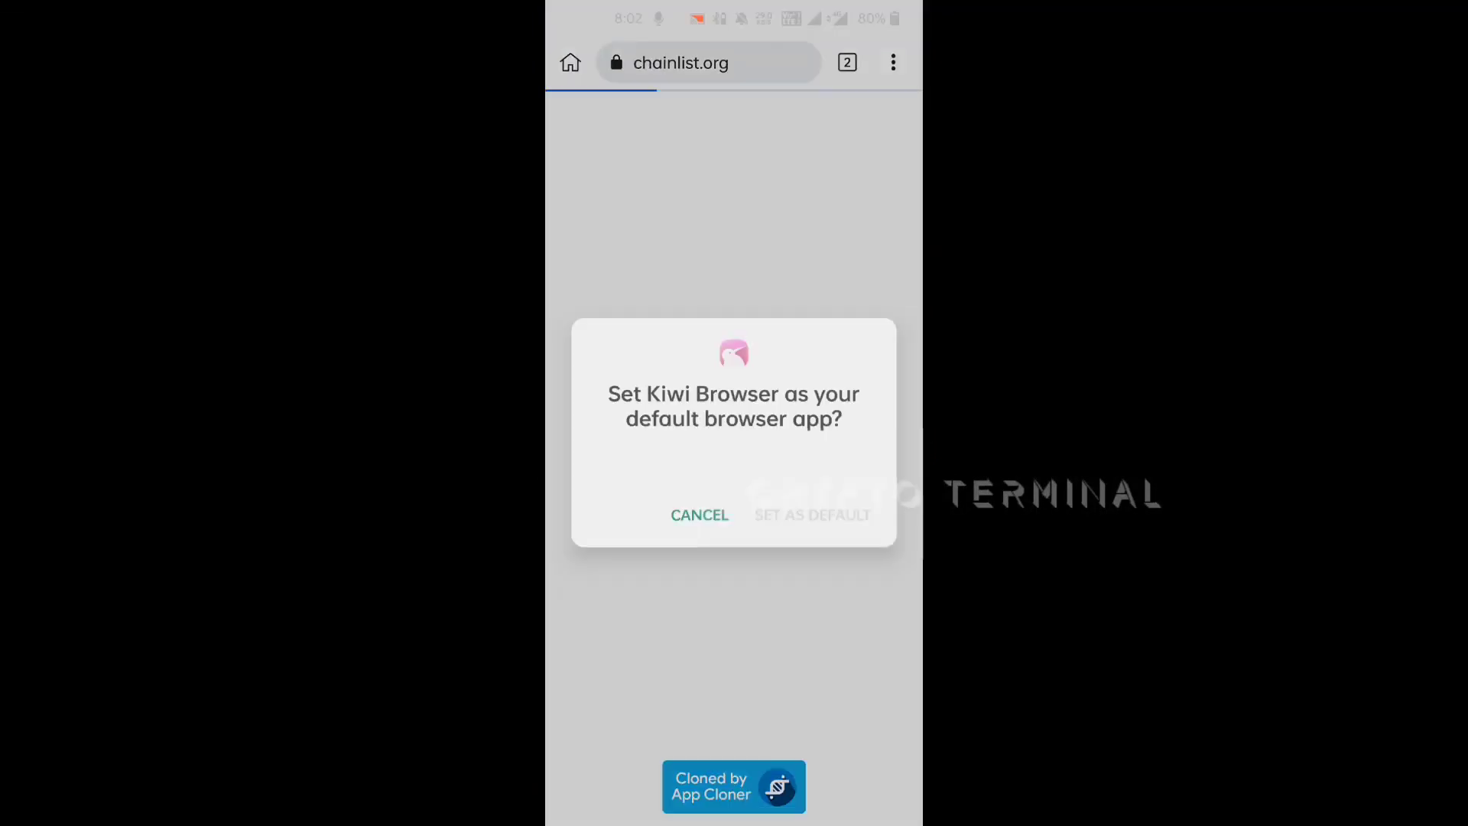
left_click(907, 494)
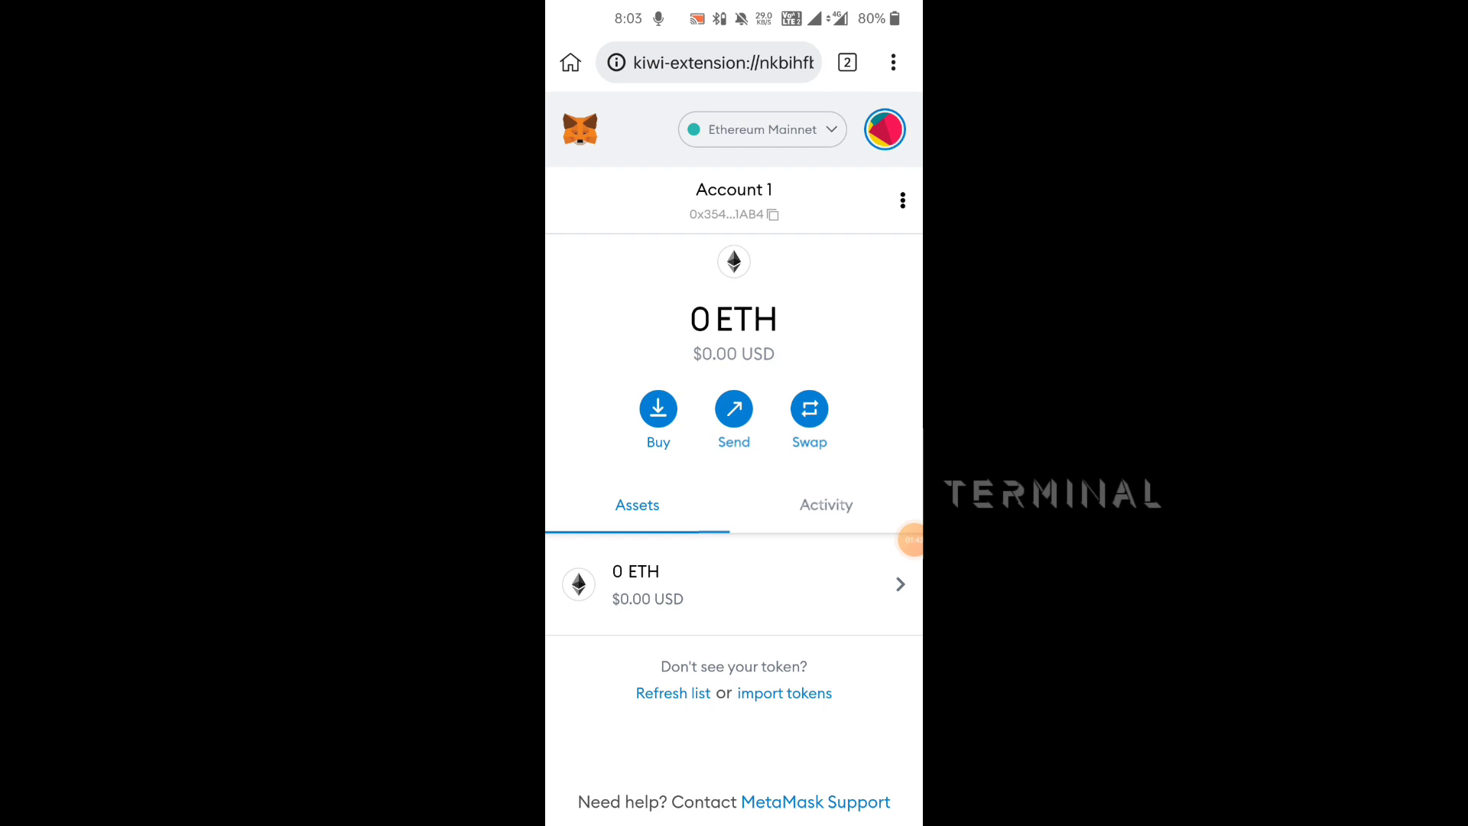
Open MetaMask's network list, then switch to the chainlist.org tab and scroll its network list
left_click(762, 129)
left_click(848, 62)
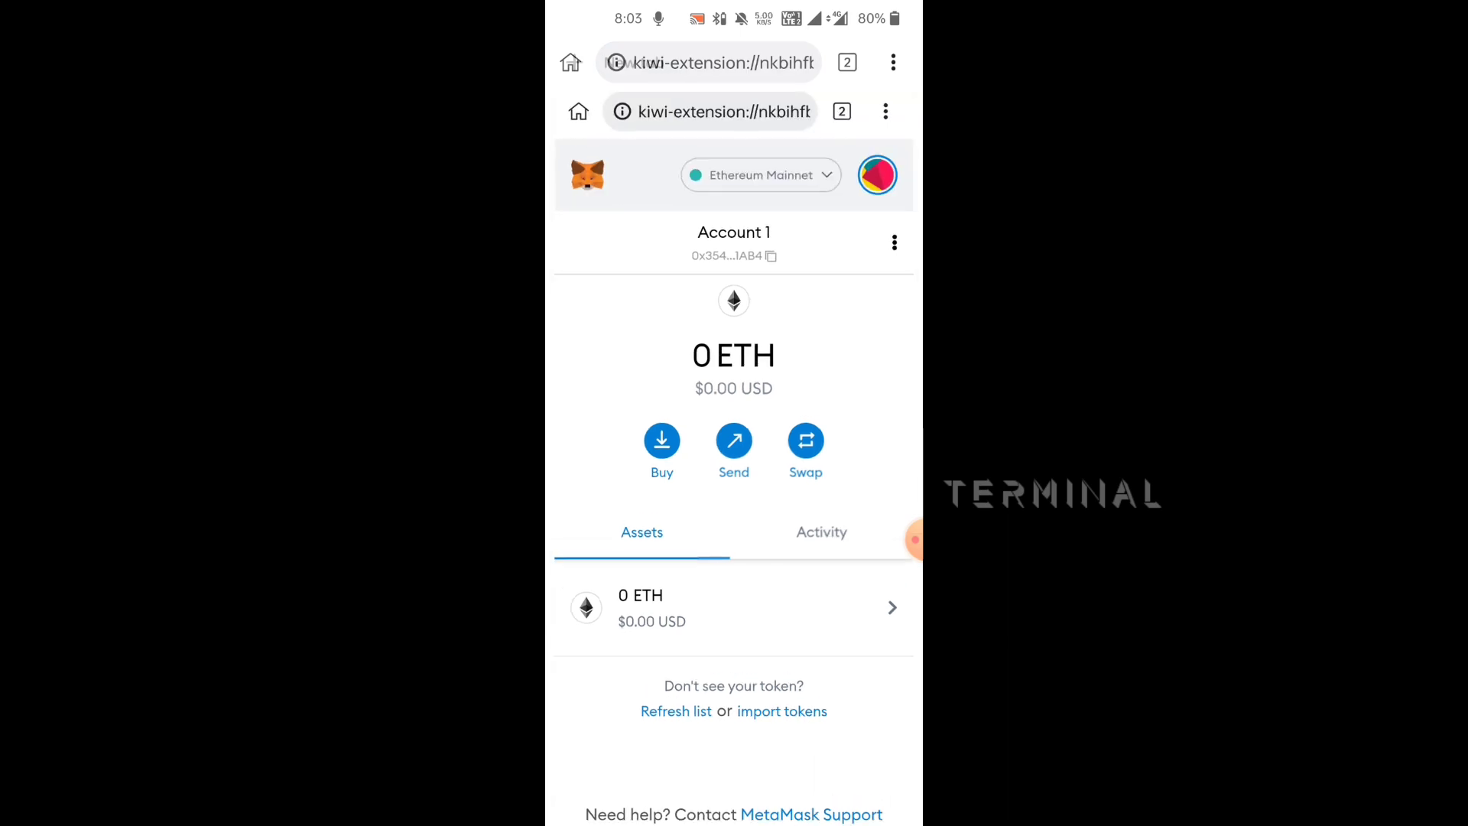
scroll(731, 612, "down", 3)
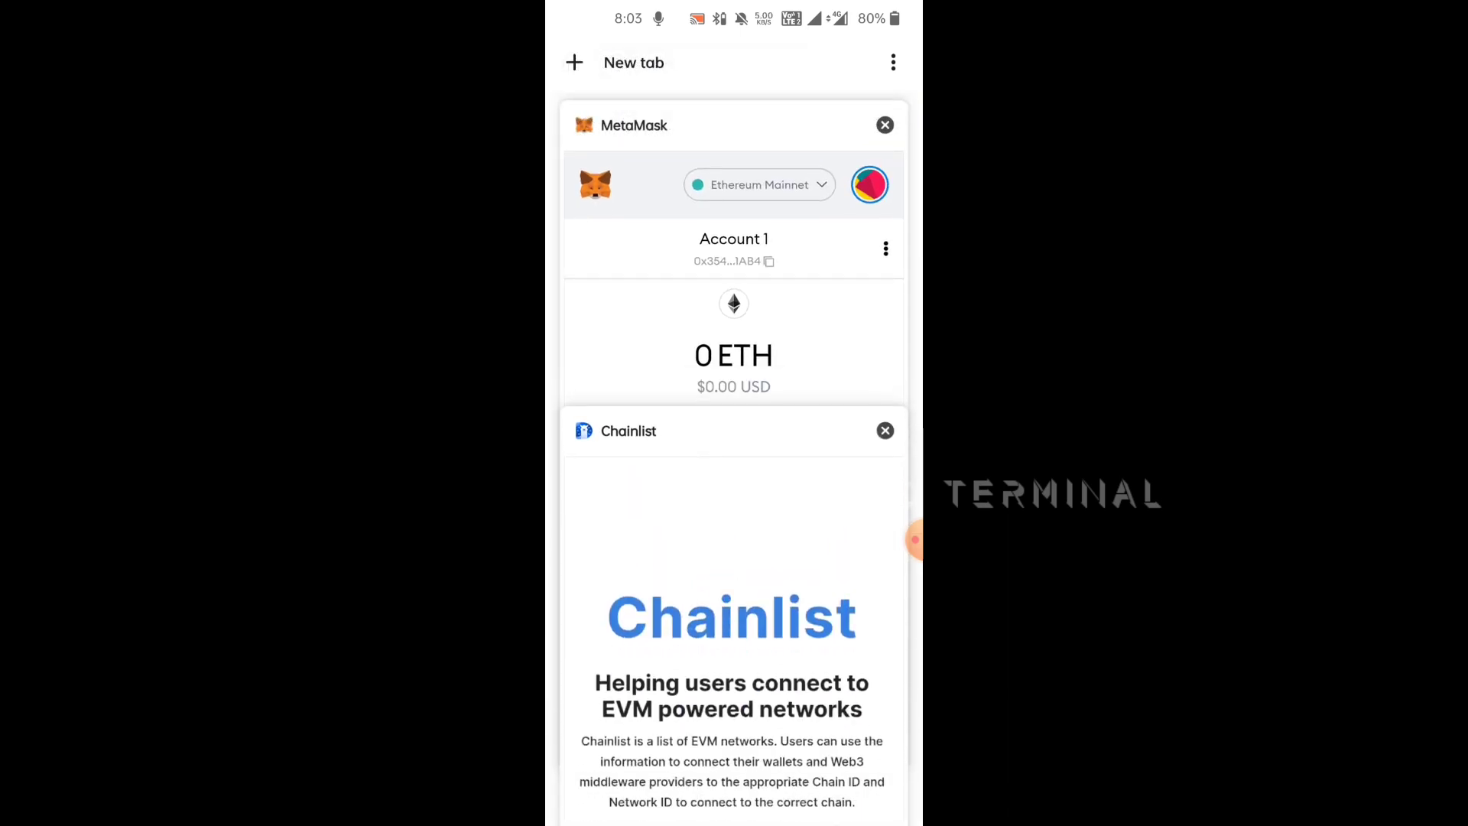
left_click(732, 612)
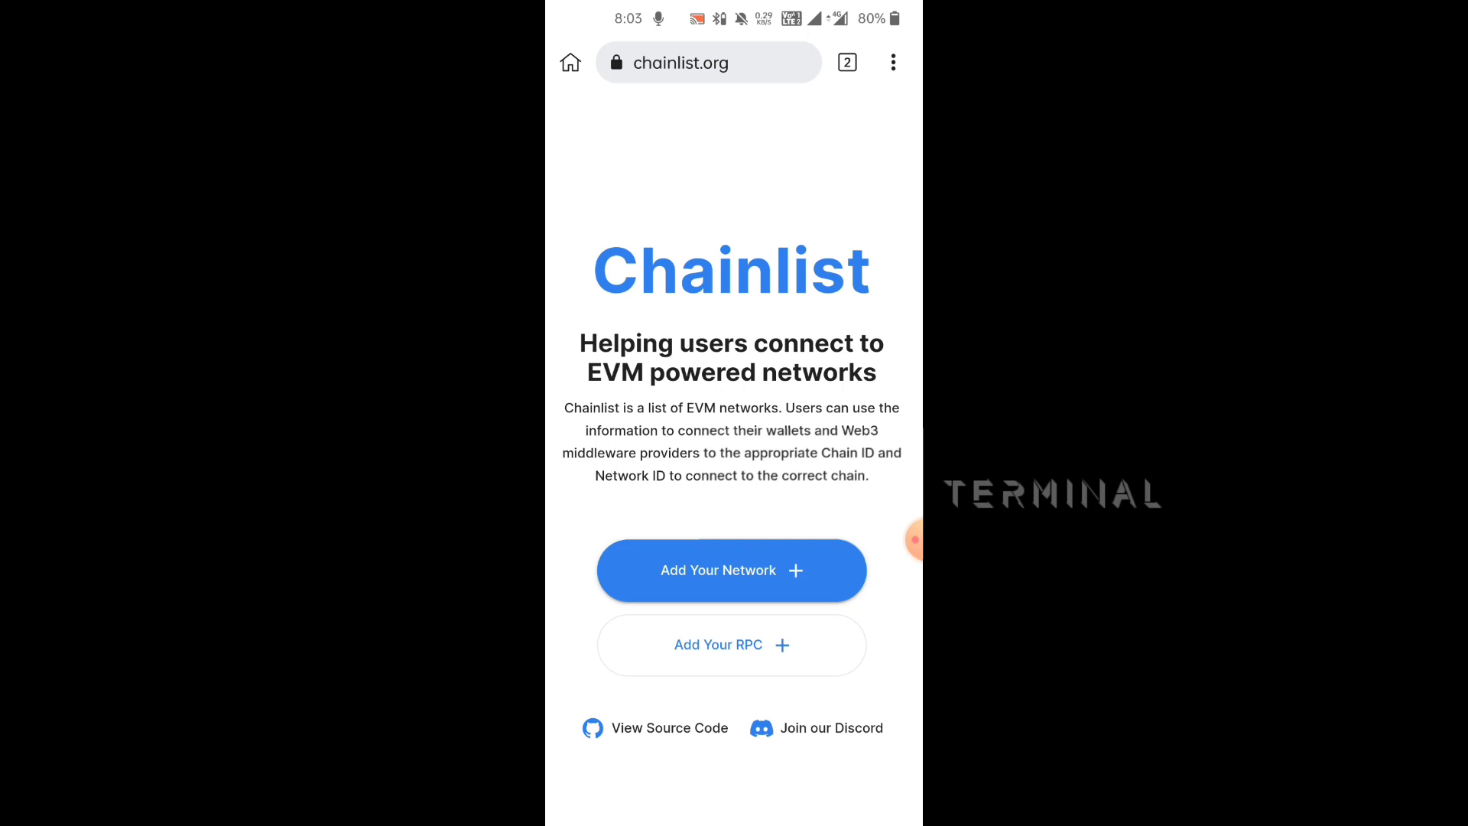
scroll(732, 459, "down", 7)
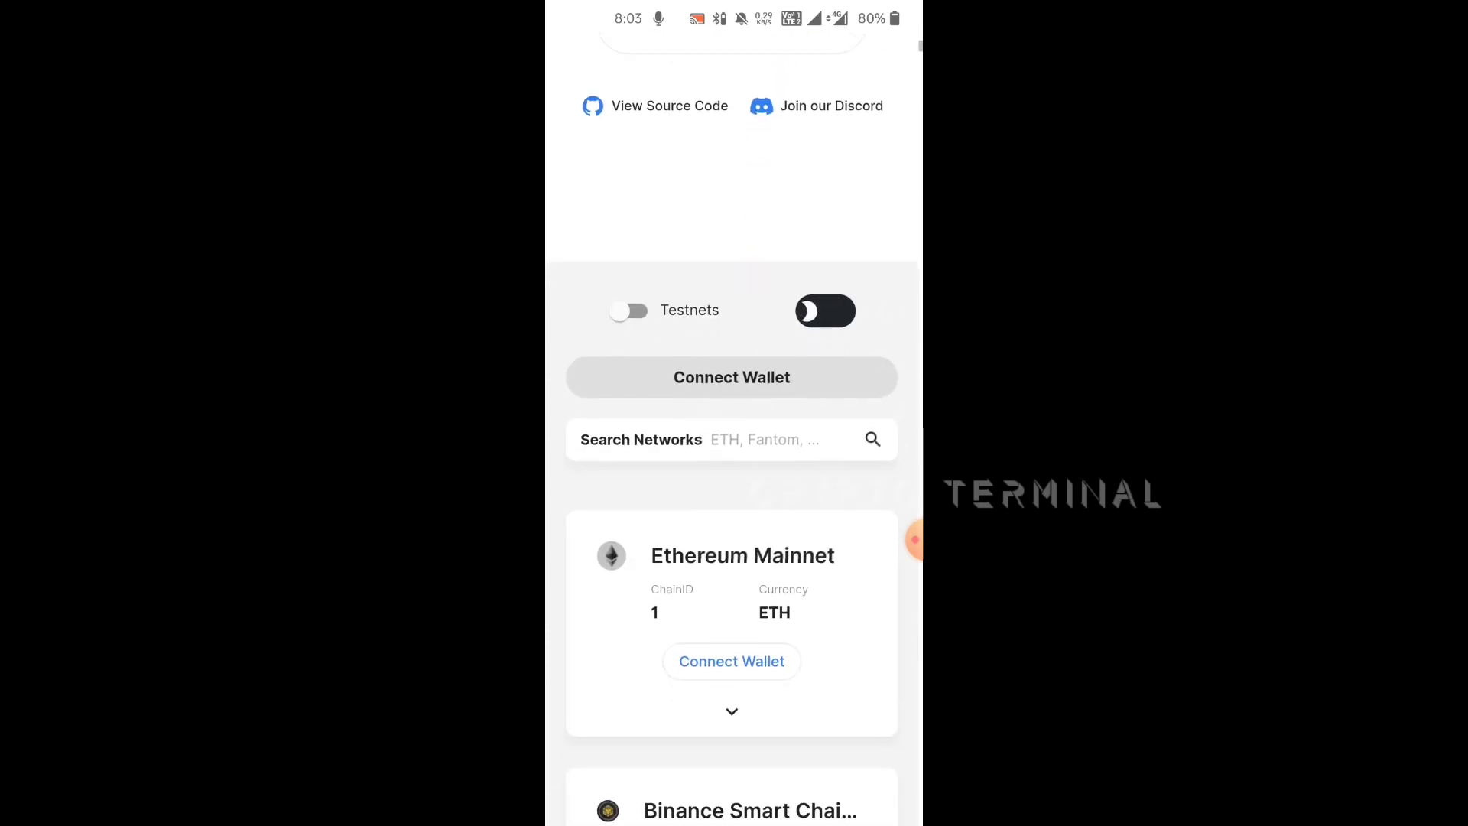
left_click_drag(913, 539, 887, 367)
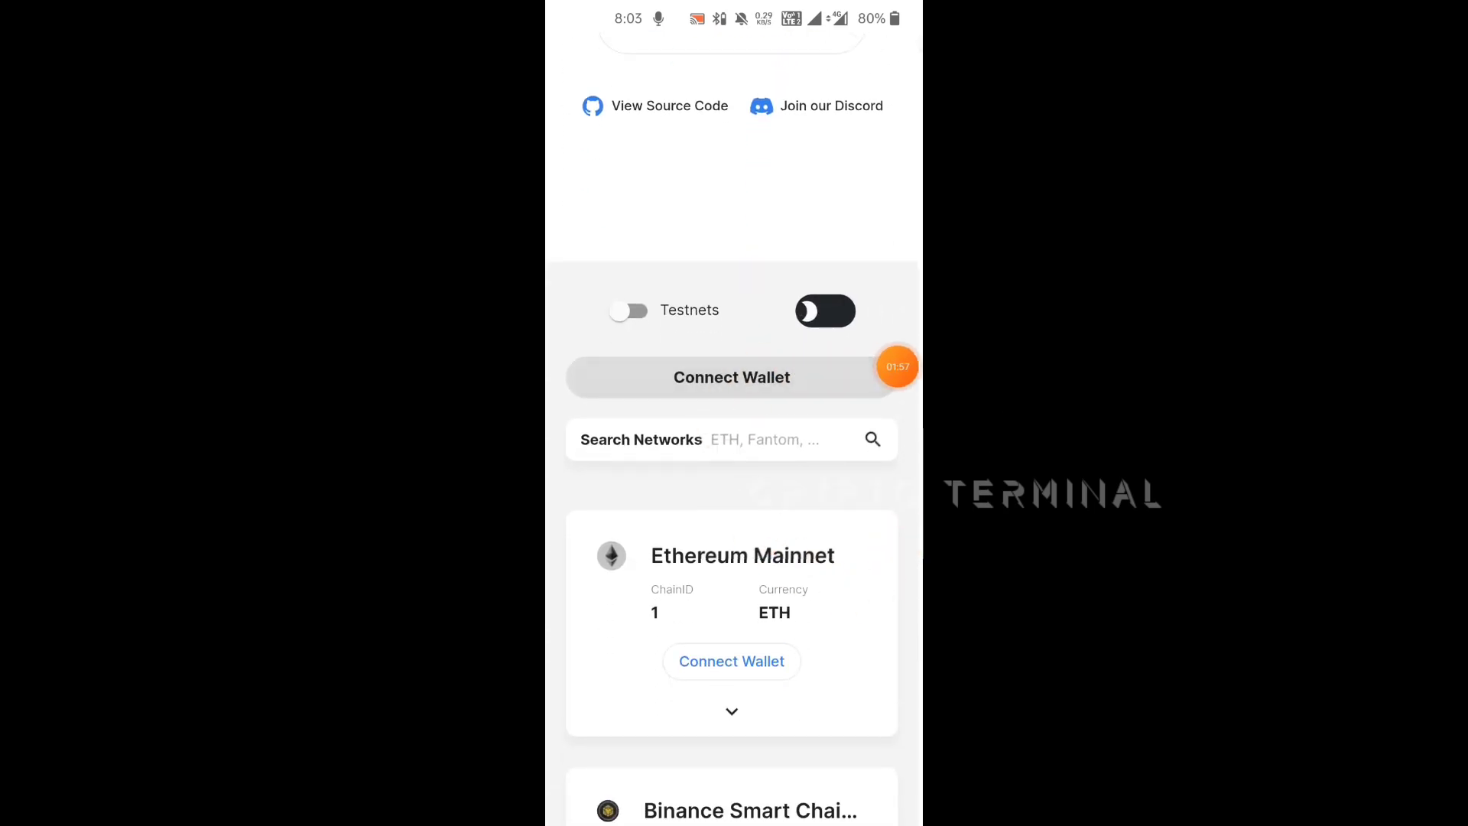
scroll(732, 459, "up", 8)
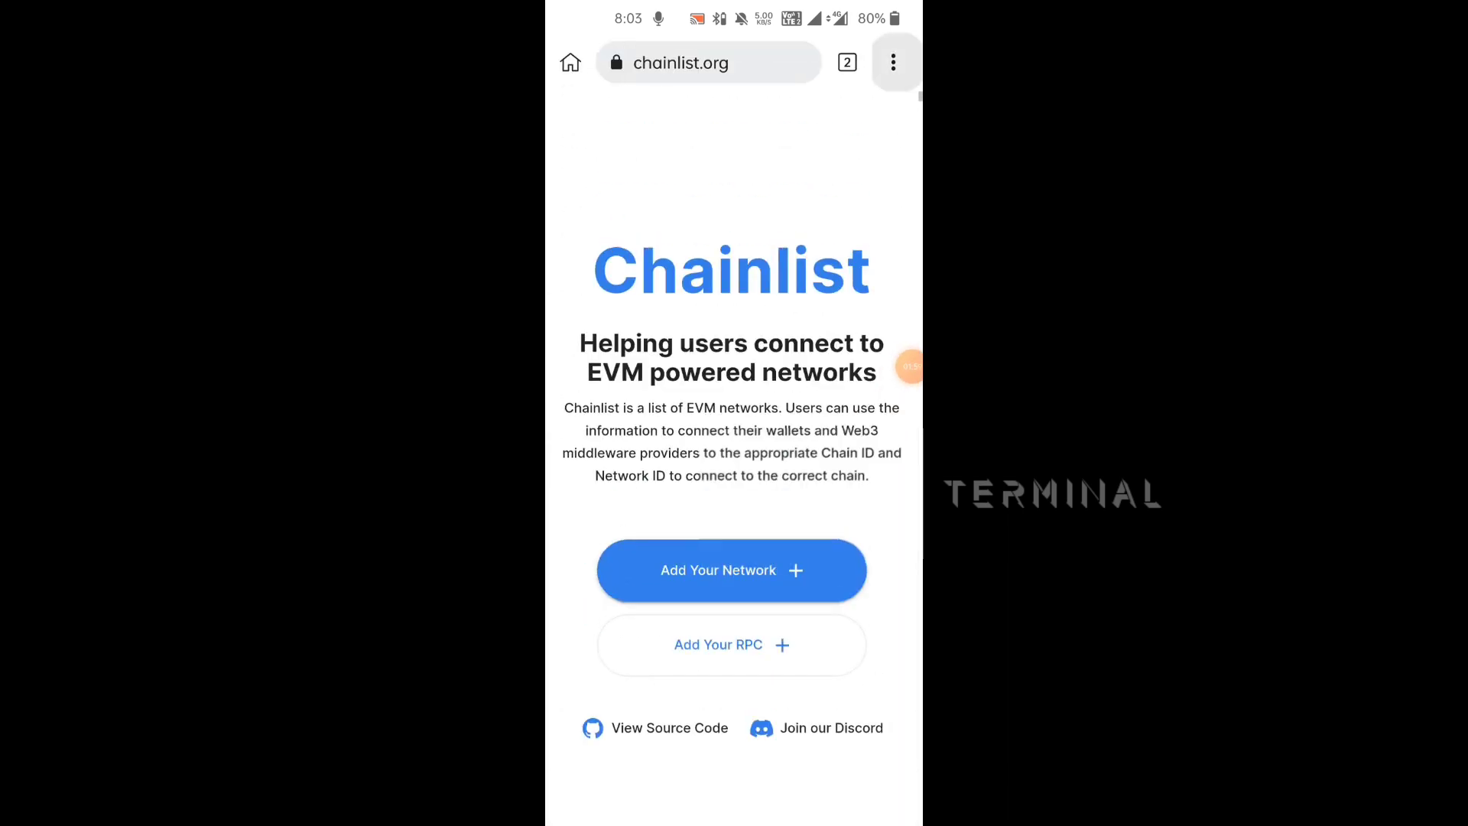
Open MetaMask in a new tab from the Kiwi browser menu
left_click(892, 60)
scroll(780, 458, "down", 4)
key("Escape")
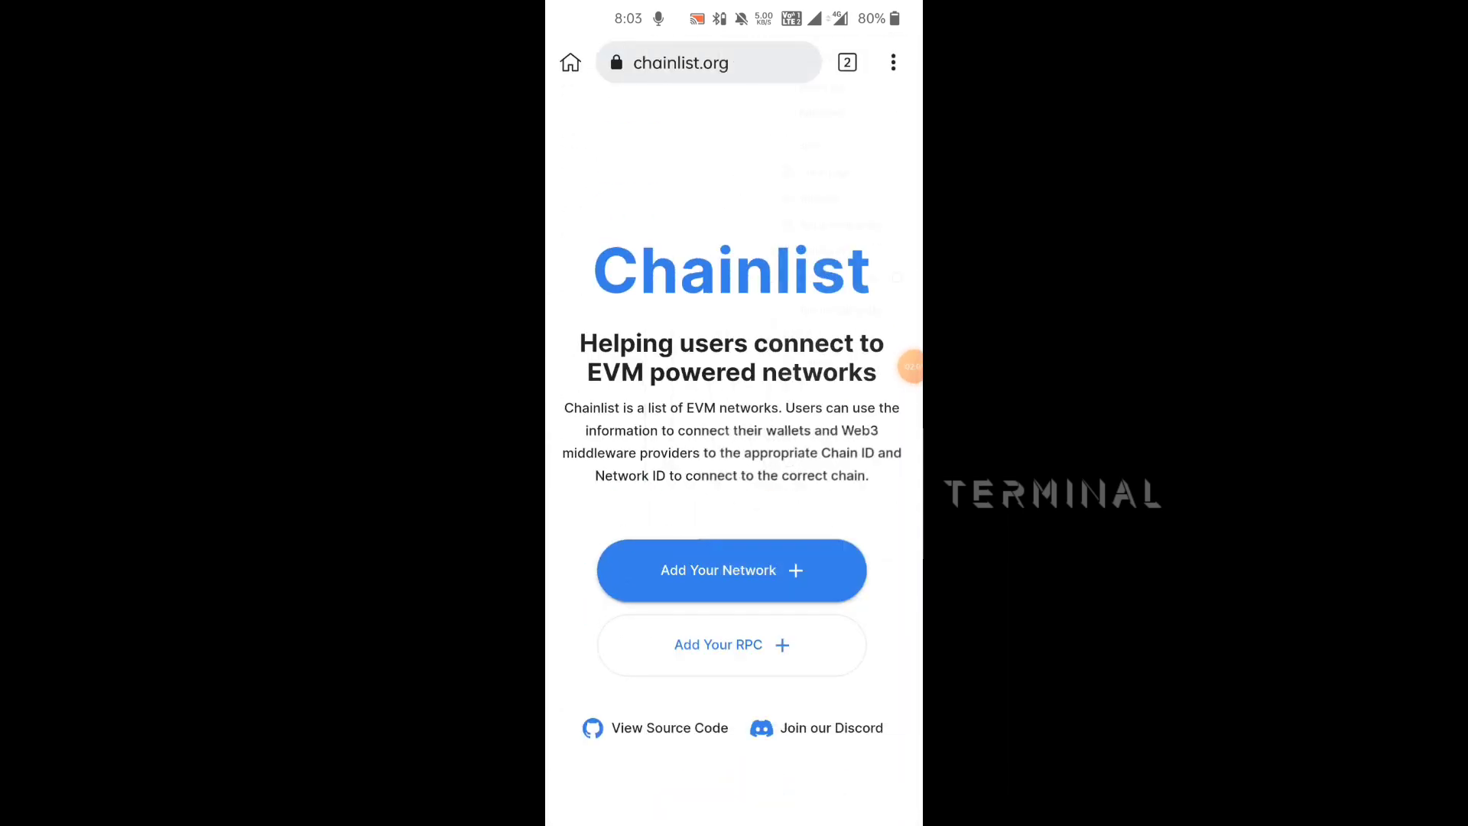
scroll(732, 459, "down", 5)
scroll(732, 459, "down", 3)
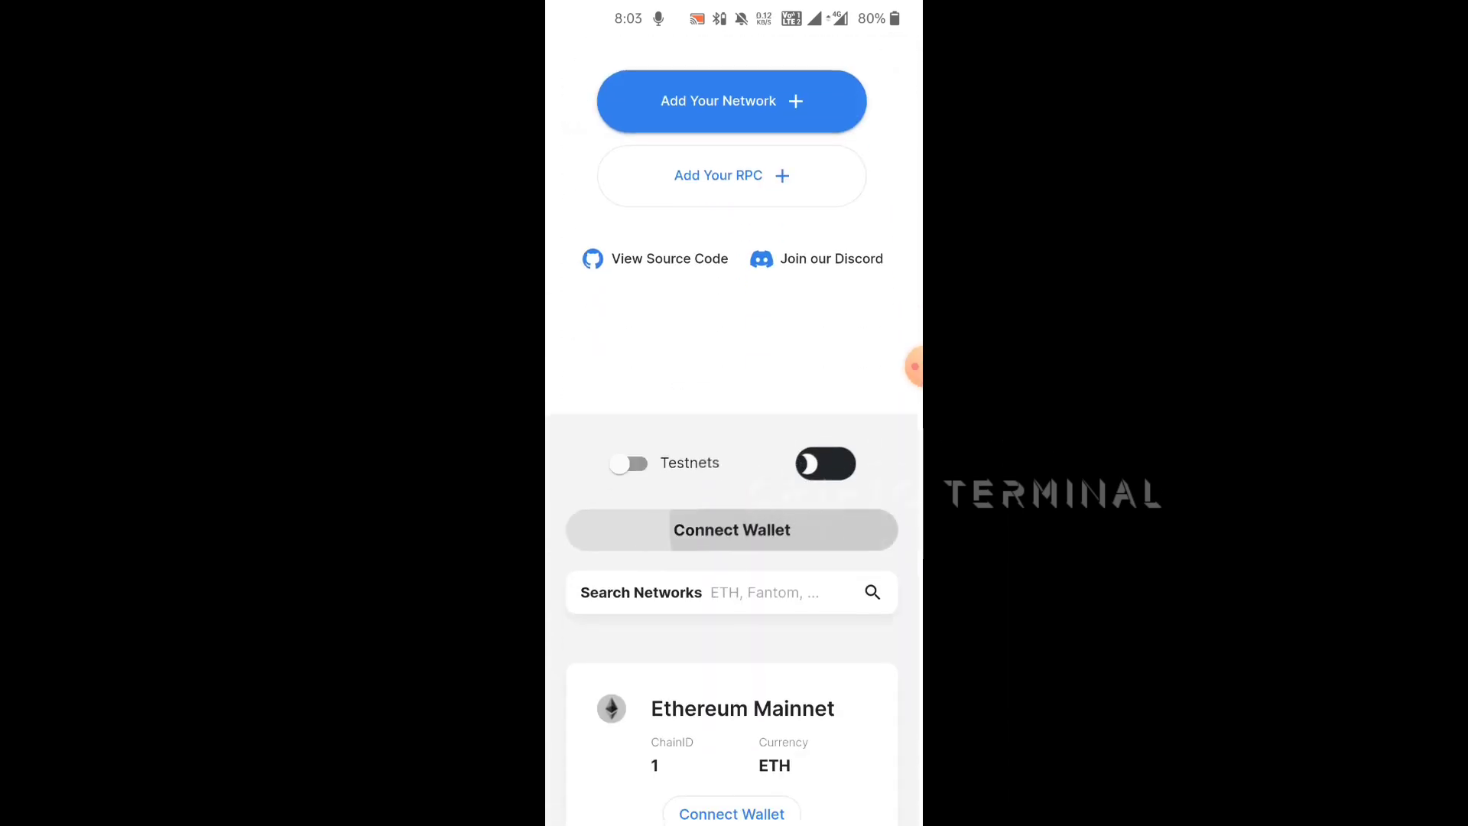
scroll(731, 458, "up", 6)
left_click(893, 62)
scroll(780, 459, "down", 4)
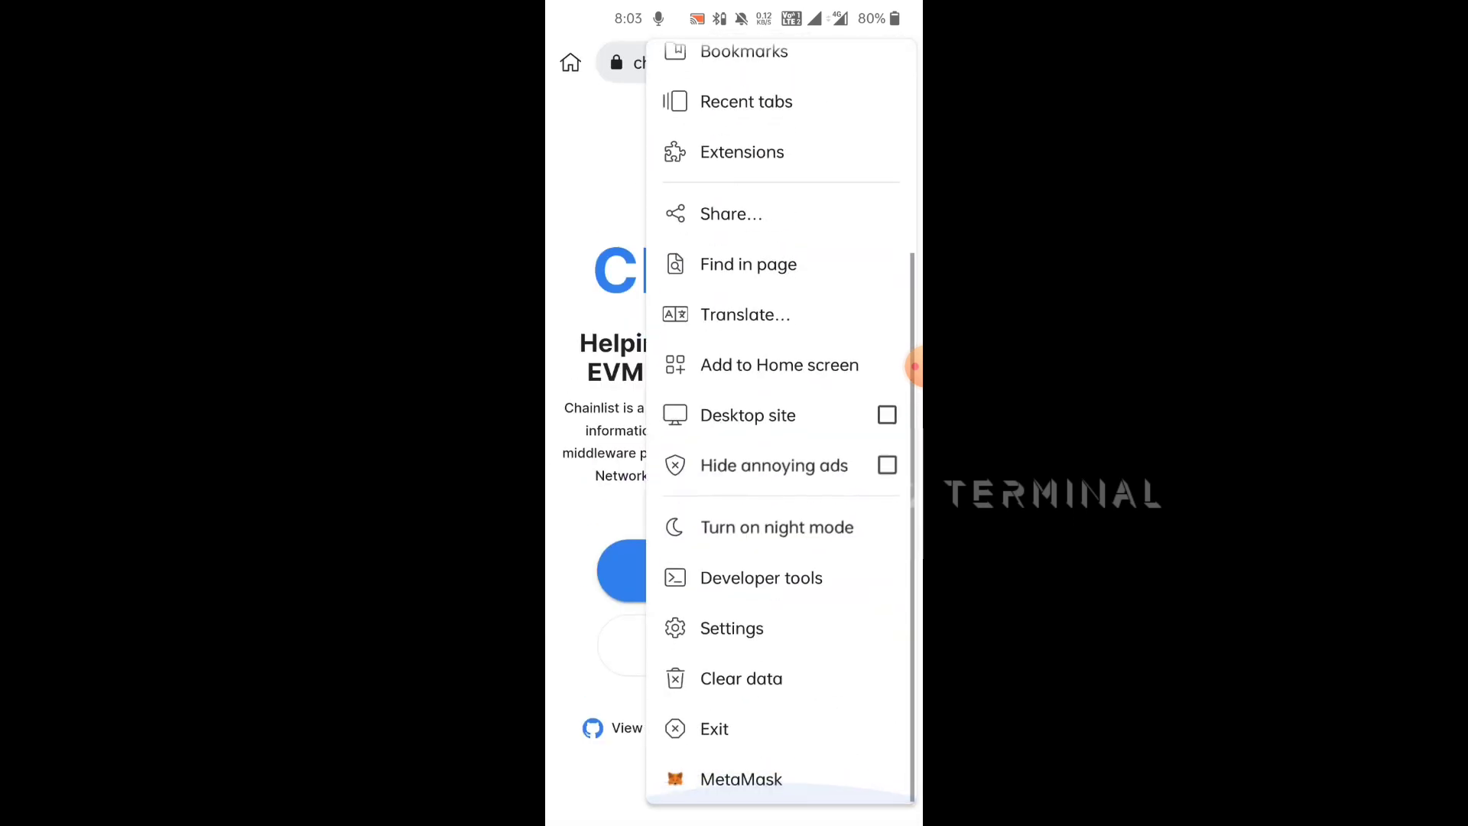
left_click(735, 780)
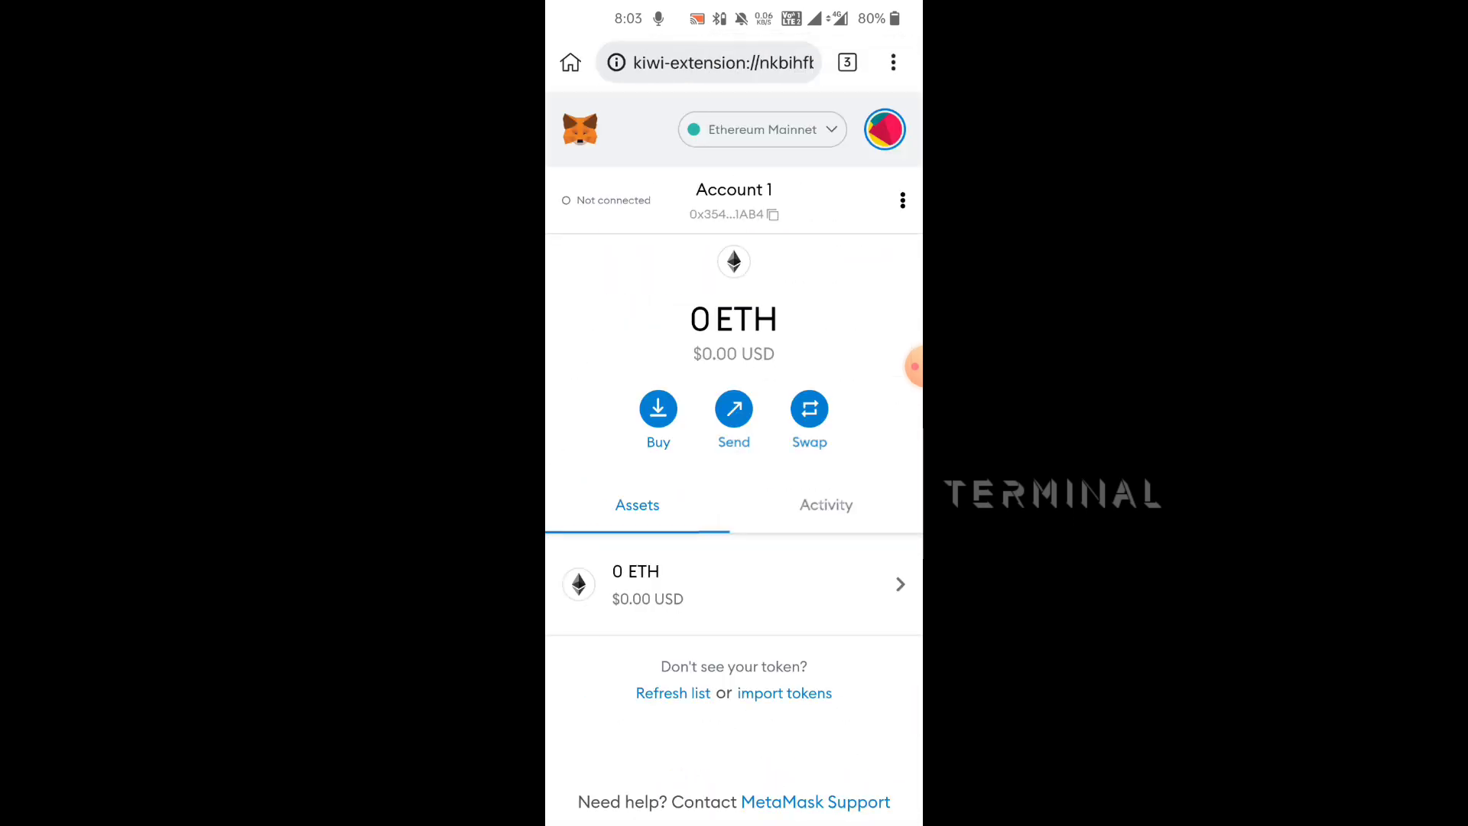
Go back to the Chainlist tab and bring up the Kiwi options menu again
left_click(847, 62)
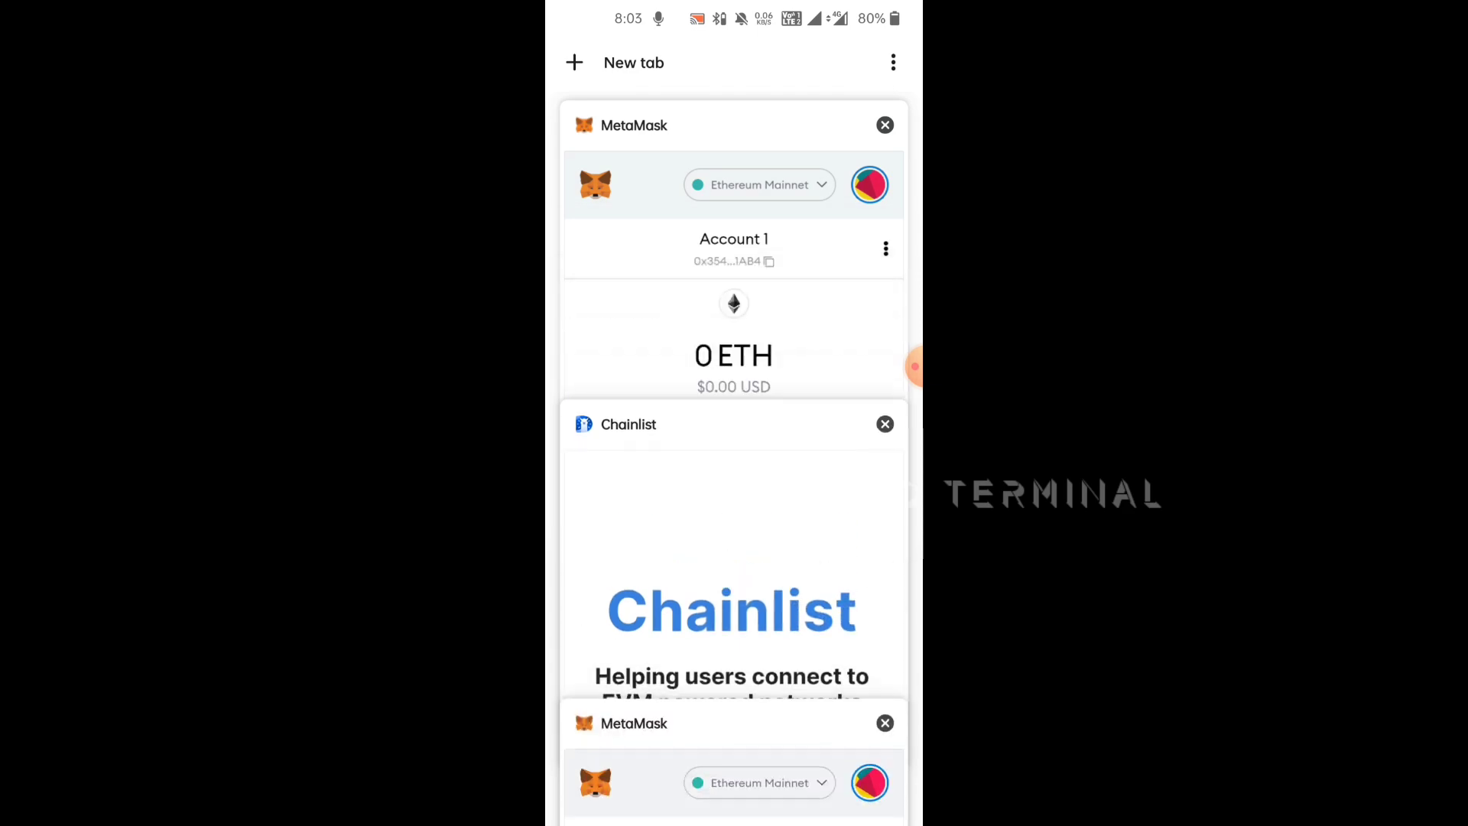
left_click(734, 612)
scroll(734, 459, "down", 10)
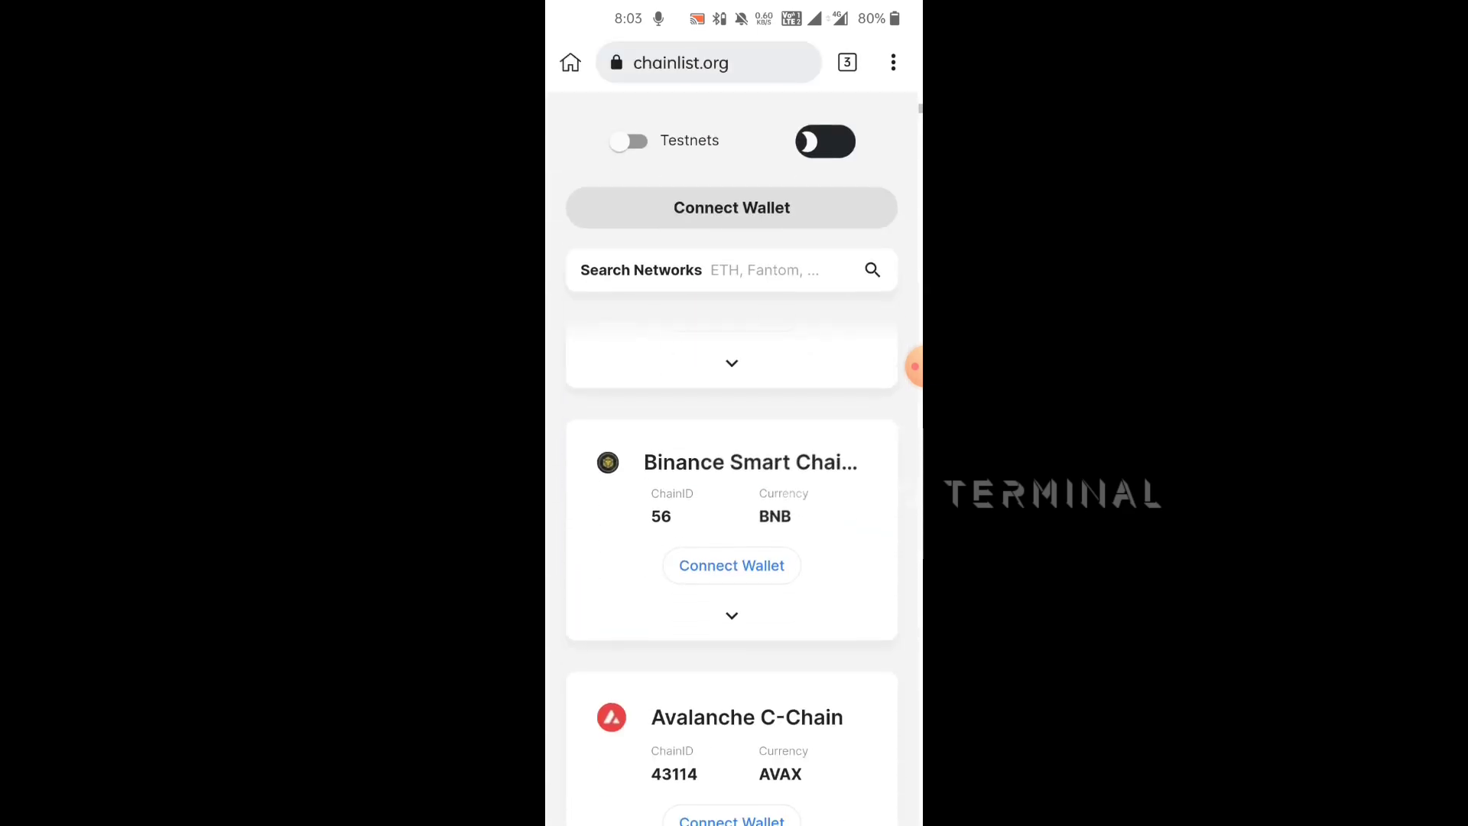
scroll(734, 459, "up", 4)
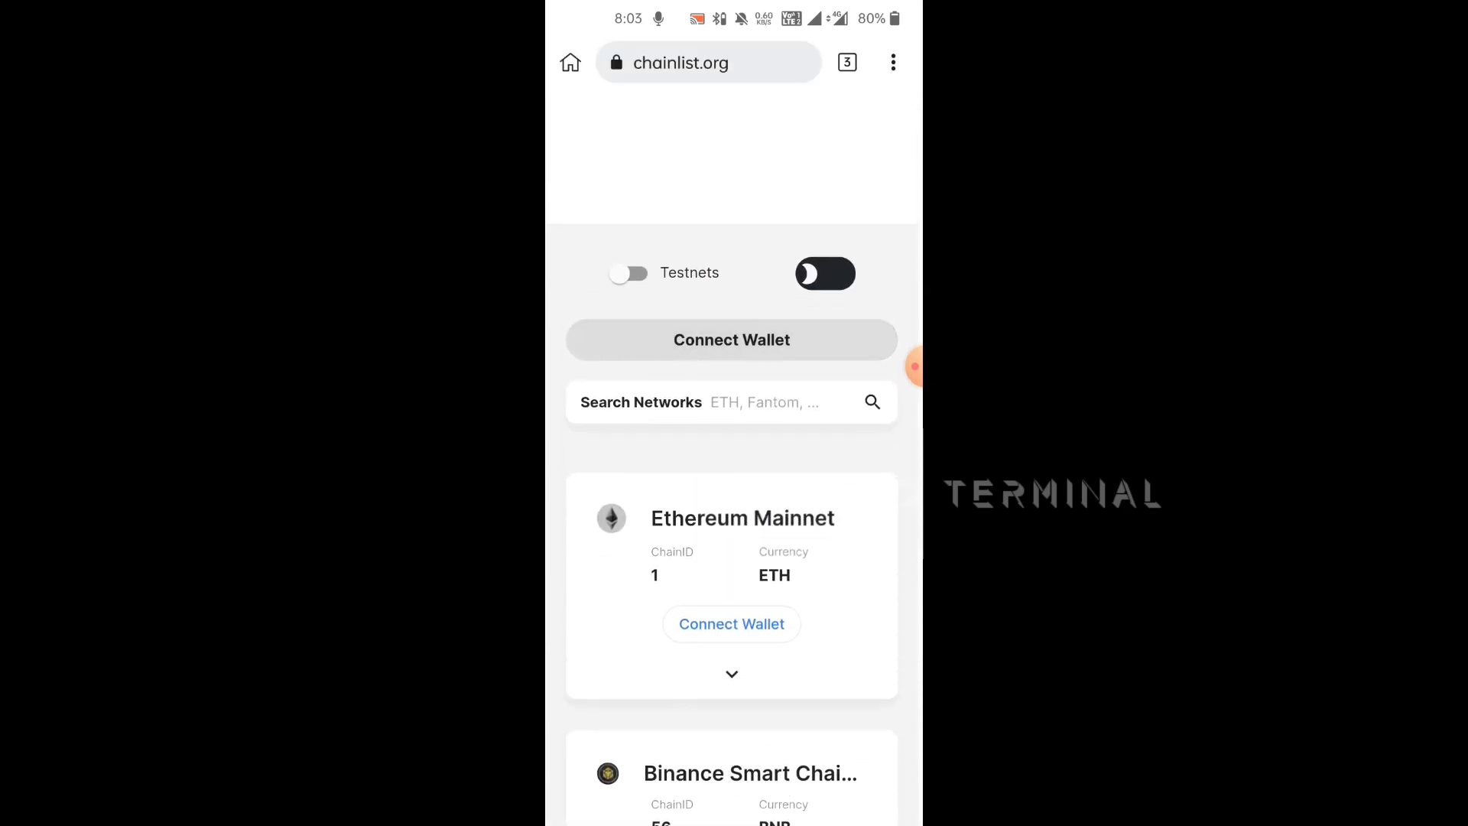
left_click(893, 62)
scroll(780, 458, "down", 5)
left_click(596, 459)
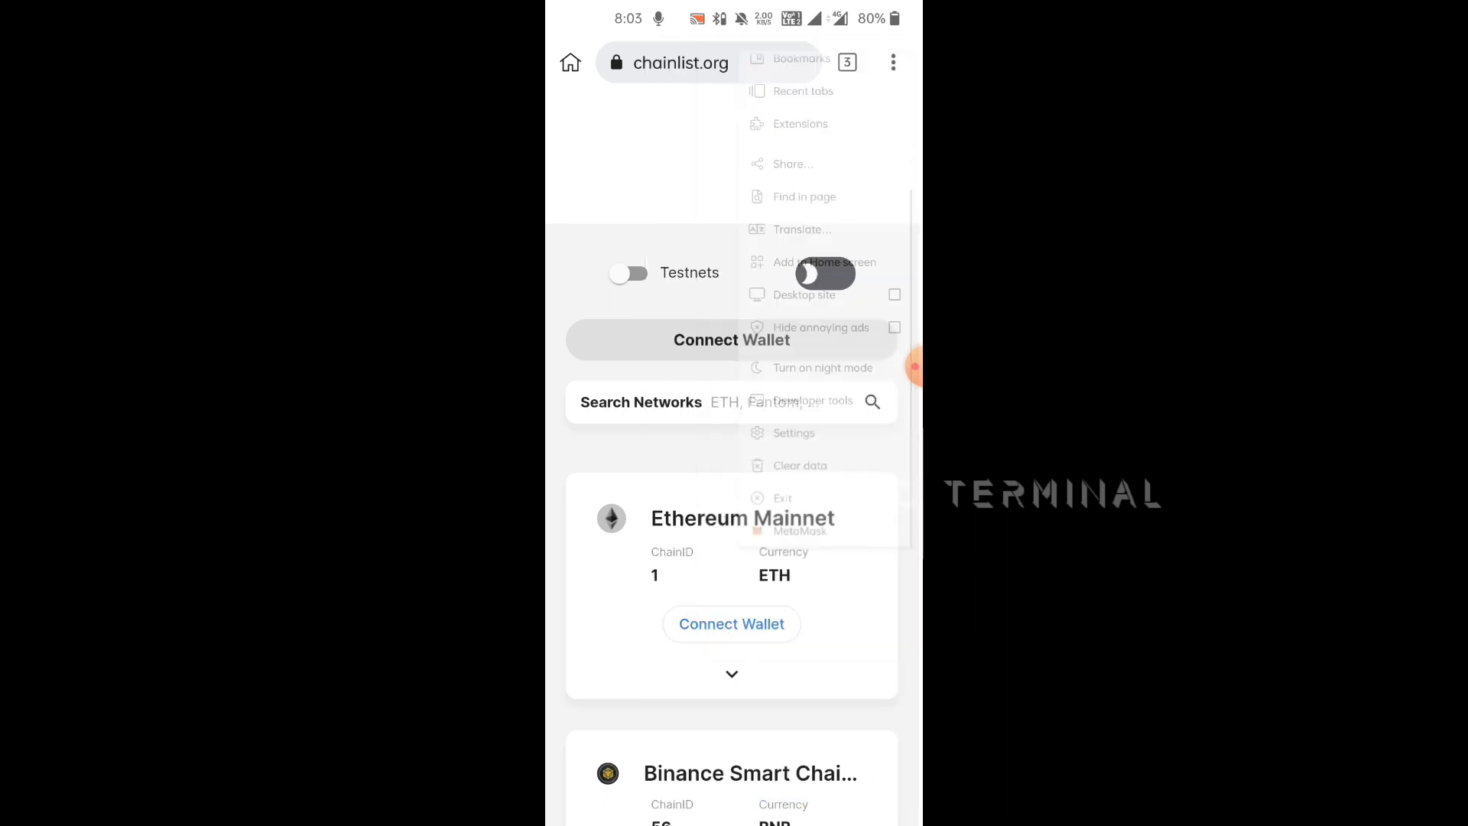
scroll(734, 459, "up", 6)
scroll(734, 382, "up", 4)
scroll(734, 382, "up", 3)
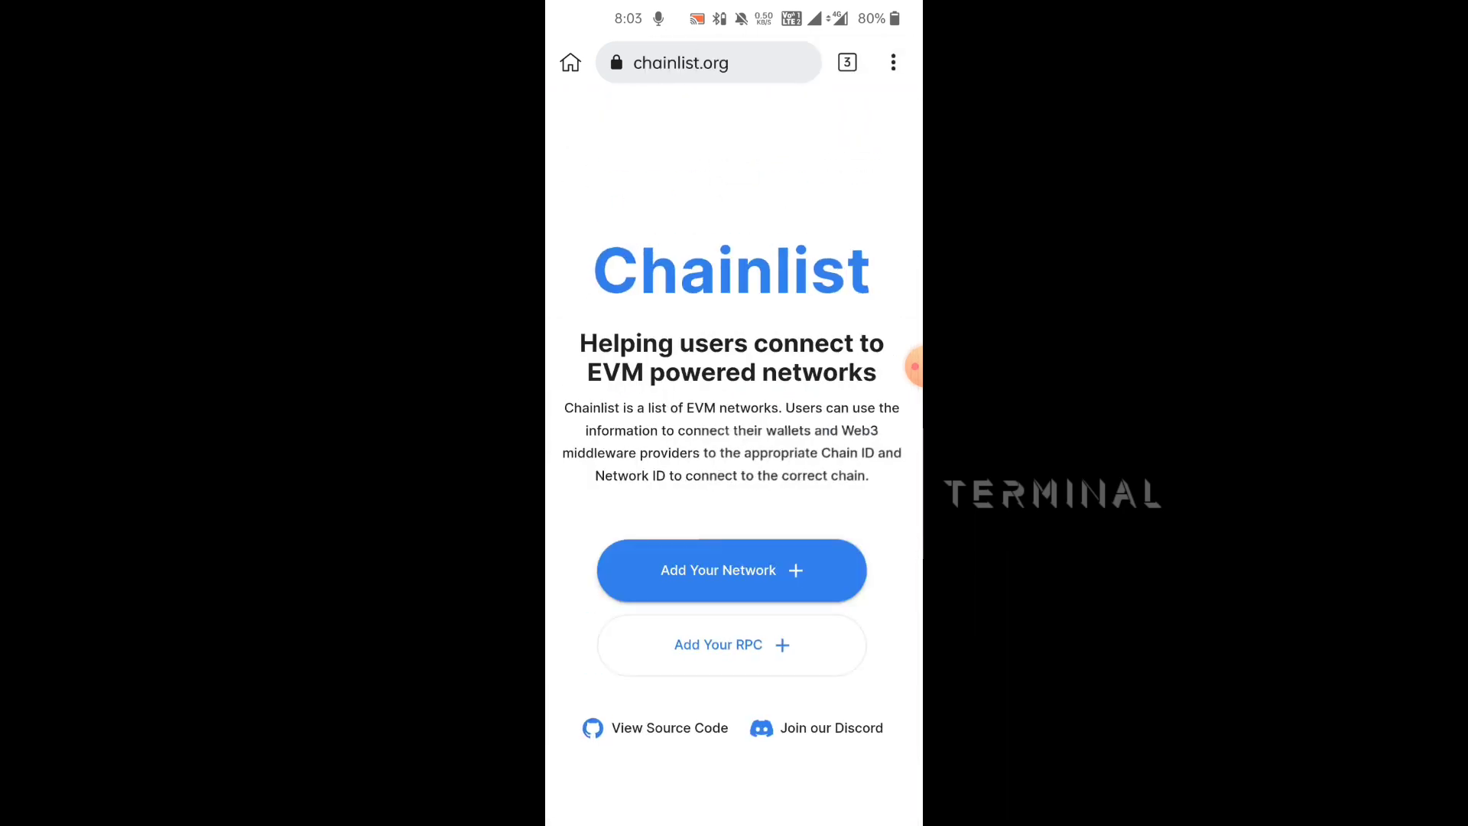
scroll(734, 459, "down", 7)
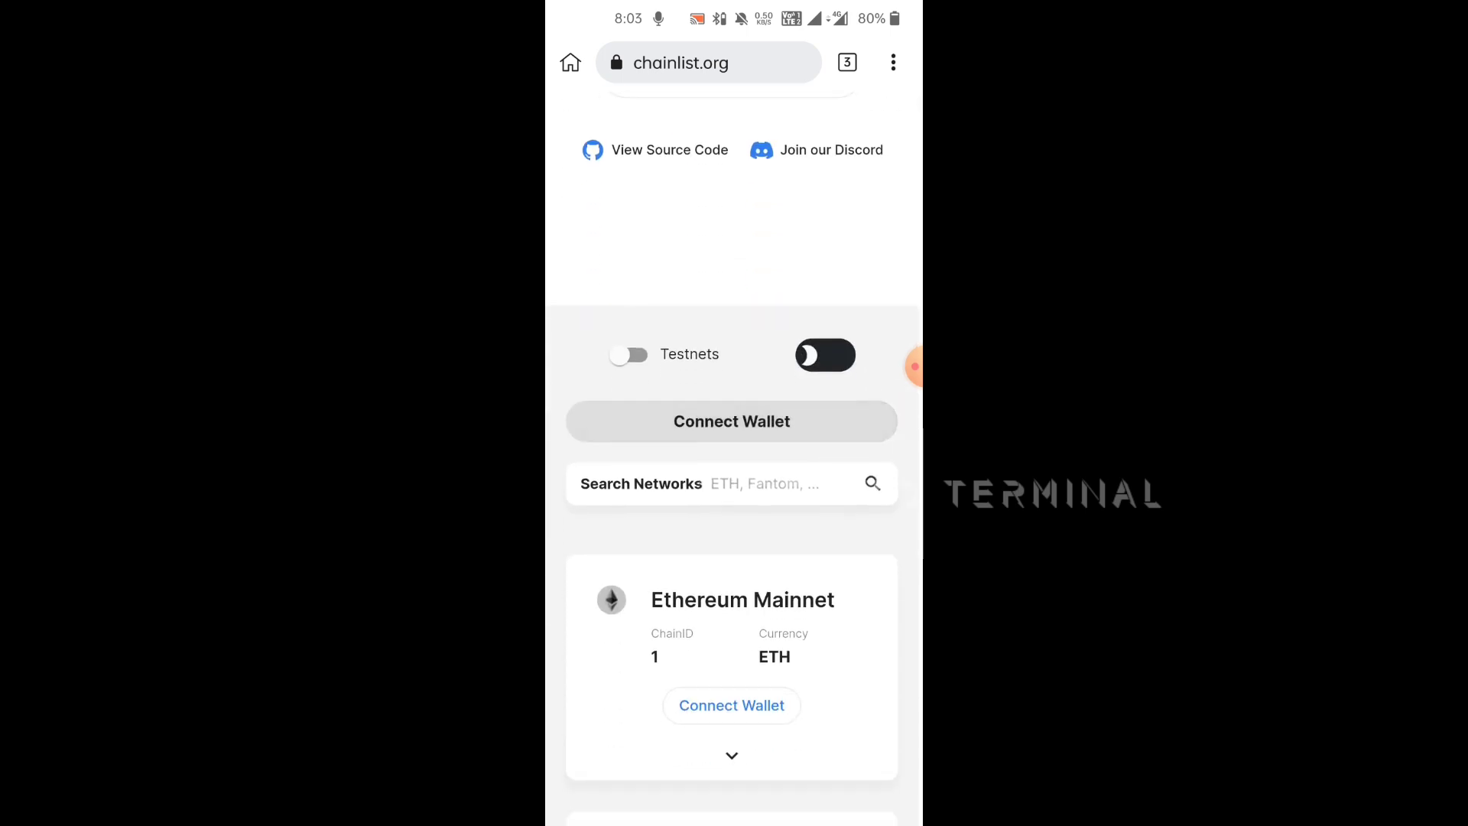
left_click(893, 62)
scroll(765, 459, "down", 5)
Connect MetaMask Account 1 to chainlist.org via the menu's MetaMask entry
left_click(714, 780)
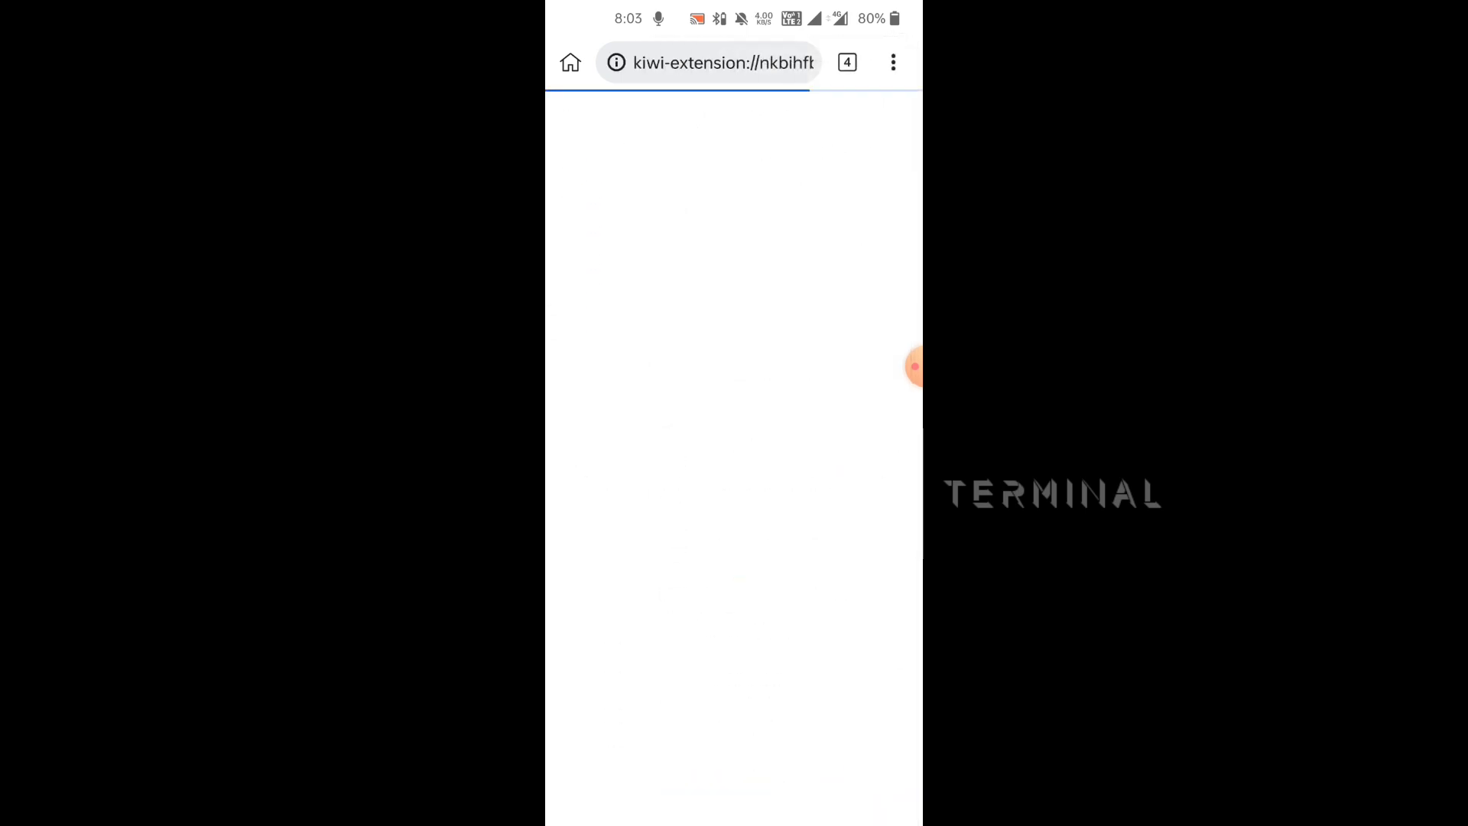
left_click(841, 792)
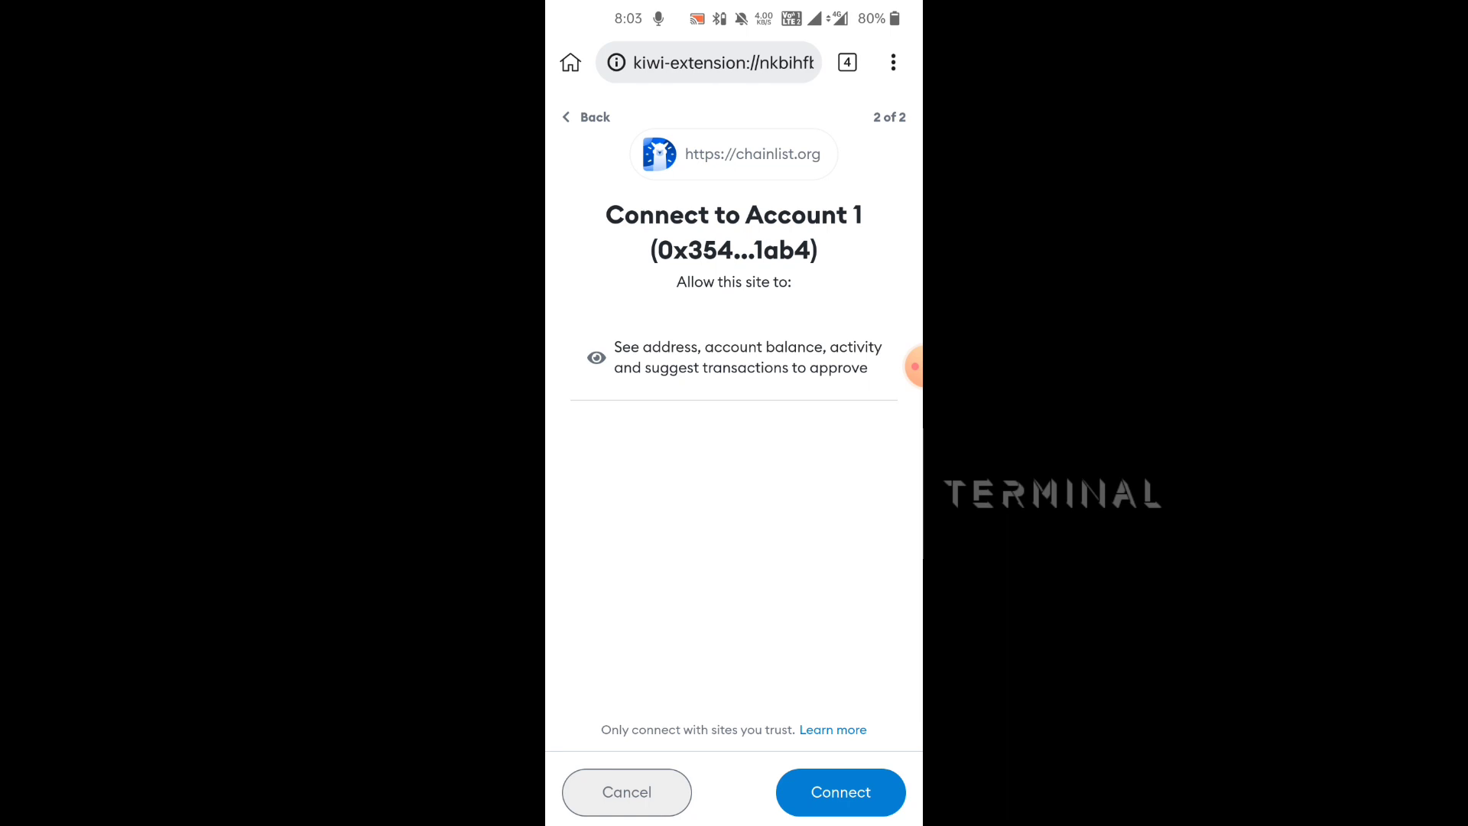
left_click(841, 792)
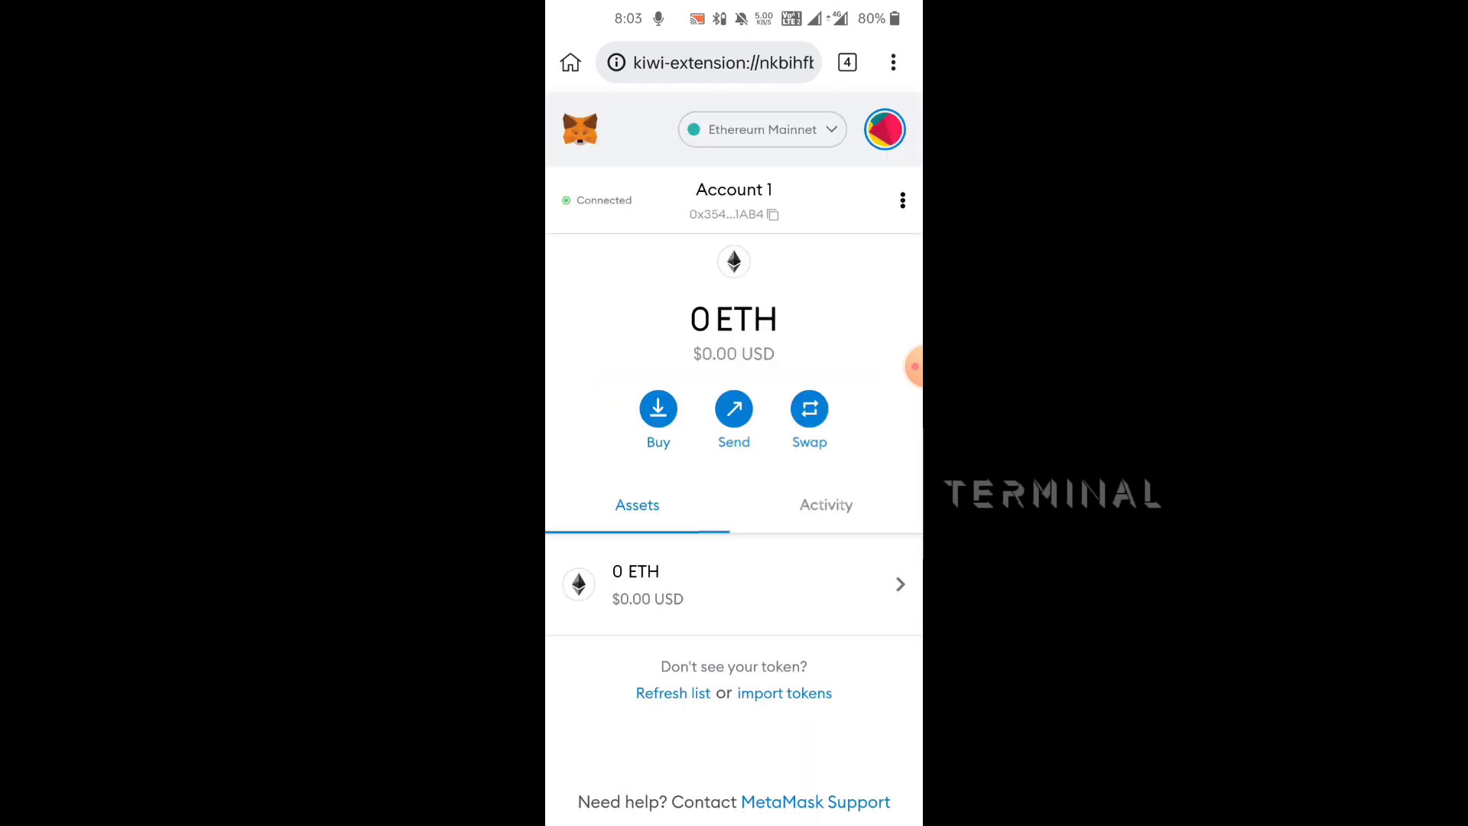
Close the duplicate MetaMask tab, return to Chainlist, and select its network search field
left_click(848, 62)
scroll(734, 459, "up", 3)
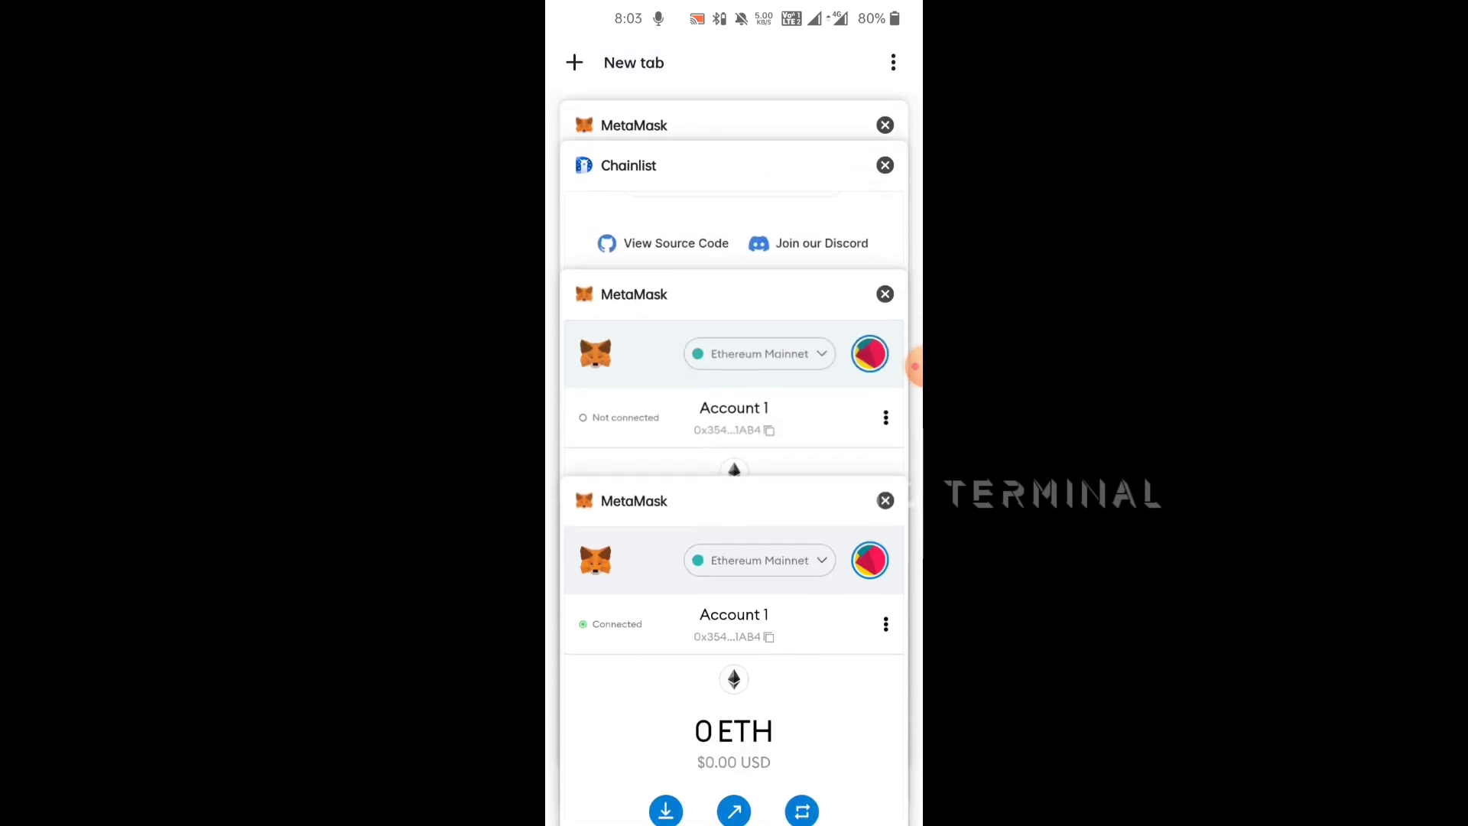
left_click(882, 122)
left_click(734, 305)
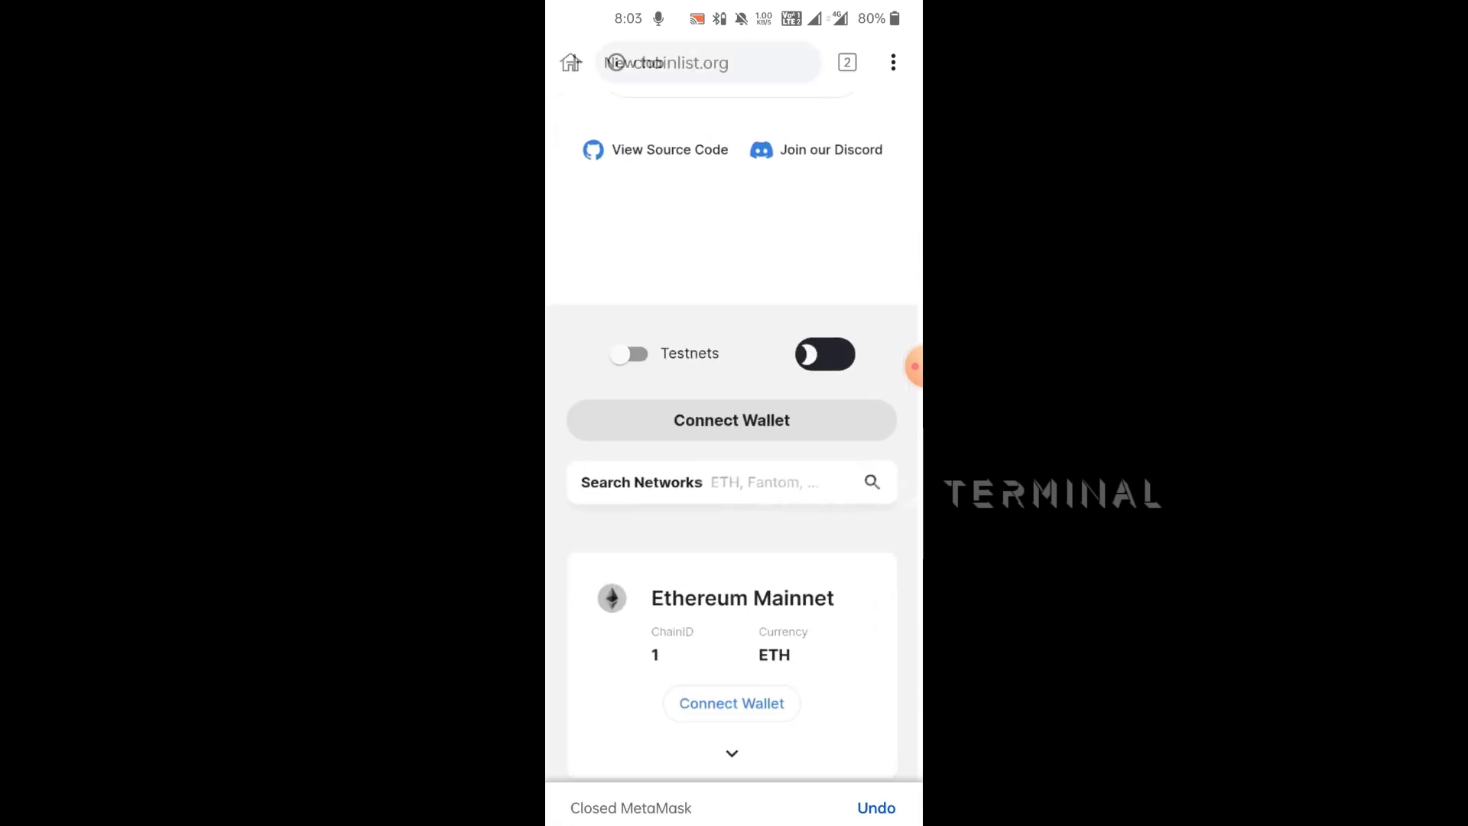
scroll(735, 459, "down", 2)
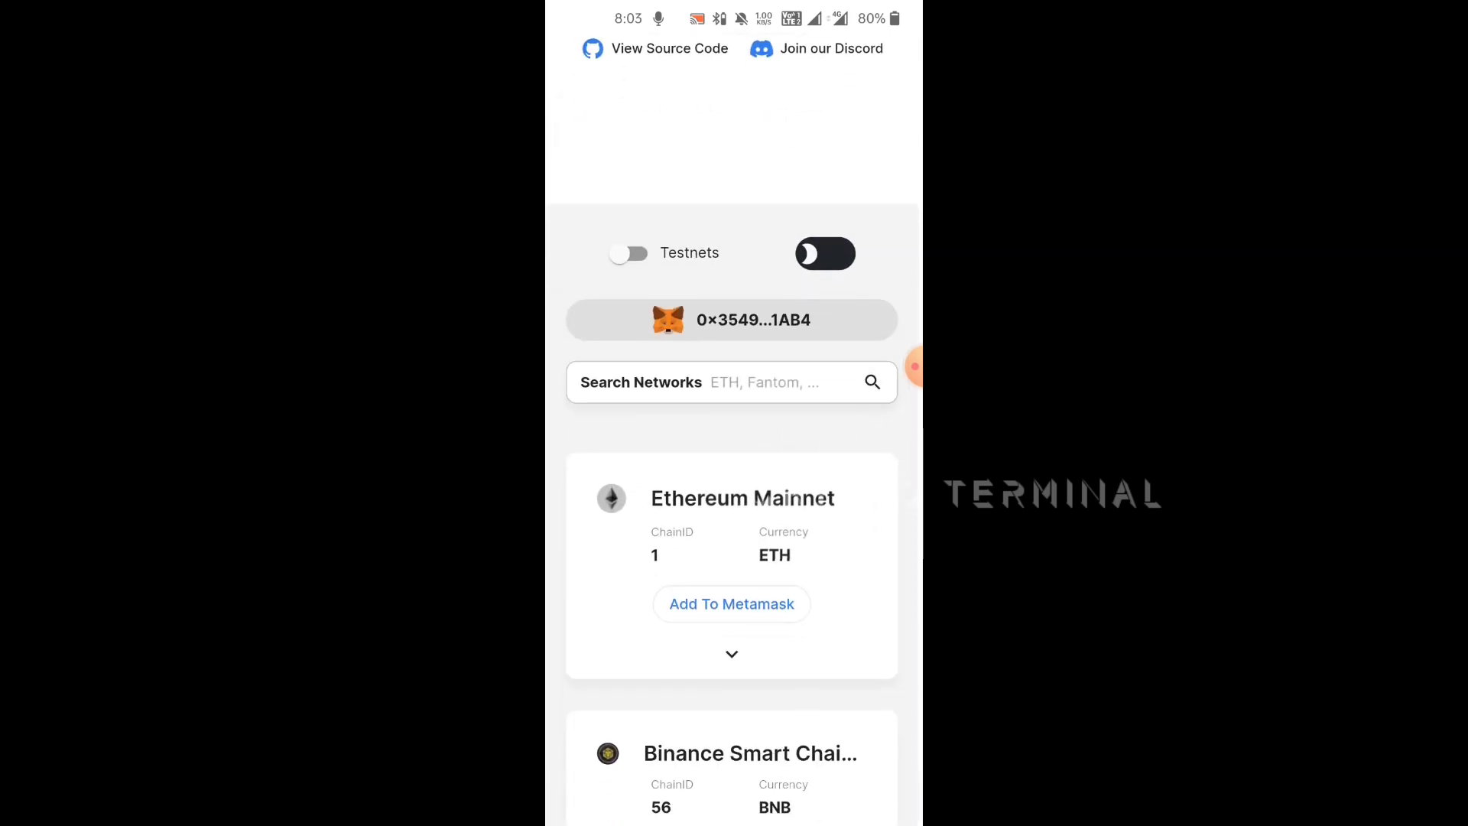
left_click(719, 381)
Search Chainlist for 'Polygon', add Polygon Mainnet to MetaMask, and switch the wallet to it
type("Poly")
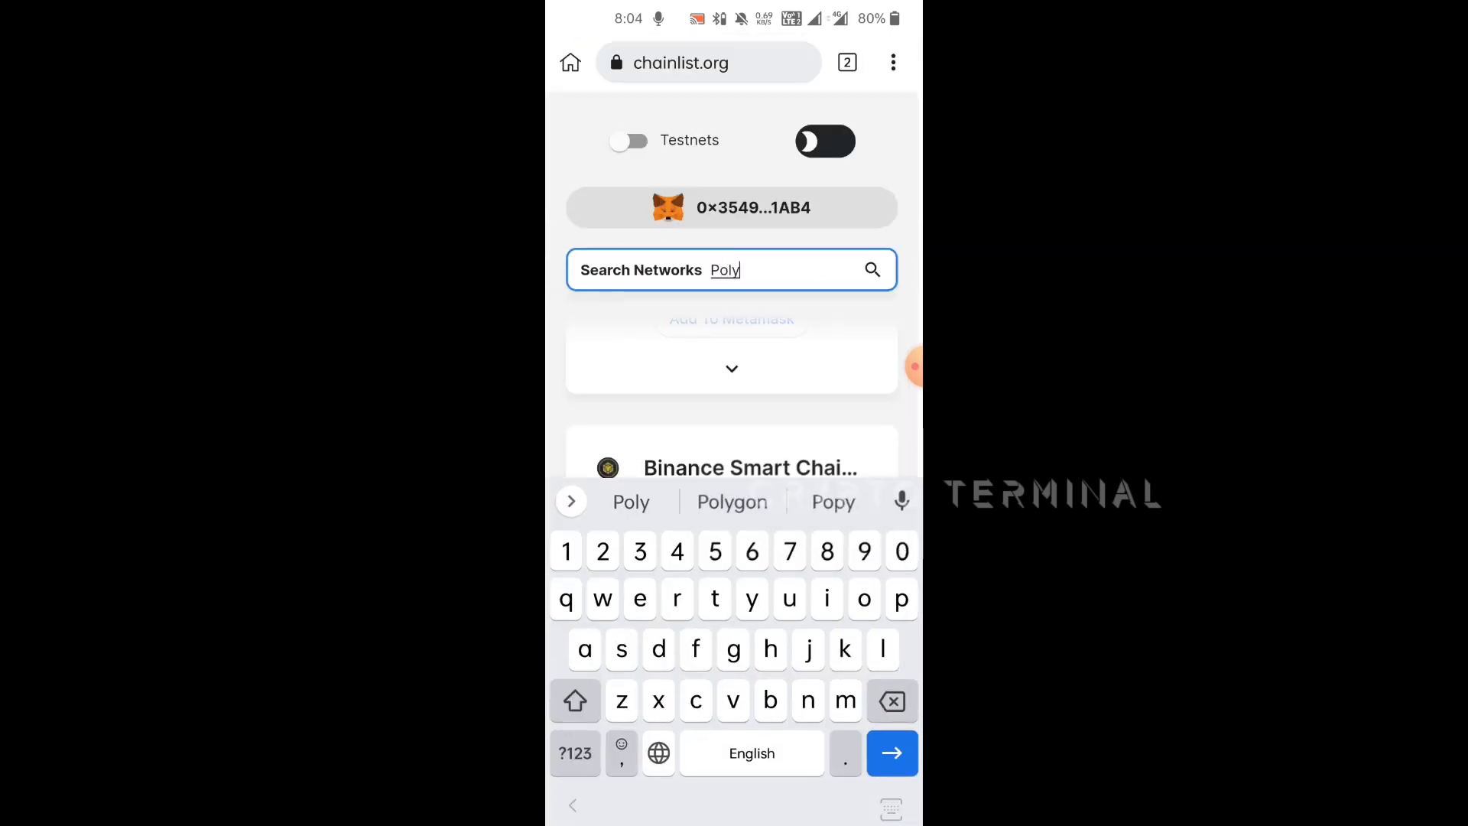
type("gon")
key("Return")
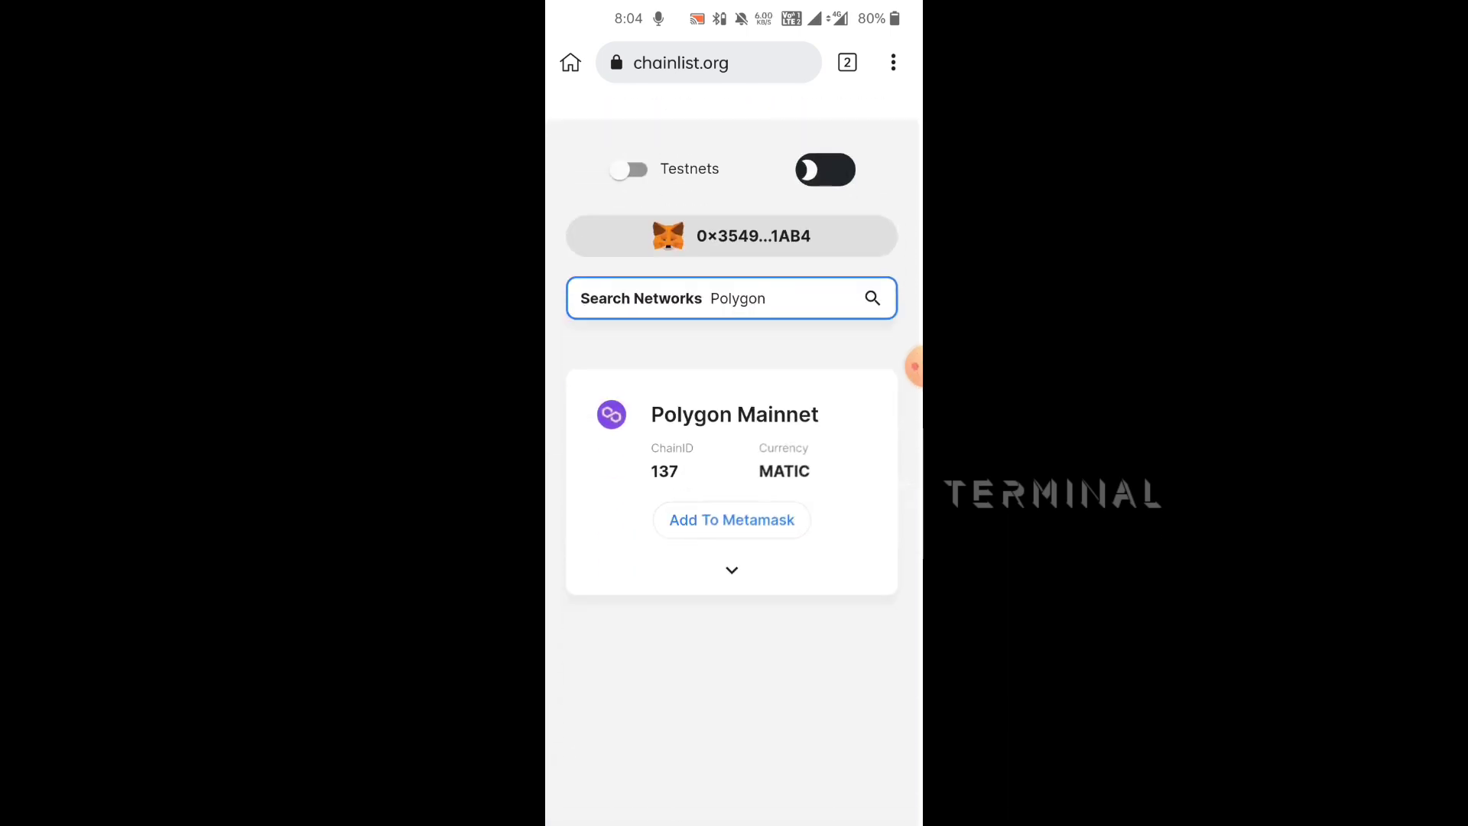
left_click(732, 520)
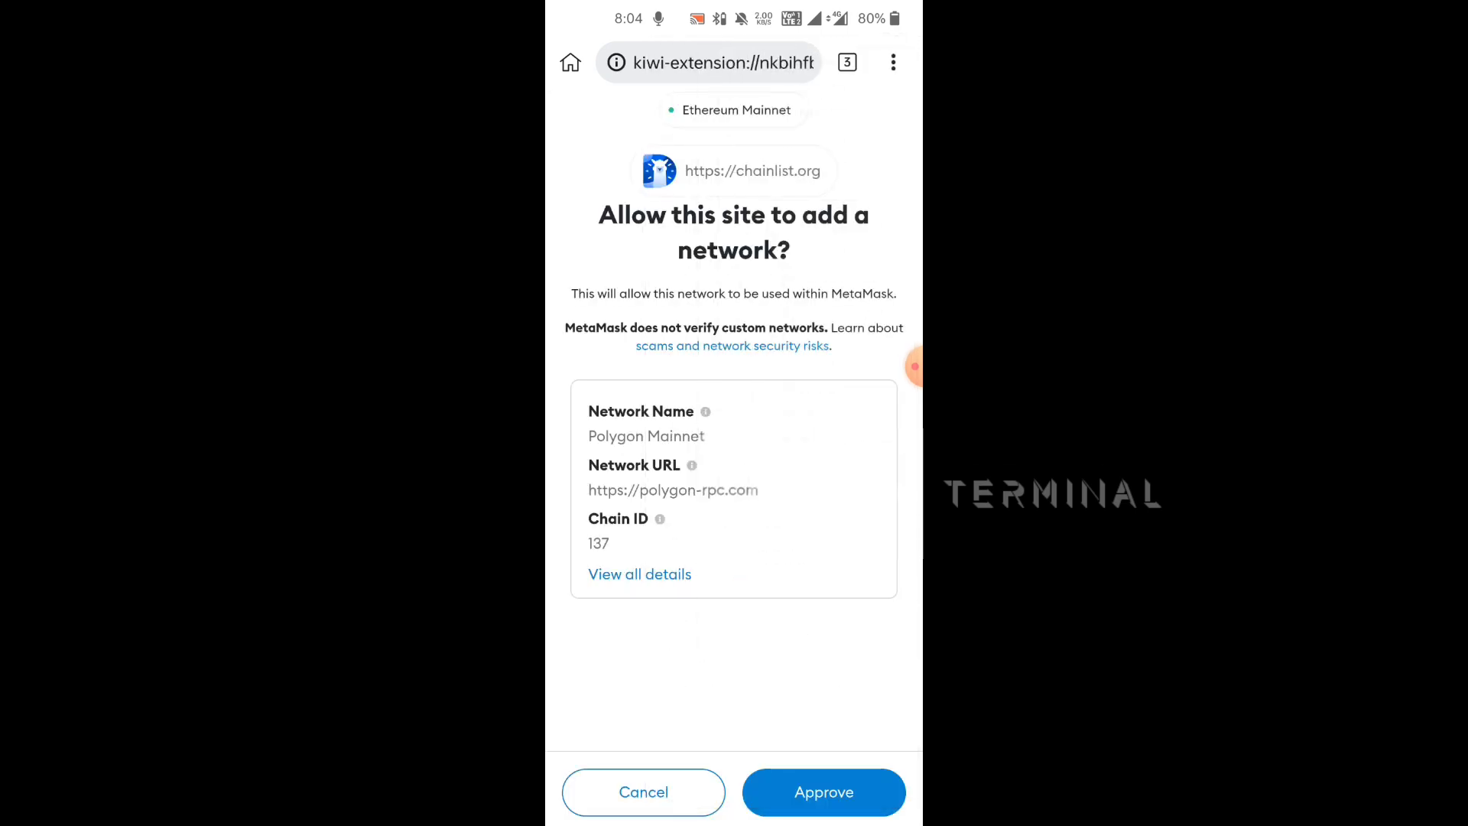
left_click(823, 792)
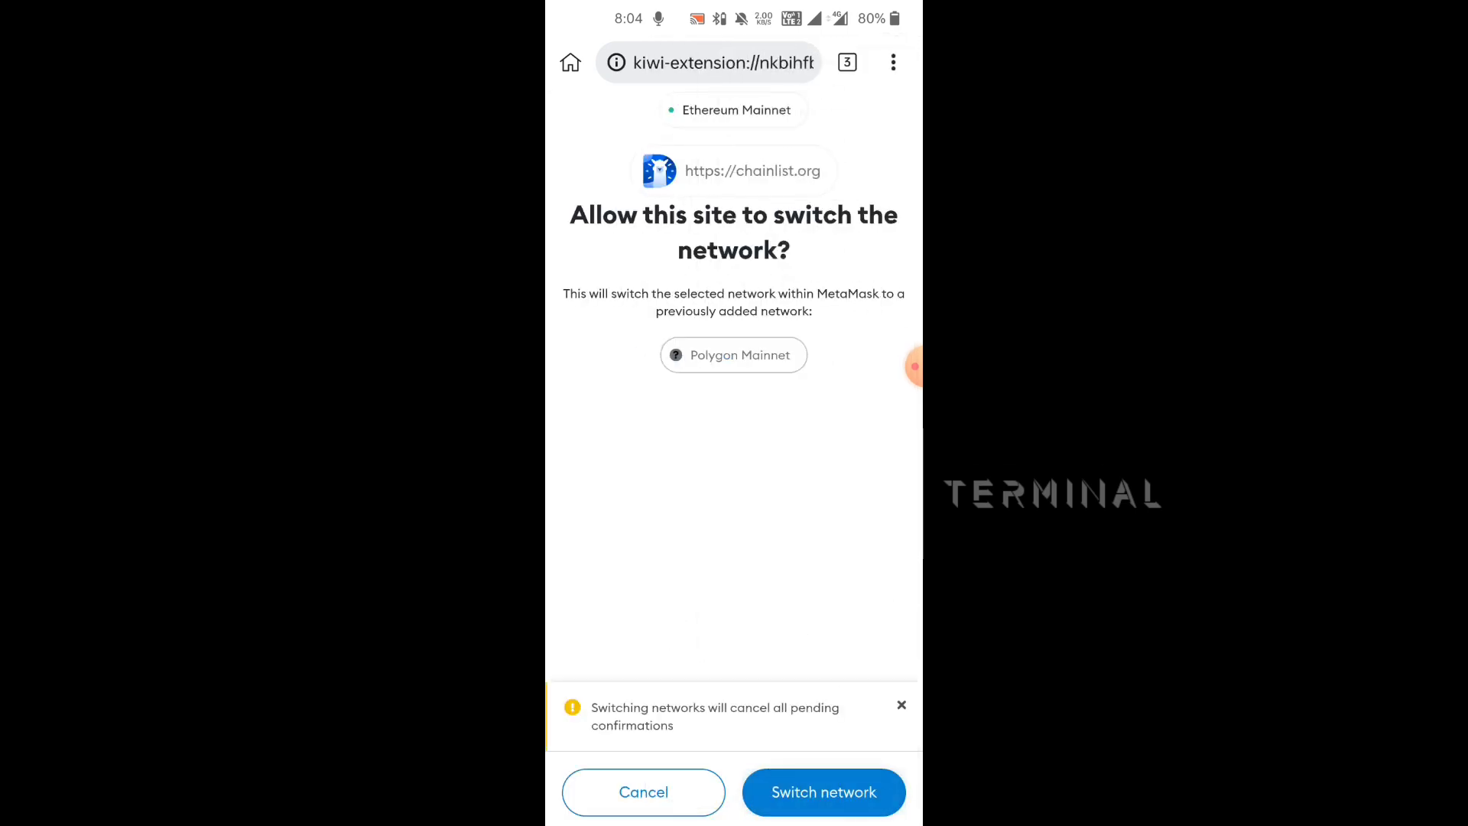
left_click(824, 793)
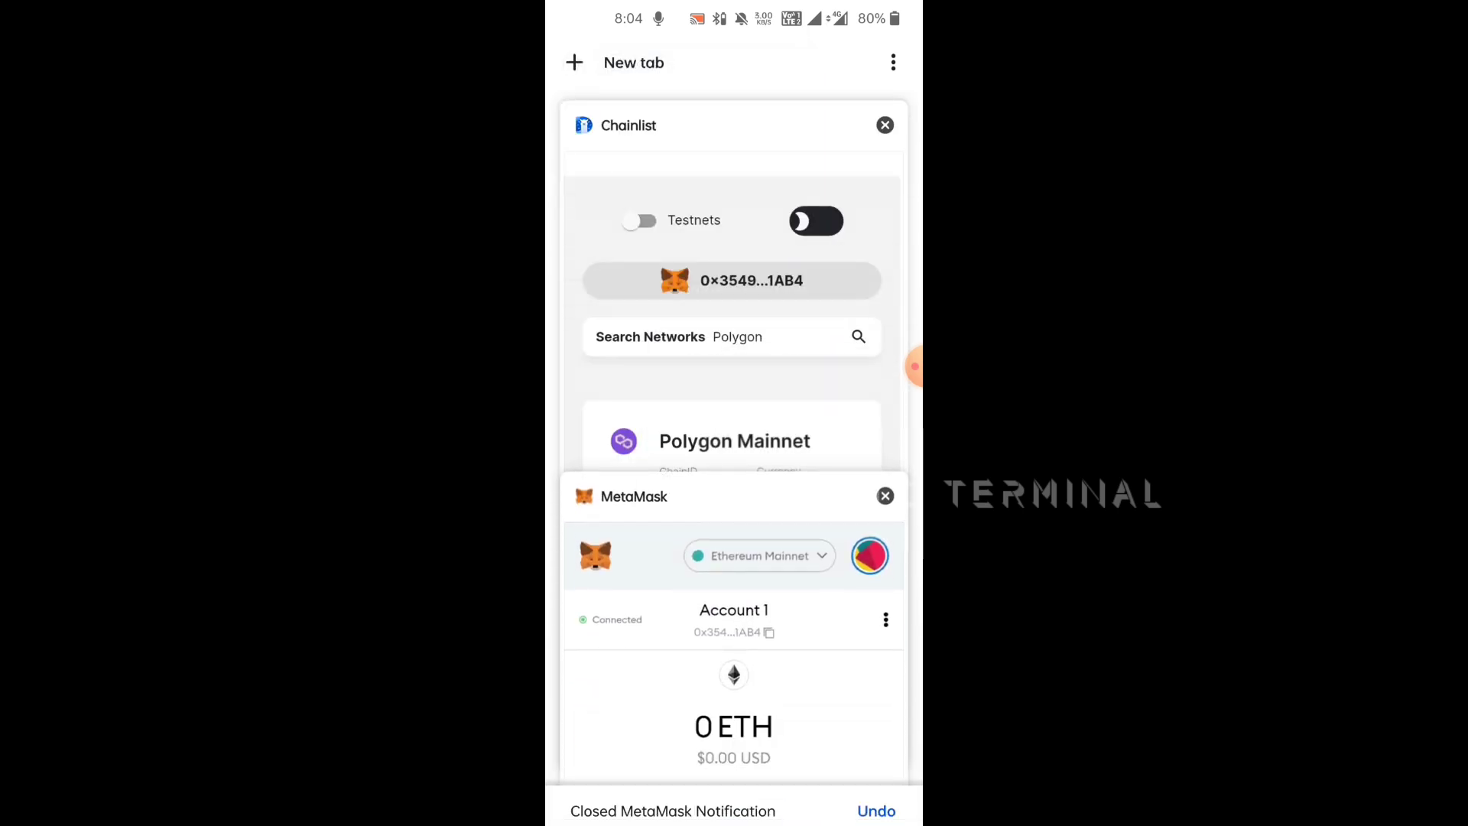
left_click(732, 306)
left_click(738, 298)
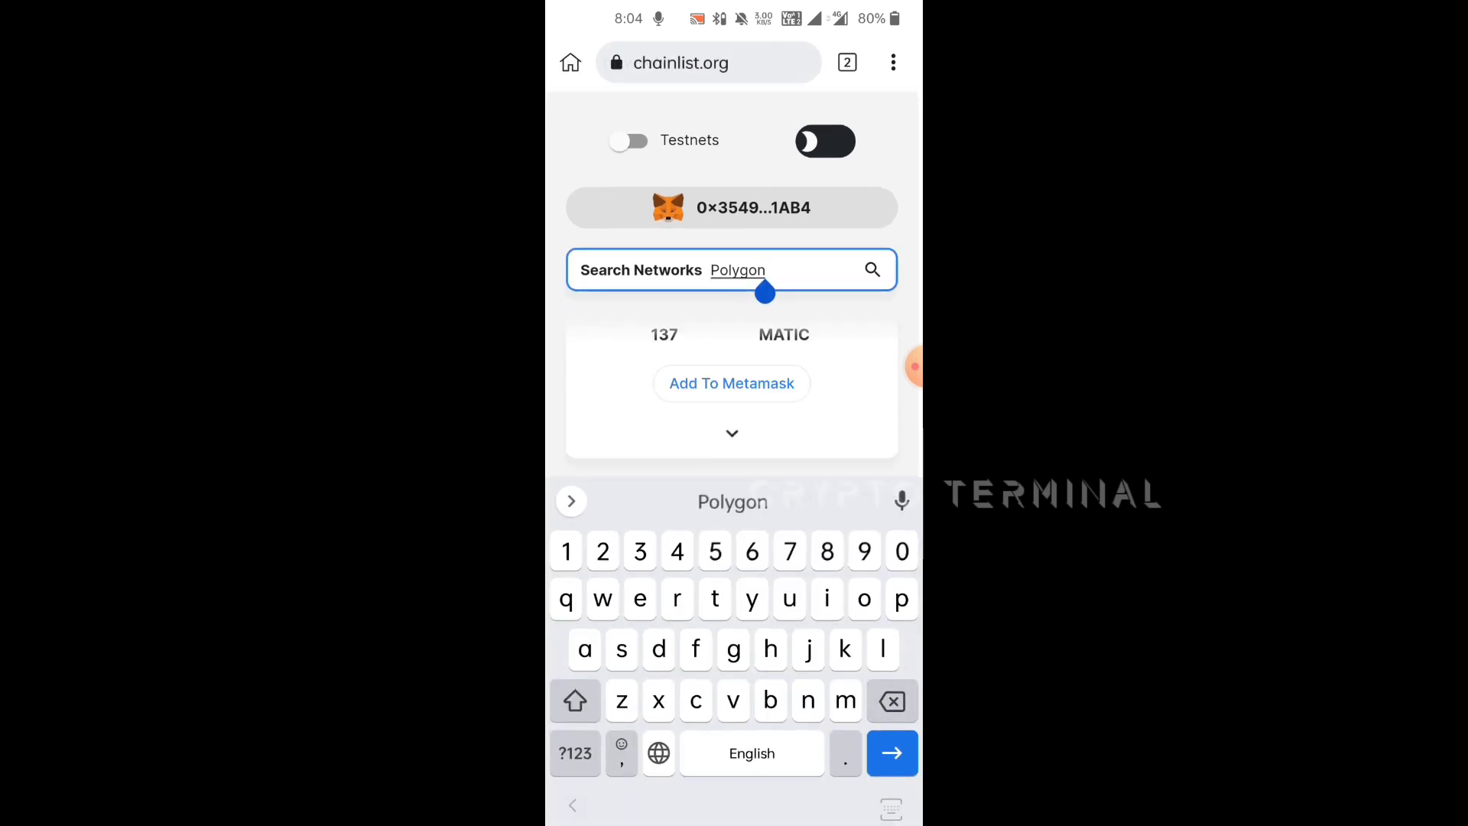
Search Chainlist for 'Okt', add OKExChain Mainnet to MetaMask, and switch the wallet to it
key("BackSpace")
key("BackSpace")
key("BackSpace")
key("BackSpace")
key("BackSpace")
key("BackSpace")
key("BackSpace")
type("O")
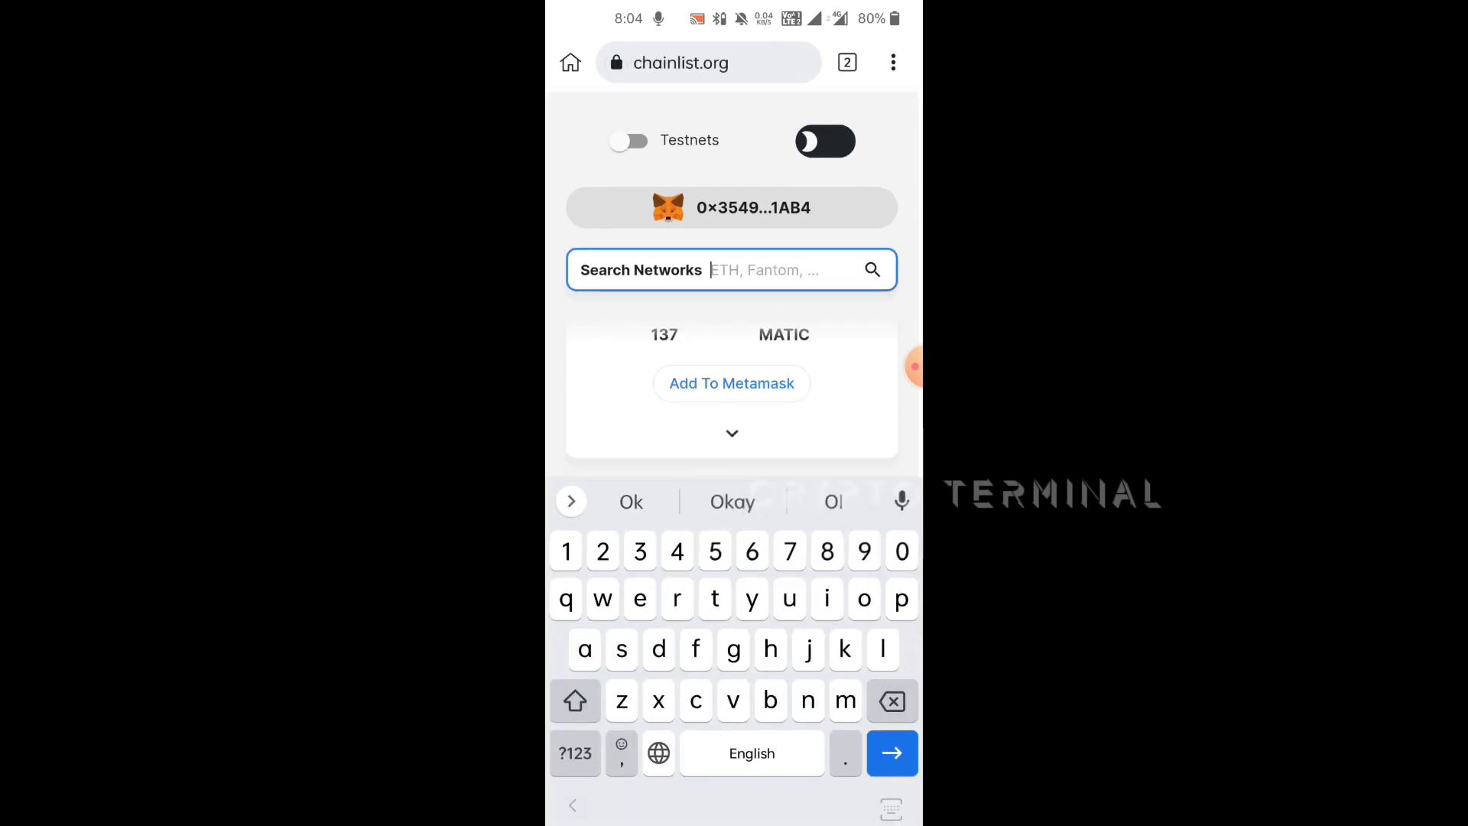
type("kt")
key("Return")
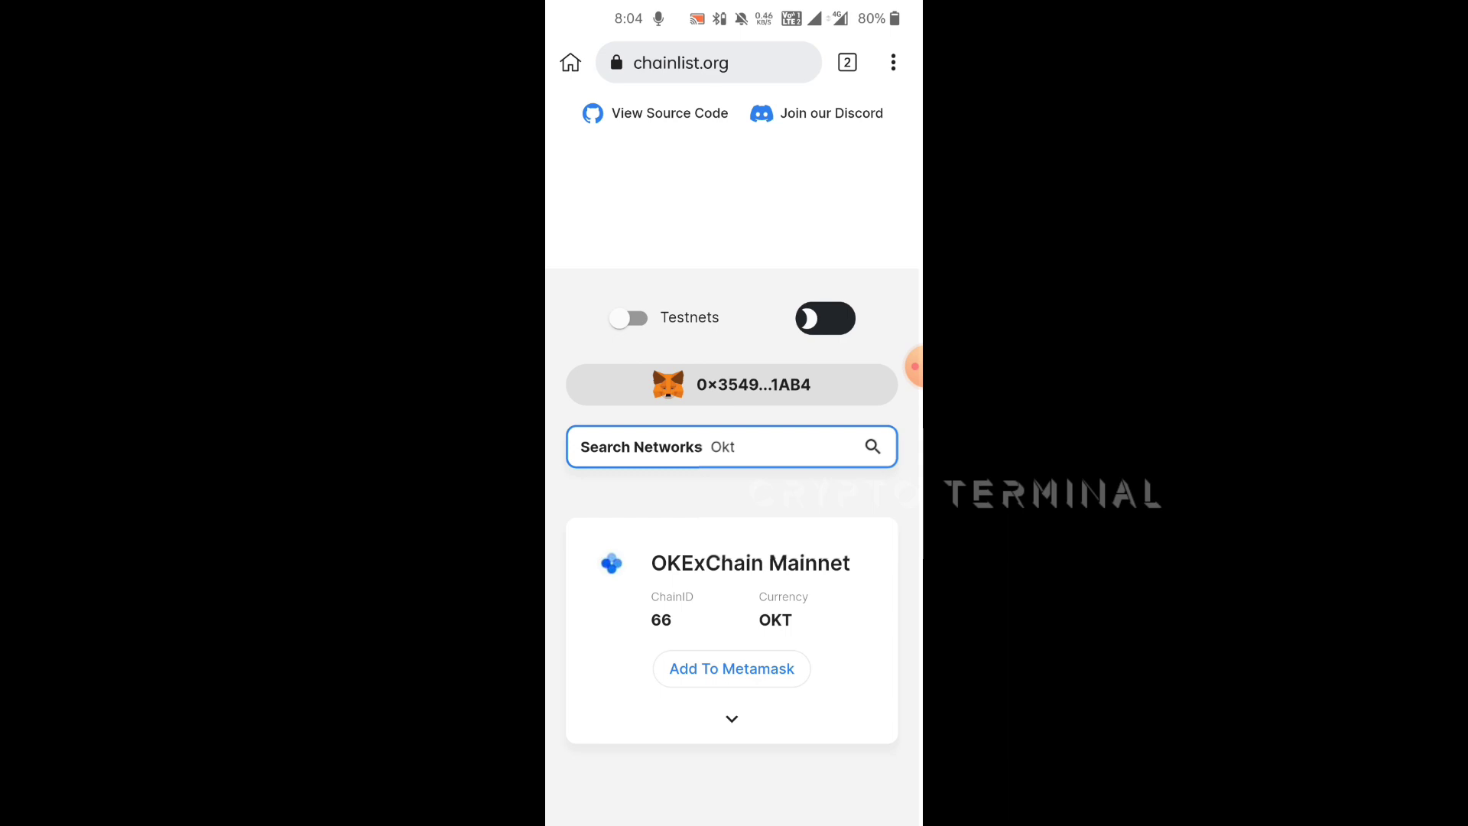
left_click(731, 668)
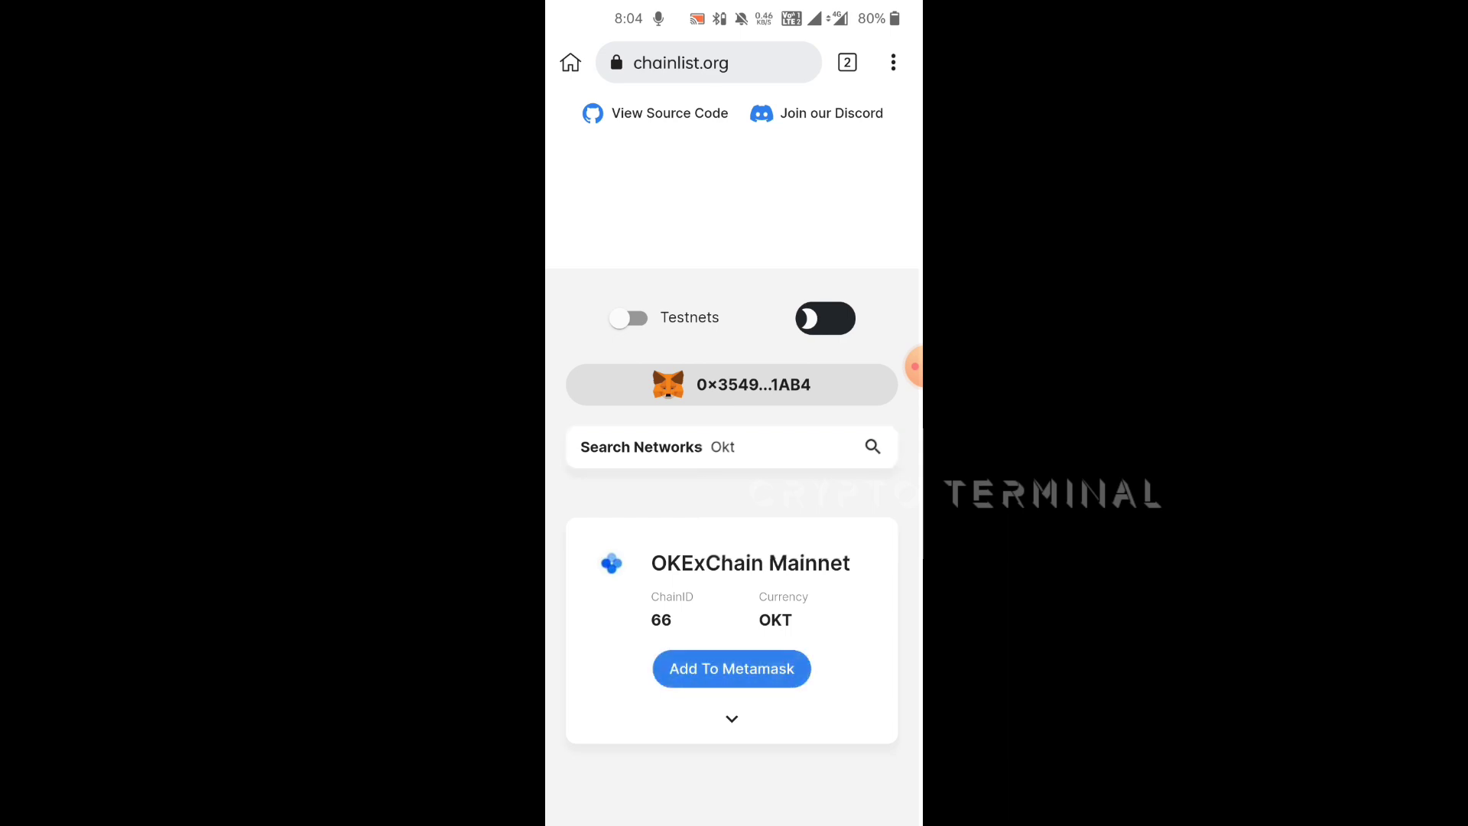
left_click(894, 62)
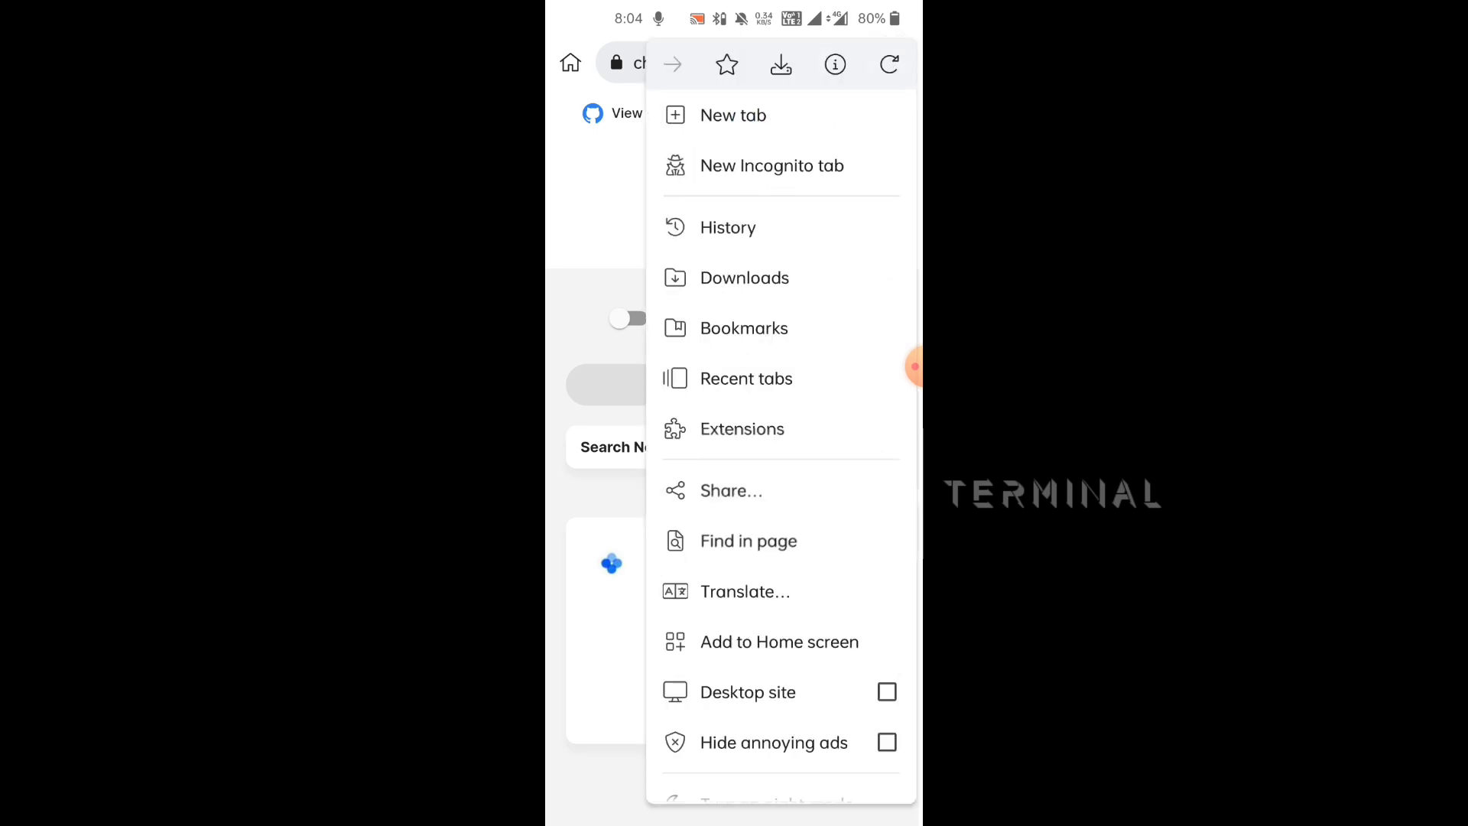
scroll(780, 459, "down", 4)
left_click(721, 780)
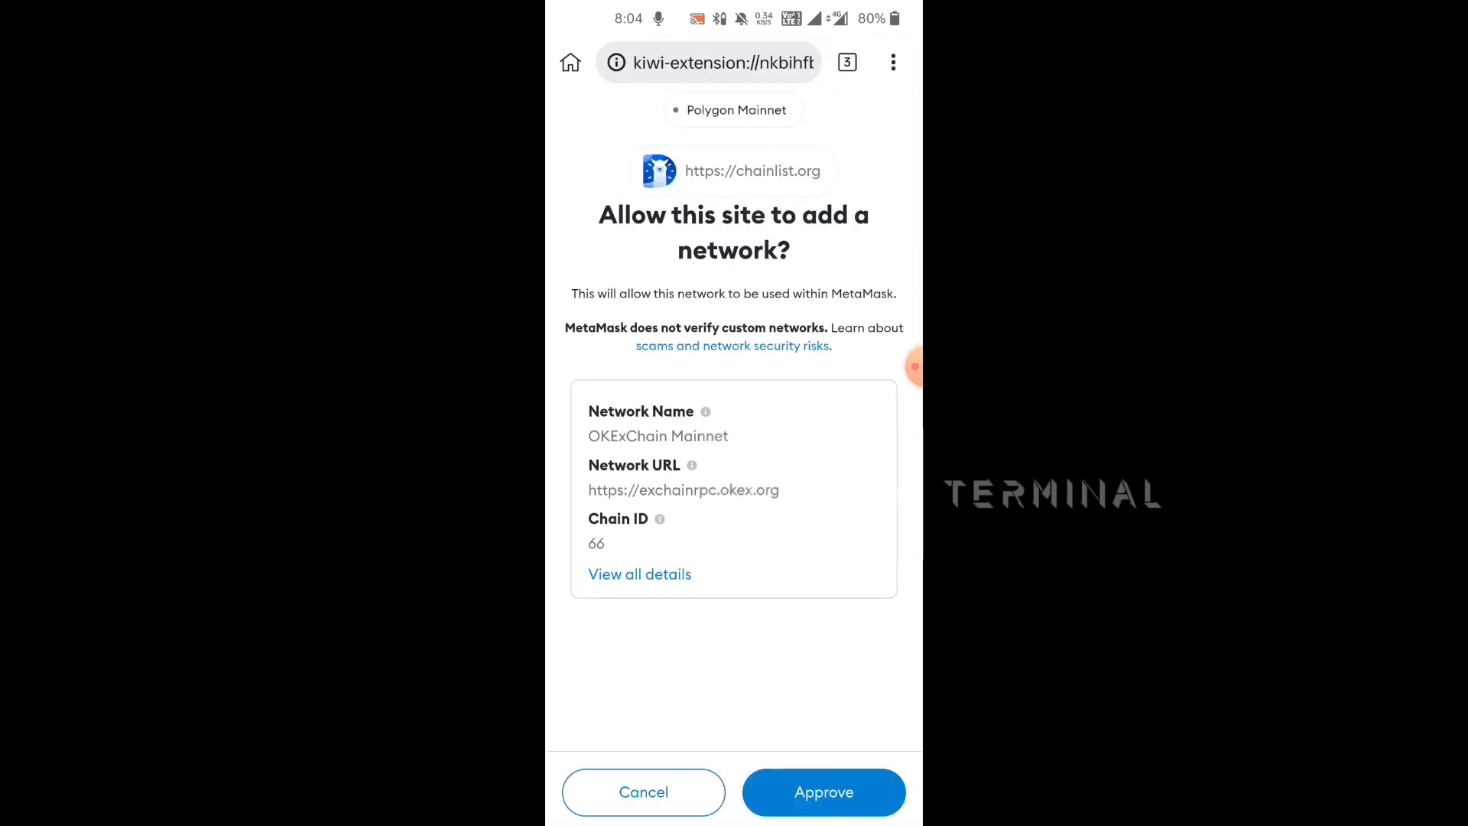
left_click(824, 792)
left_click(824, 791)
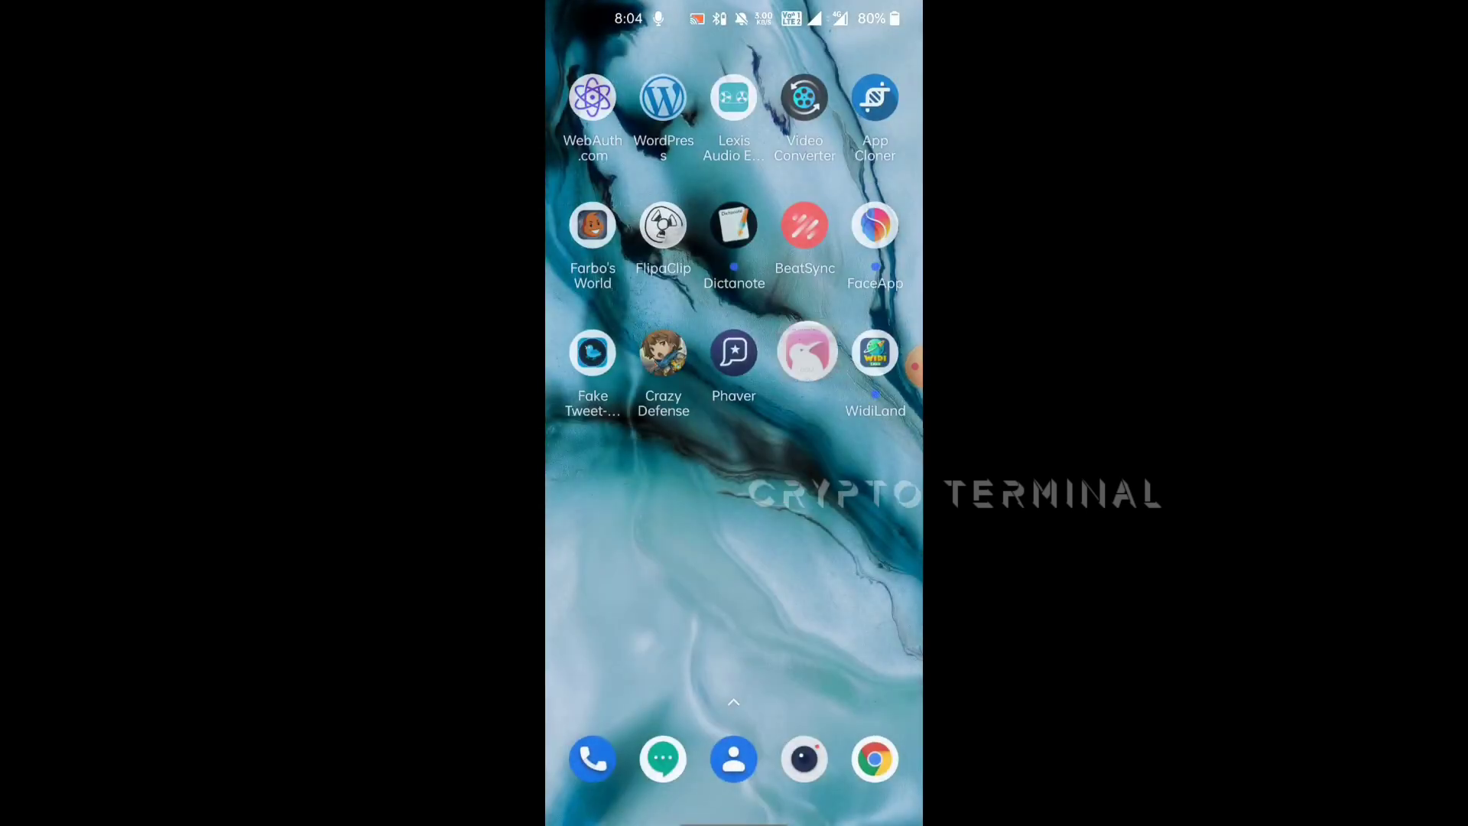
Copy the MetaMask wallet address and go to the phone's home screen
left_click(732, 214)
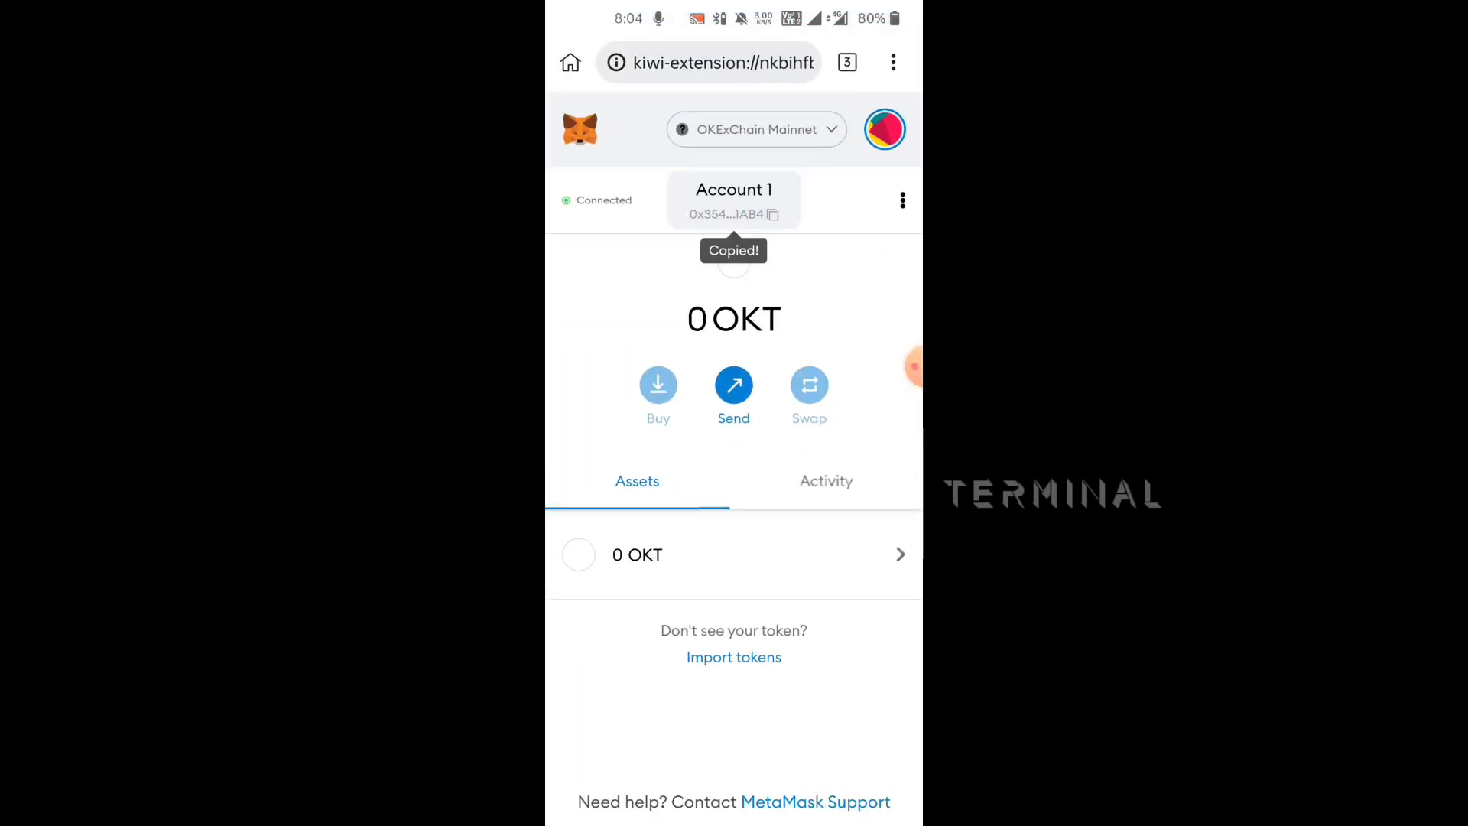
left_click_drag(734, 818, 734, 535)
left_click_drag(612, 383, 841, 383)
Launch TokenPocket from the Financial folder, check My Tokens, and open the OKT Transfer page
left_click(874, 104)
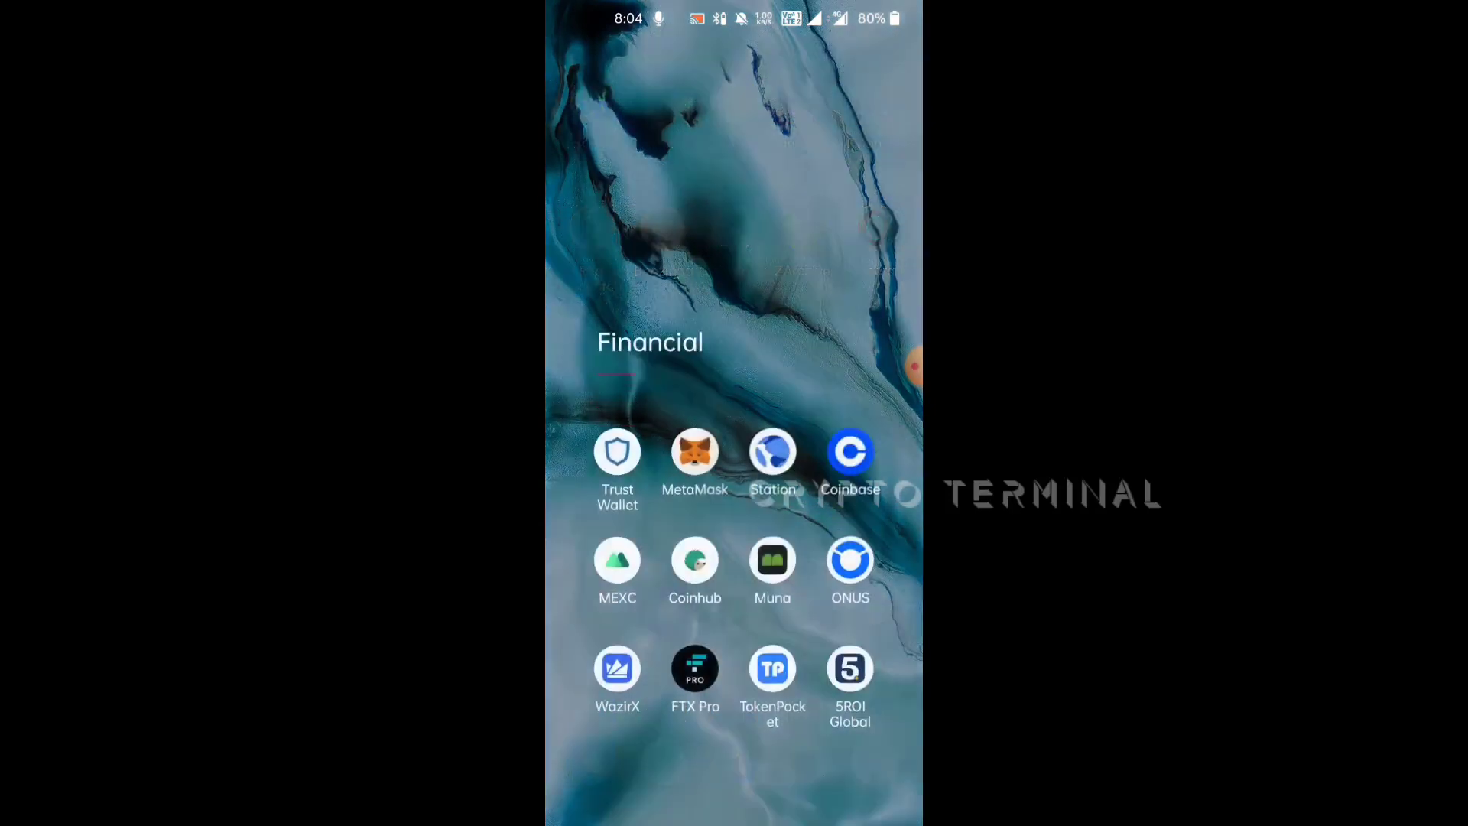
left_click(773, 665)
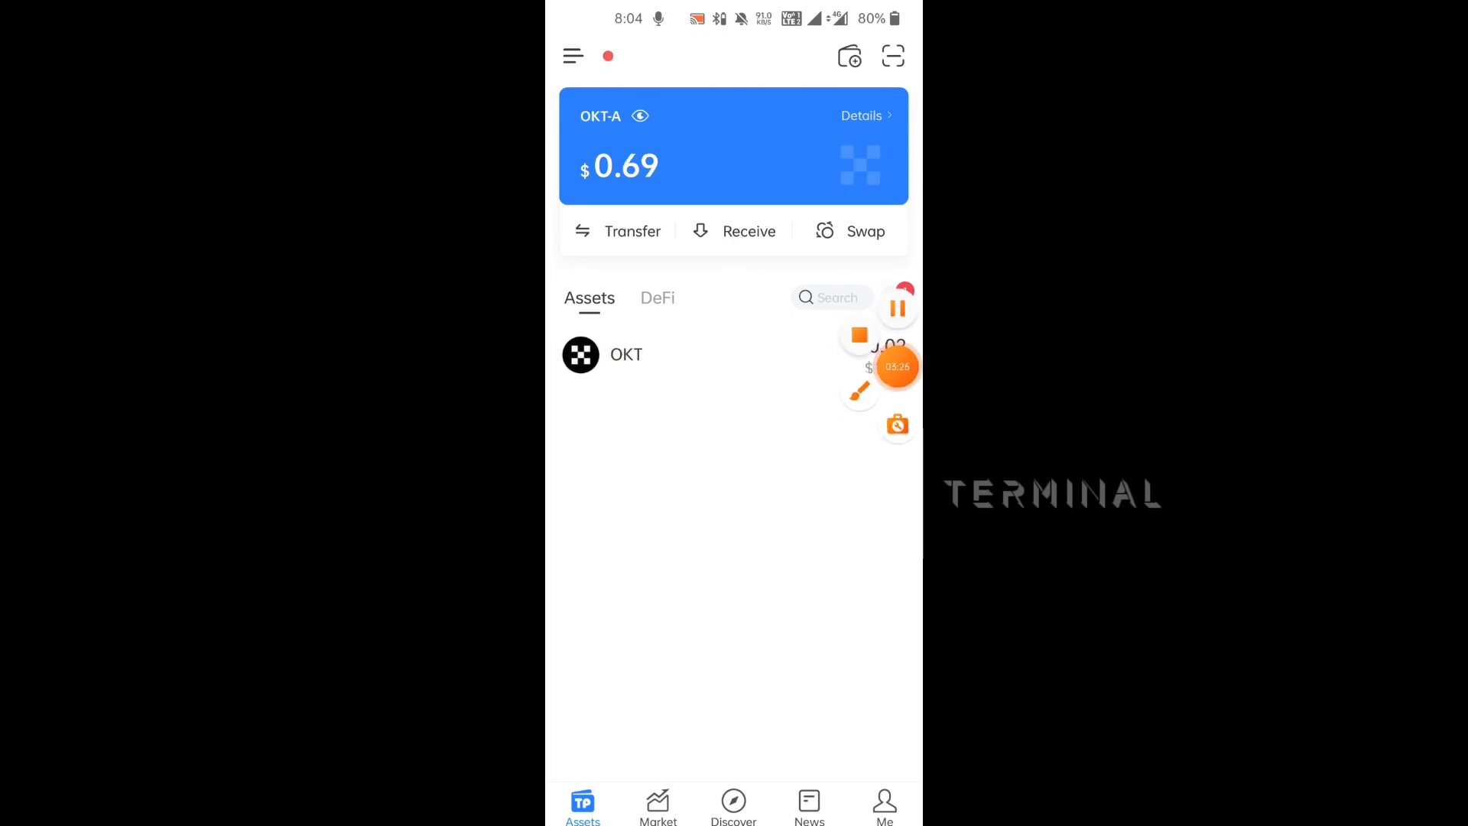
left_click(892, 297)
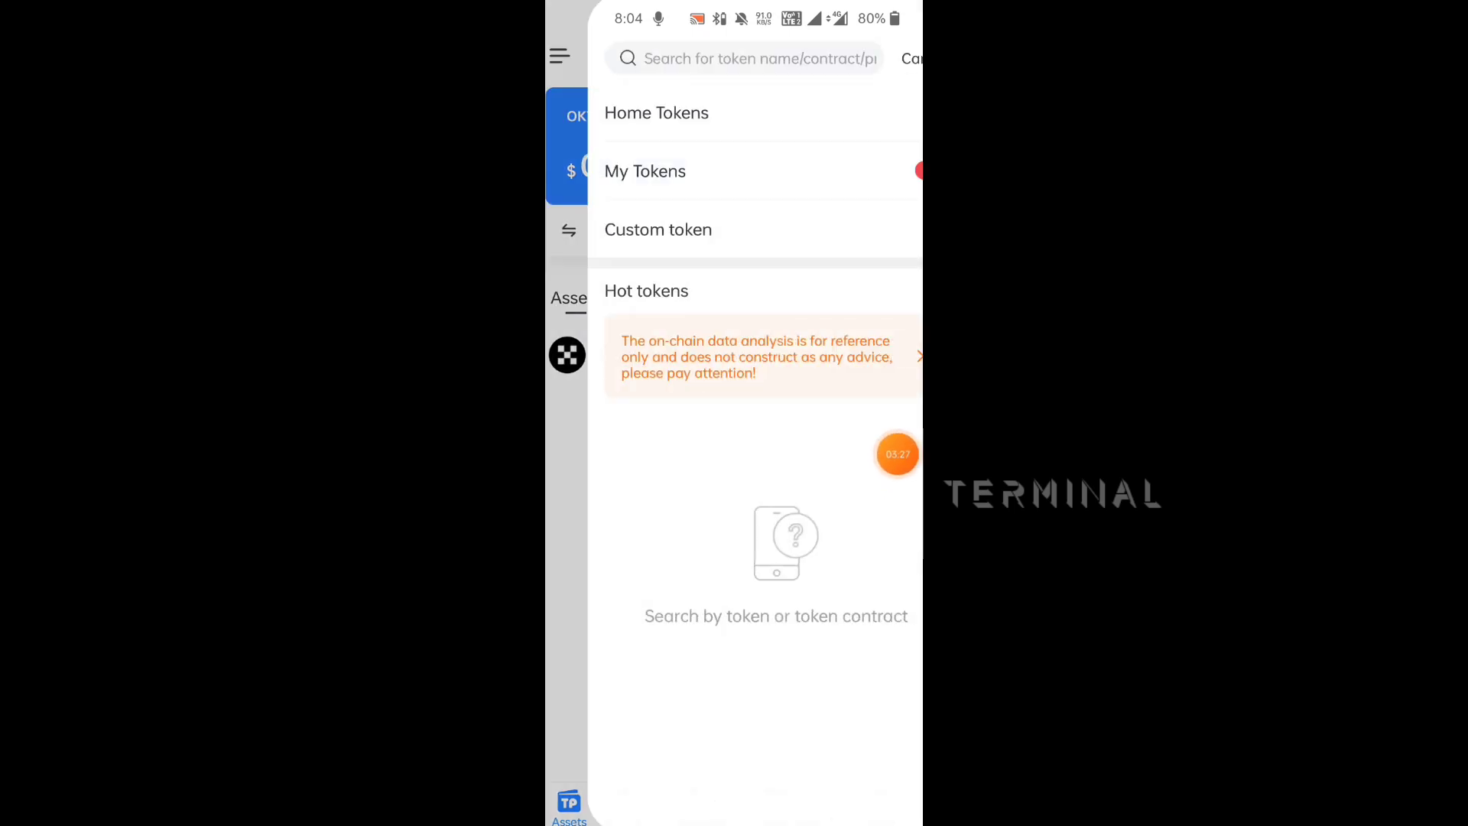
left_click(602, 171)
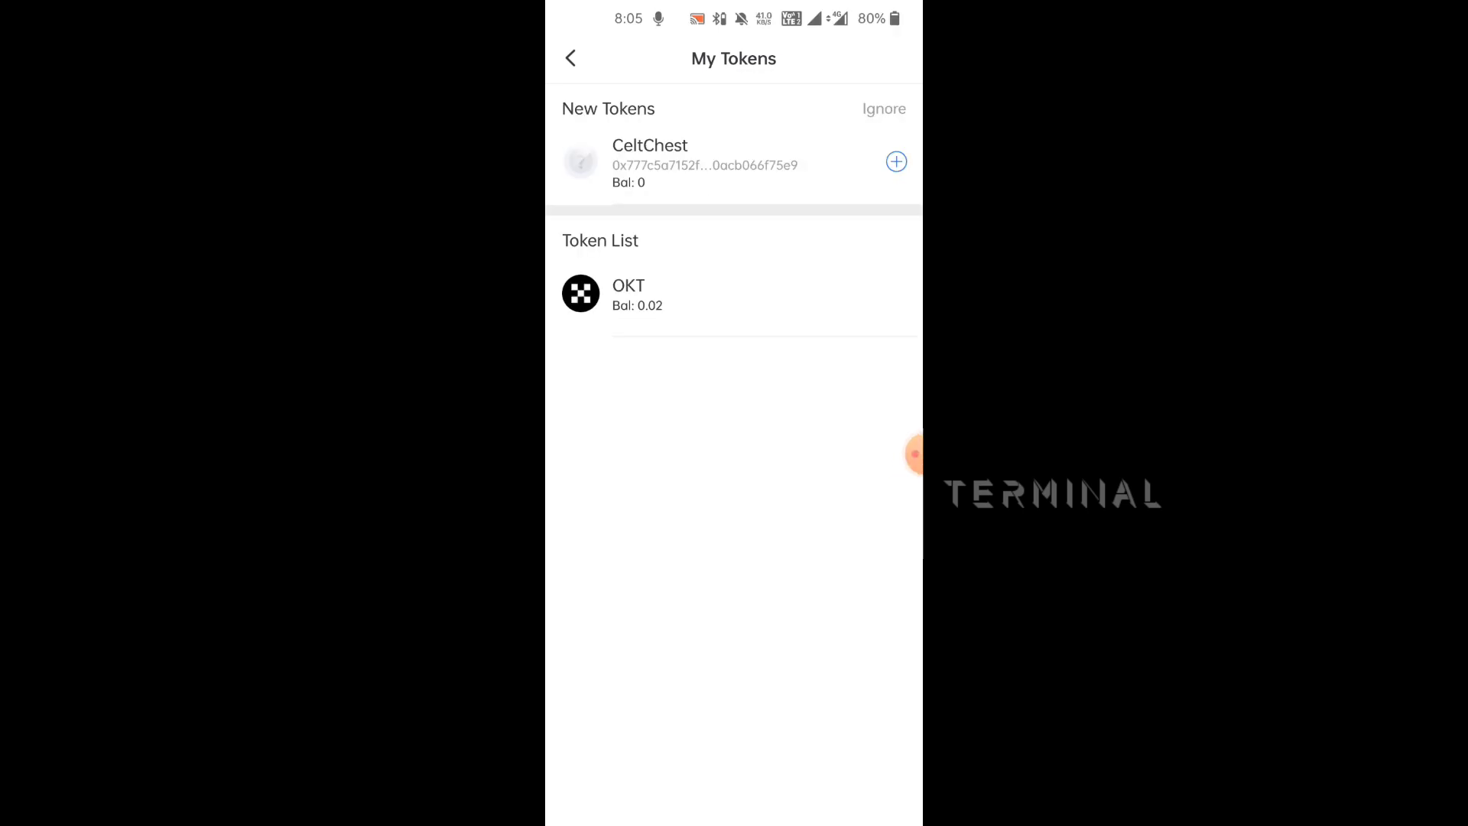
left_click(570, 58)
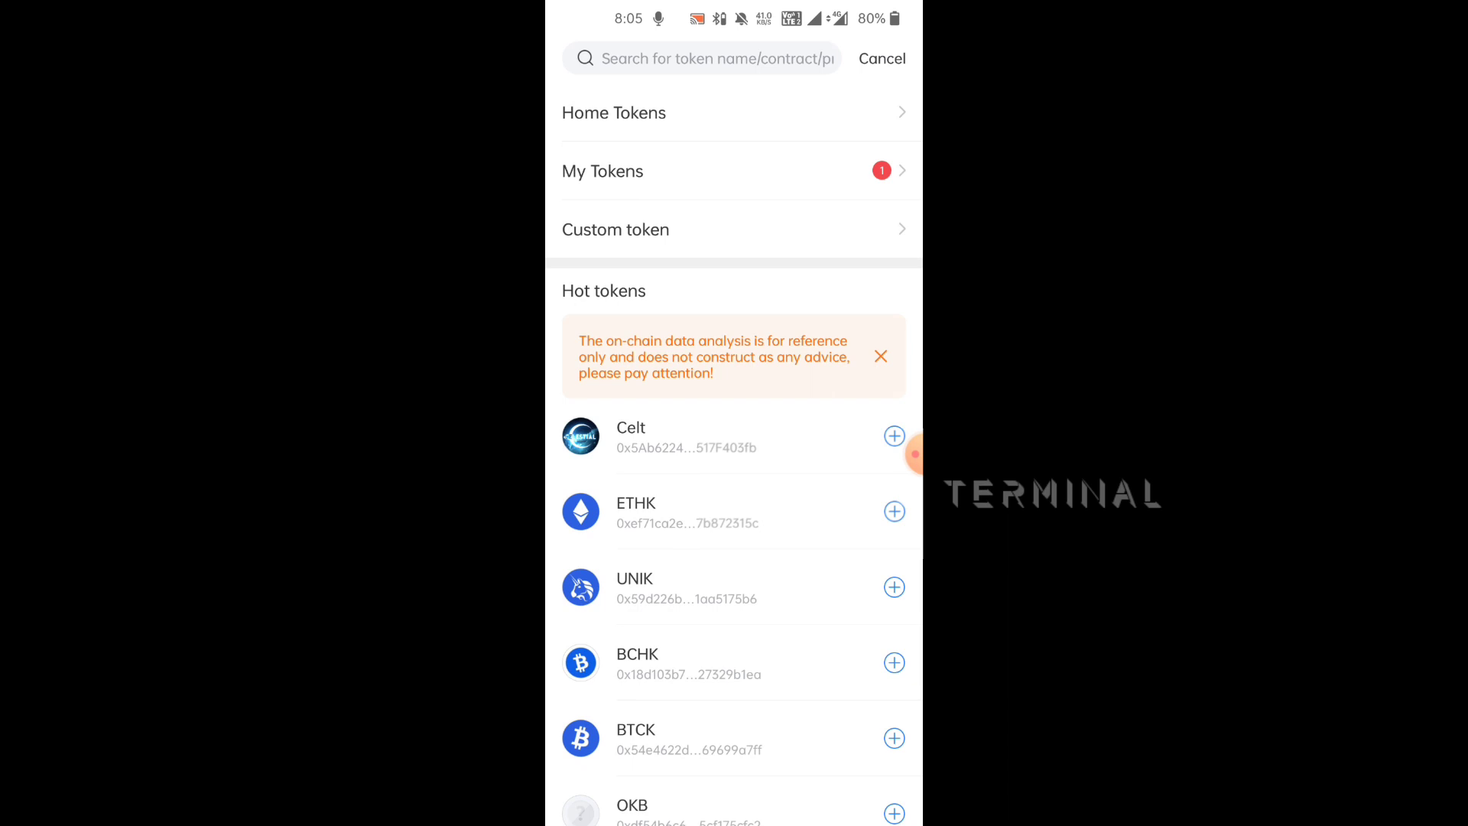
left_click(882, 59)
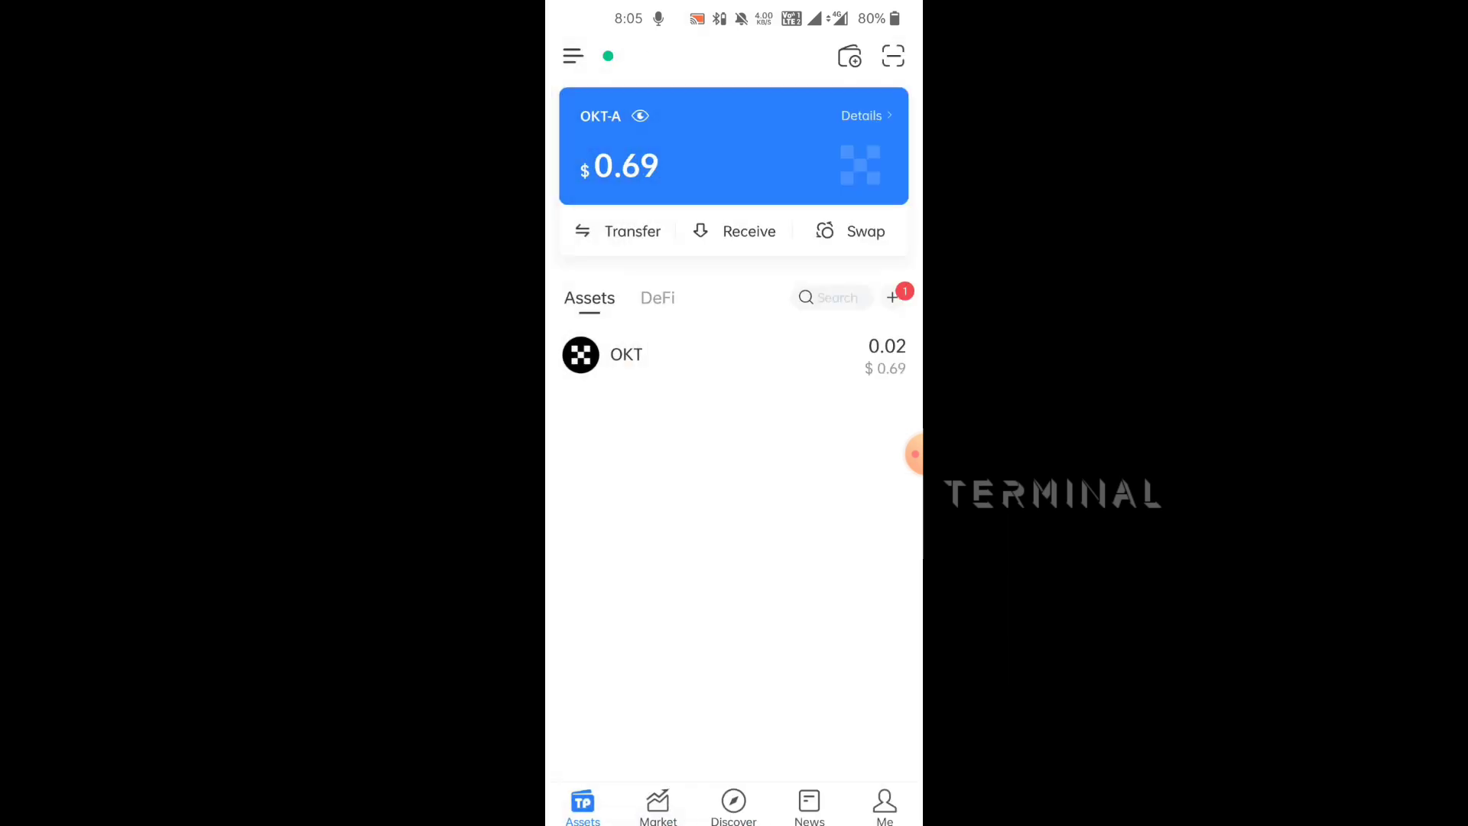
left_click(626, 354)
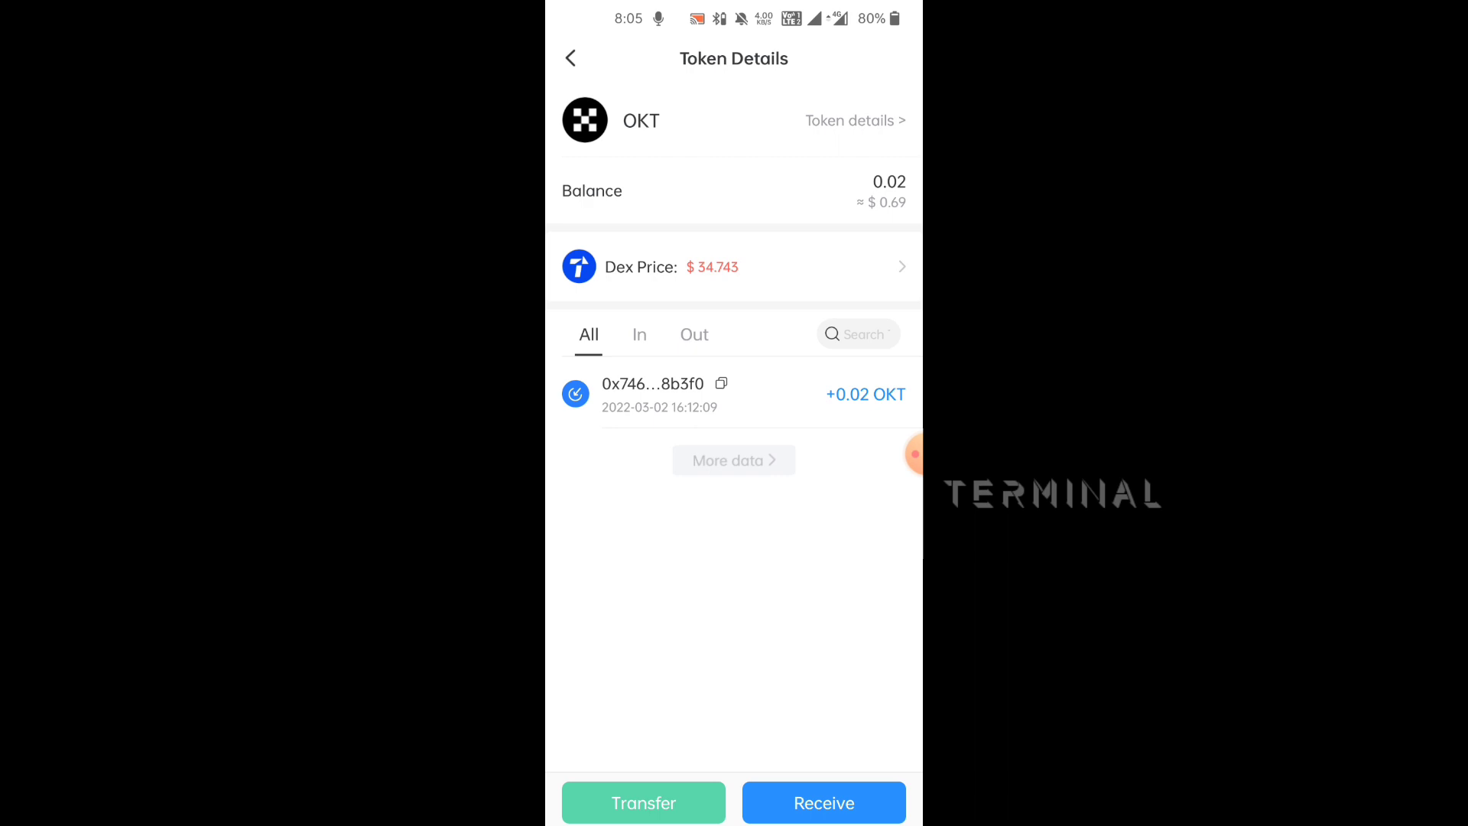
left_click(644, 803)
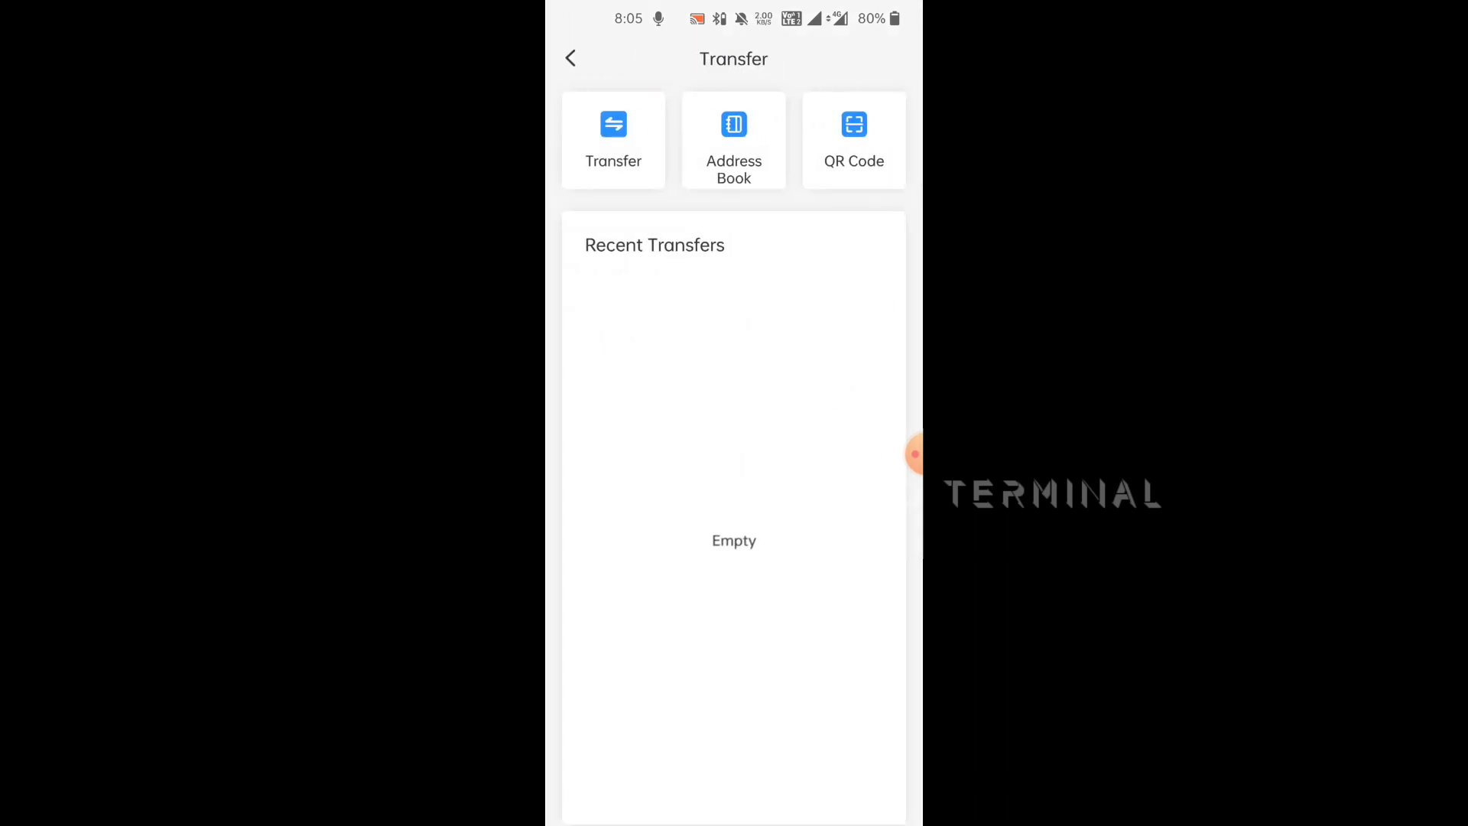
Fill the OKT transfer: pasted MetaMask address as receiver, amount 0.002, recommended fee
left_click(613, 139)
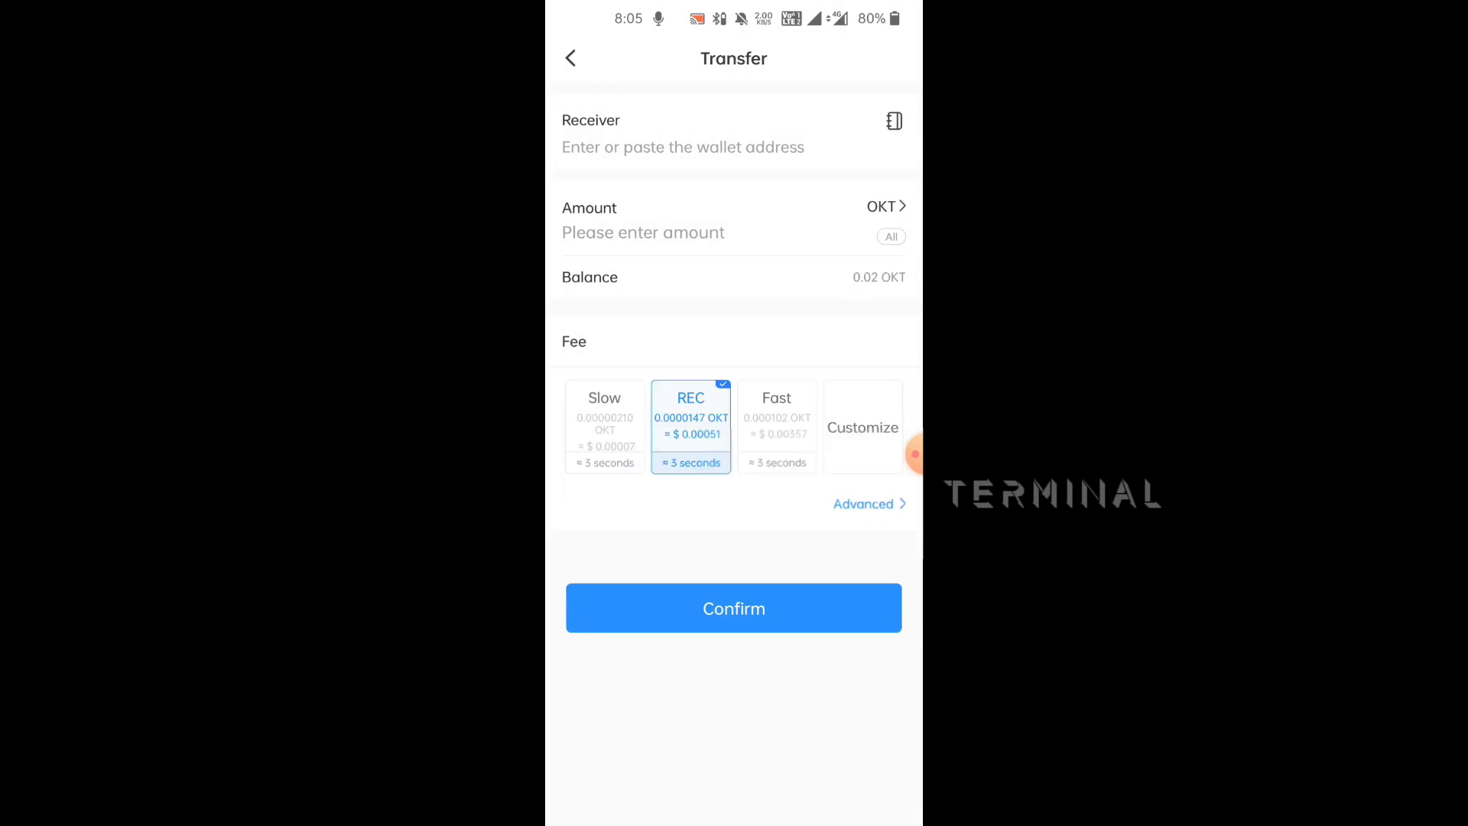
left_click(747, 499)
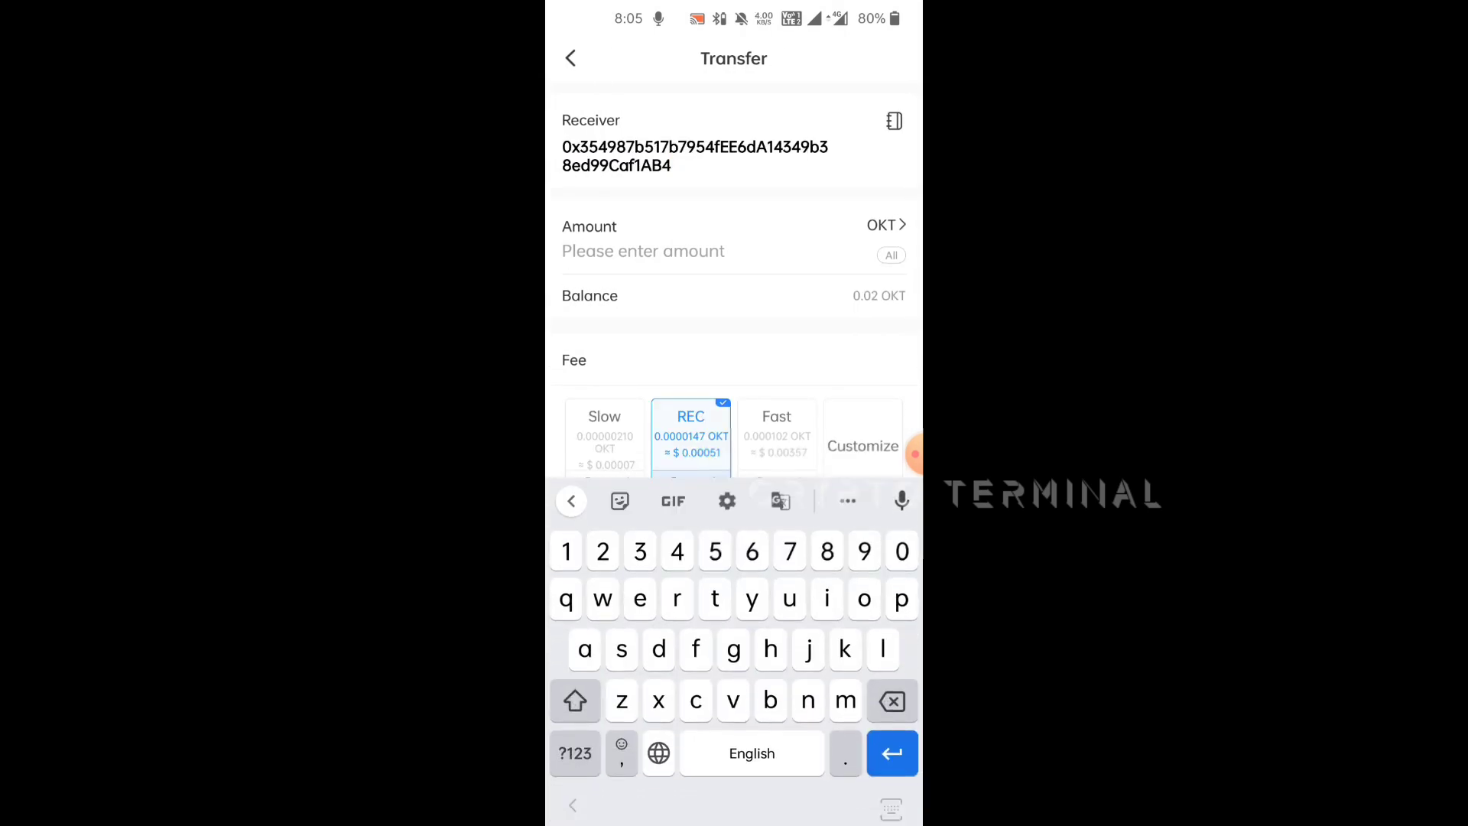
key("Escape")
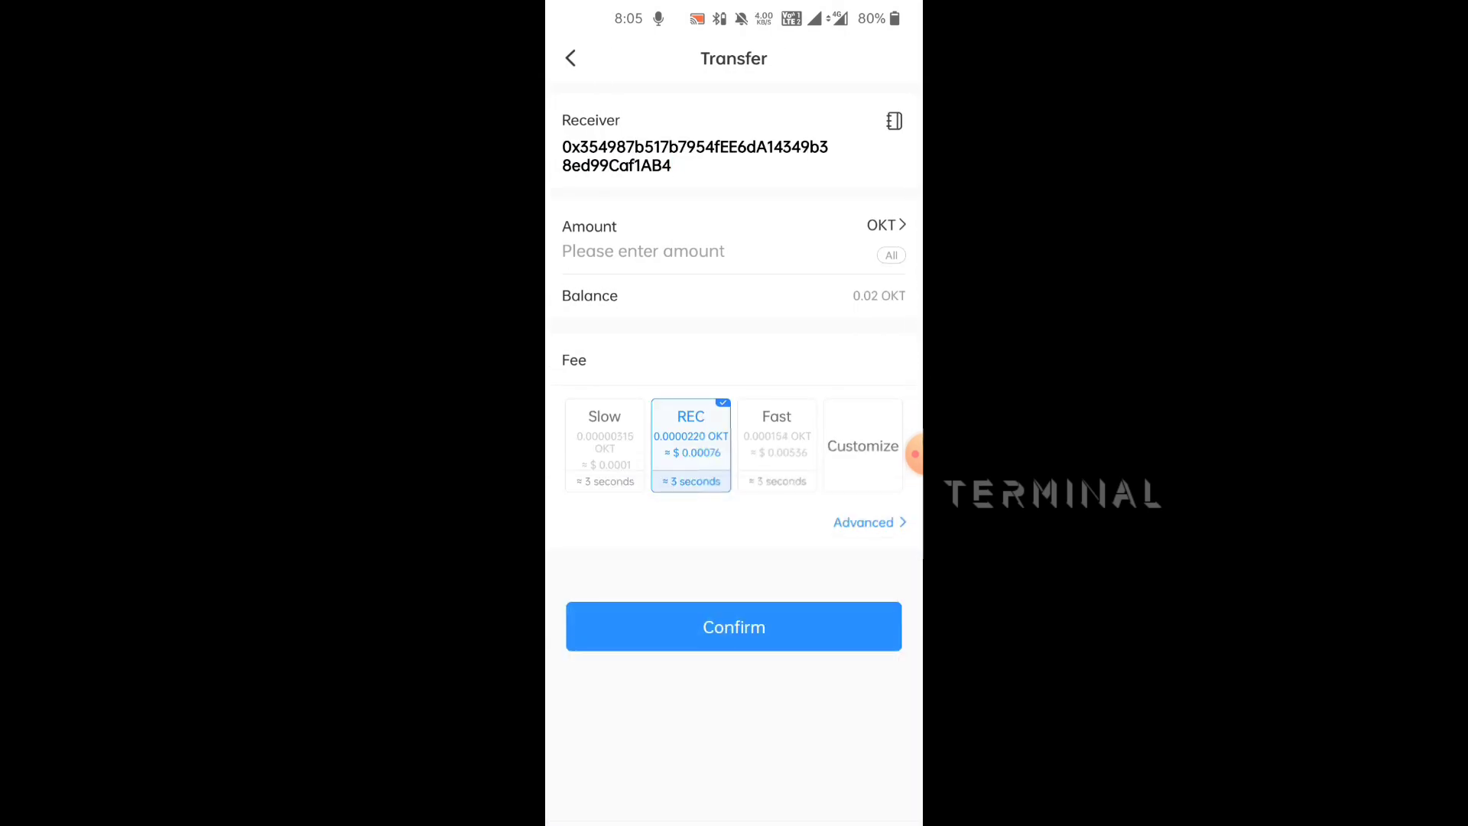
left_click(643, 251)
type("0")
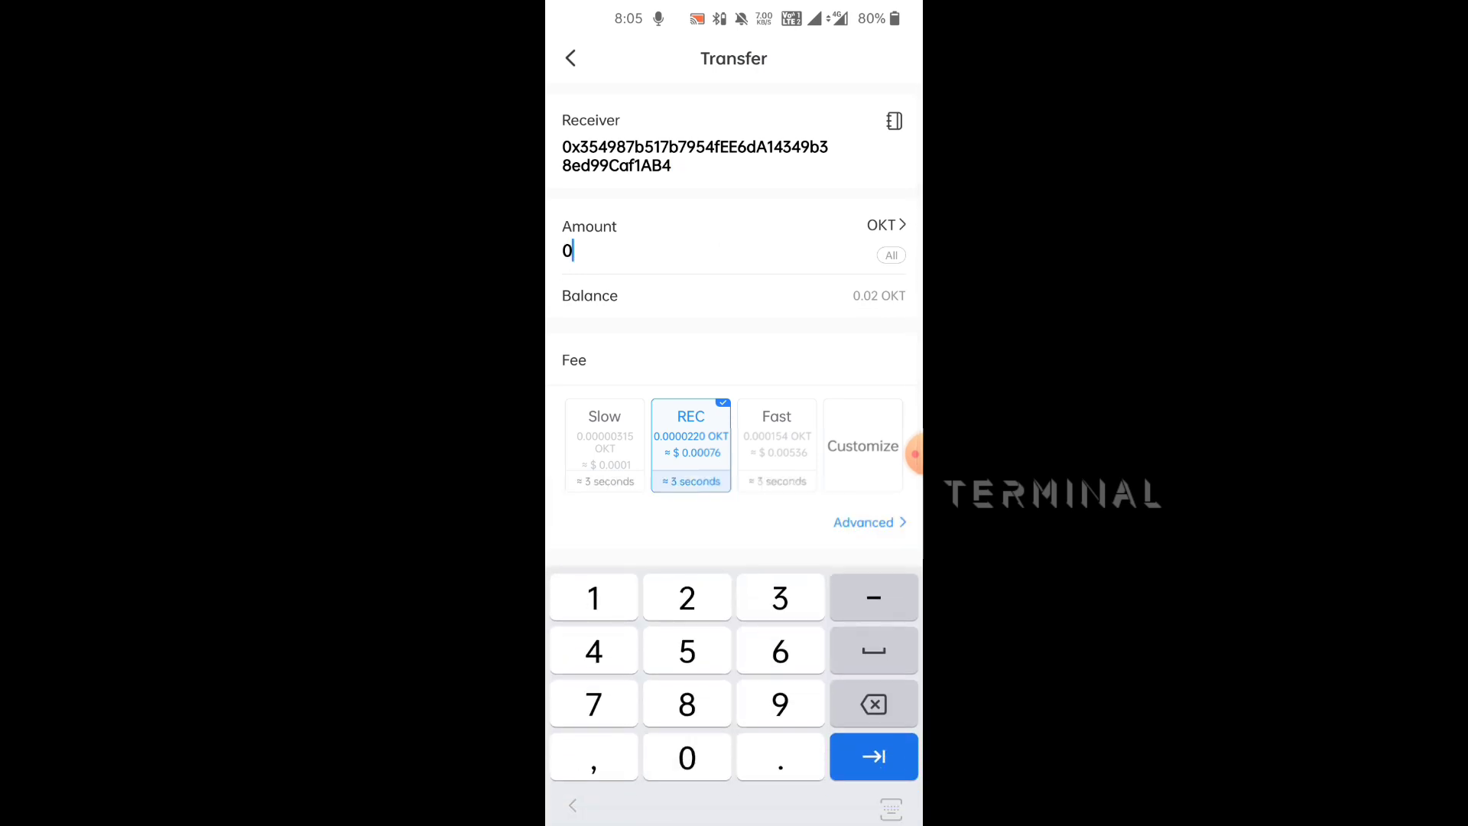
type(".002")
key("Return")
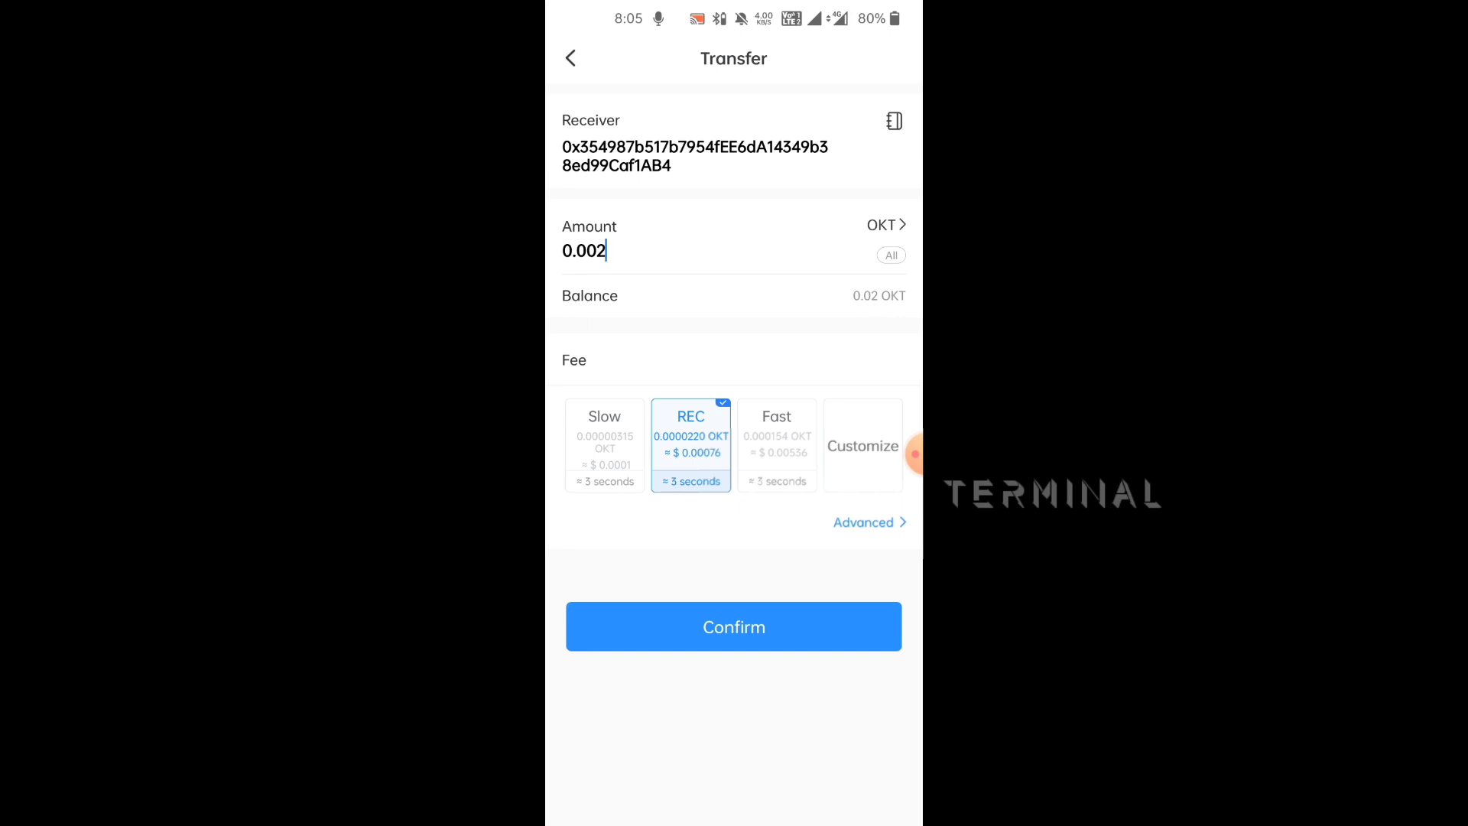
left_click(777, 445)
left_click(690, 446)
Submit and confirm the 0.002 OKT payment, passing the safety reminder
left_click(734, 626)
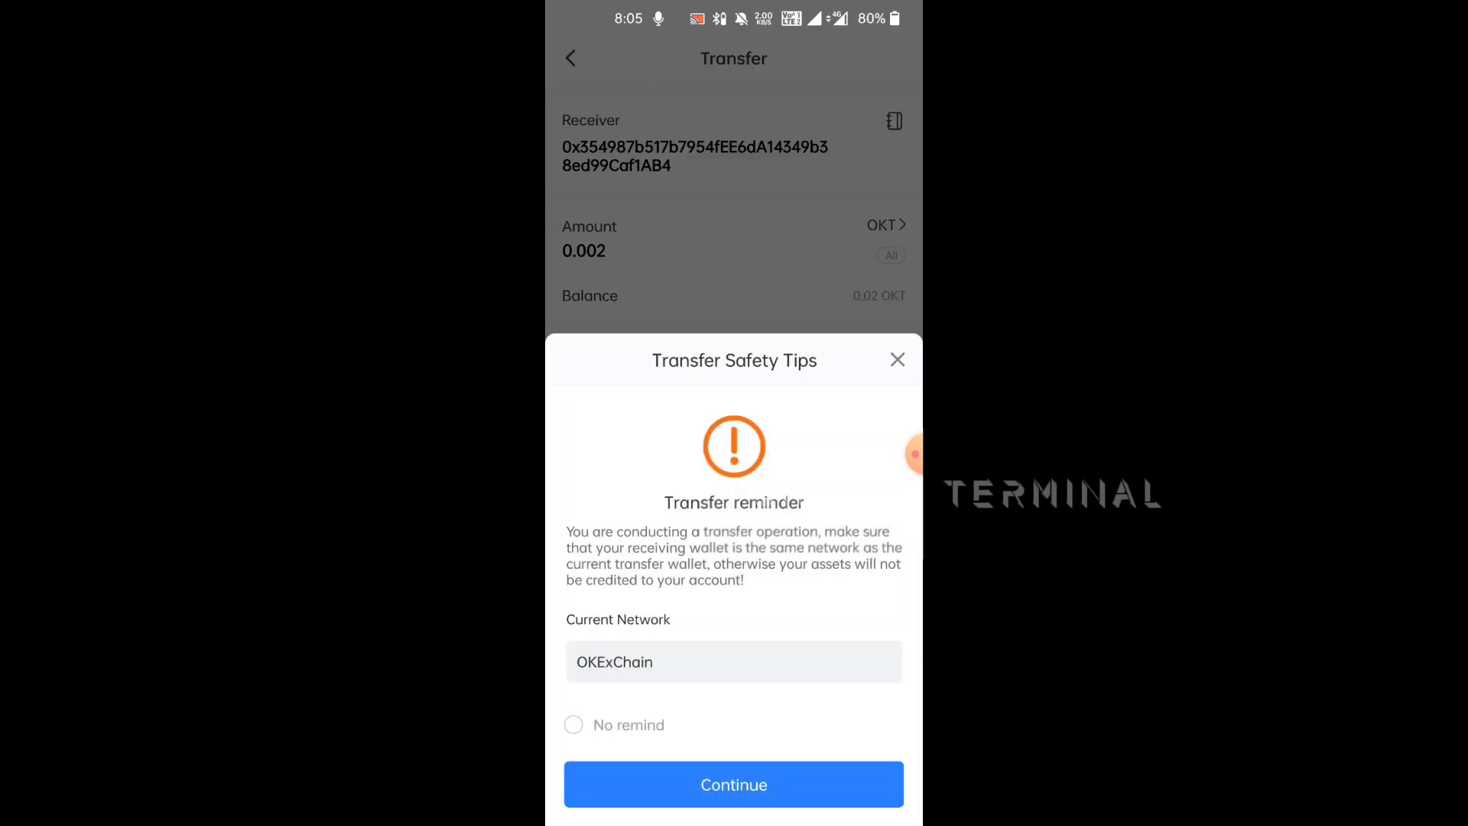
left_click(574, 725)
left_click(734, 785)
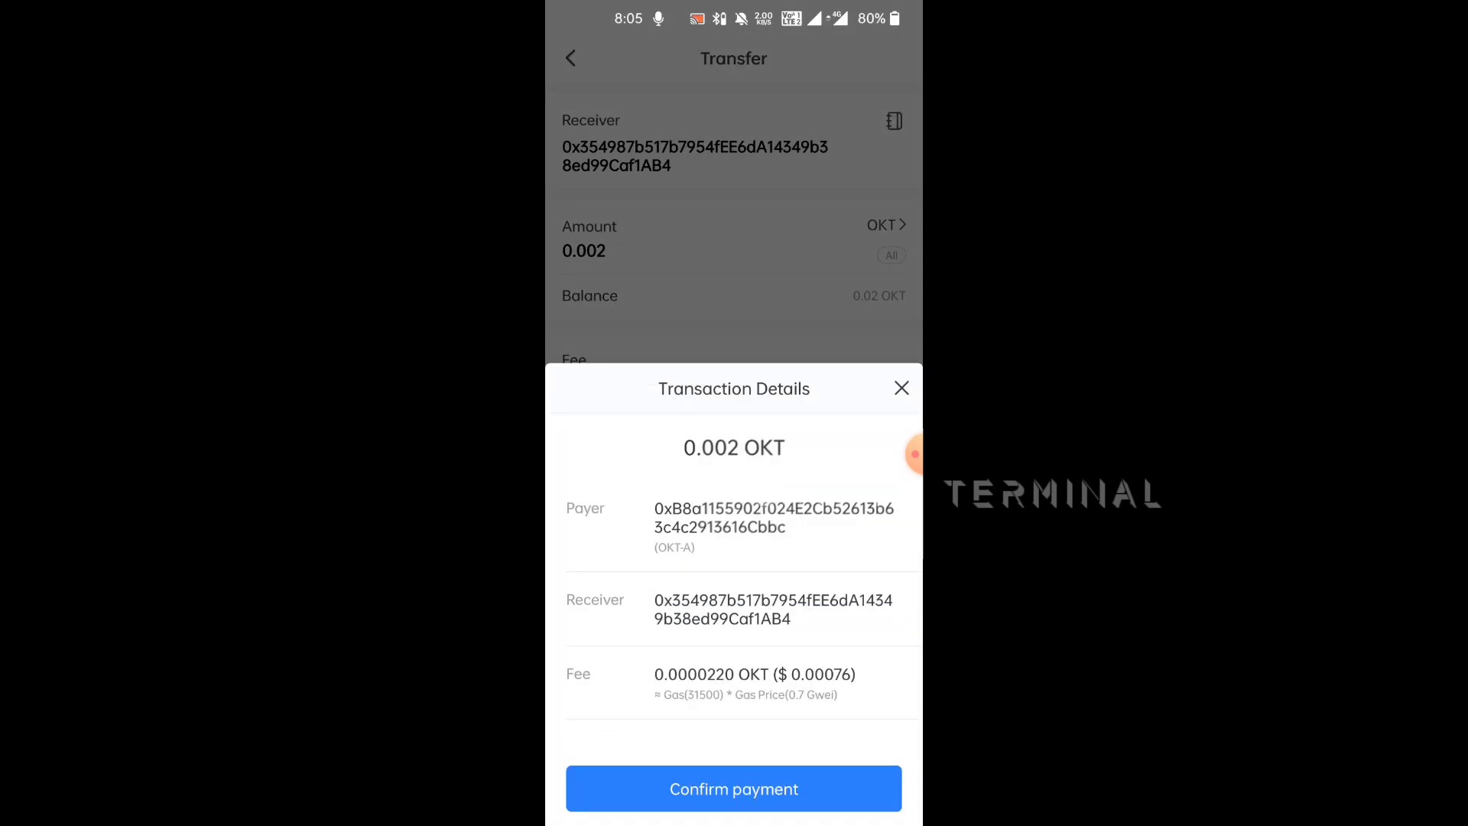
left_click(734, 787)
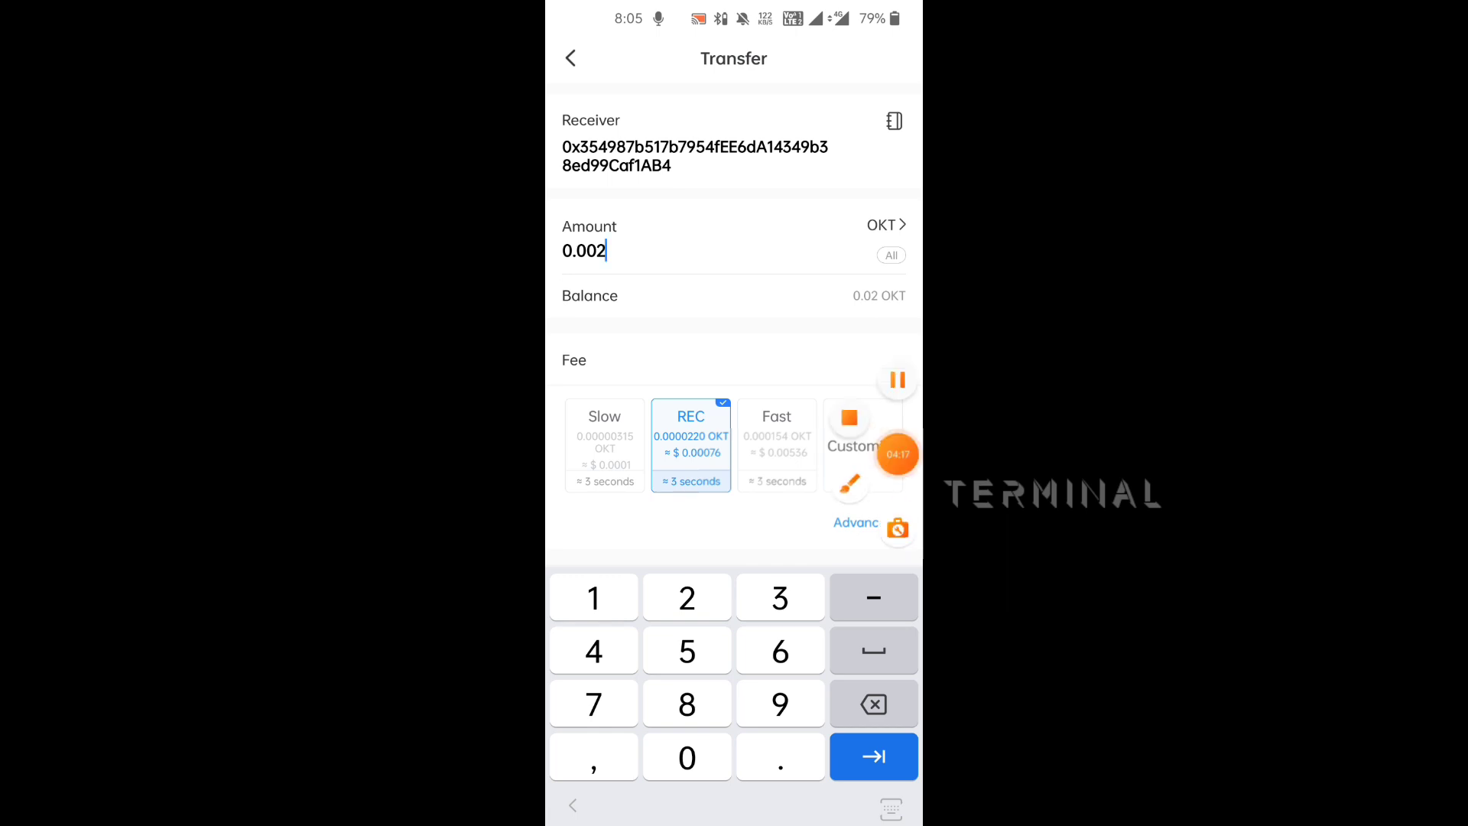
mouse_move(898, 454)
left_mouse_down()
mouse_move(805, 457)
mouse_move(859, 451)
mouse_move(897, 540)
left_mouse_up()
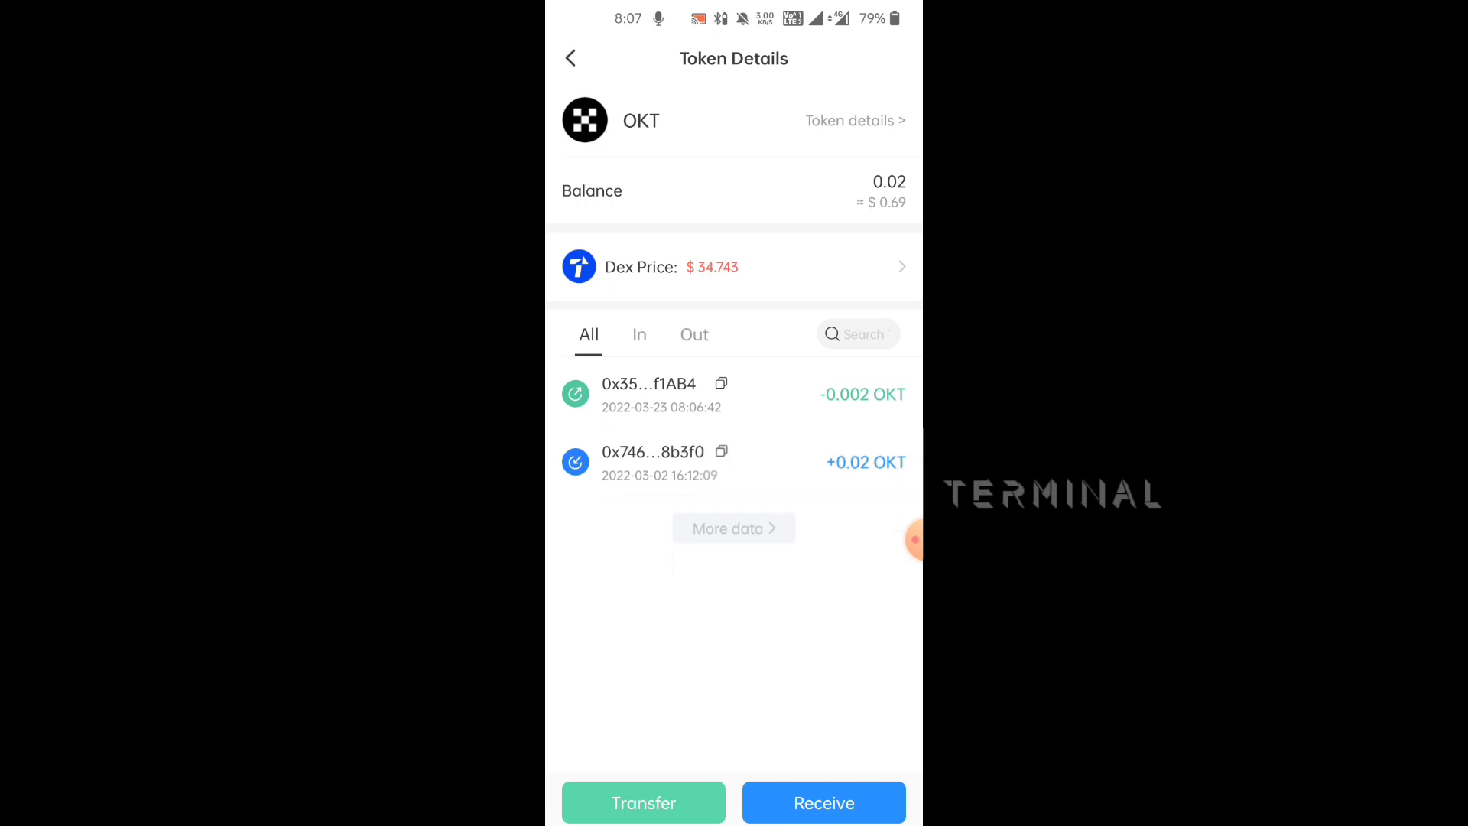
left_click_drag(734, 822, 734, 536)
Check that MetaMask in Kiwi Browser shows 0.002 OKT, then return to the home screen
left_click_drag(627, 397, 734, 397)
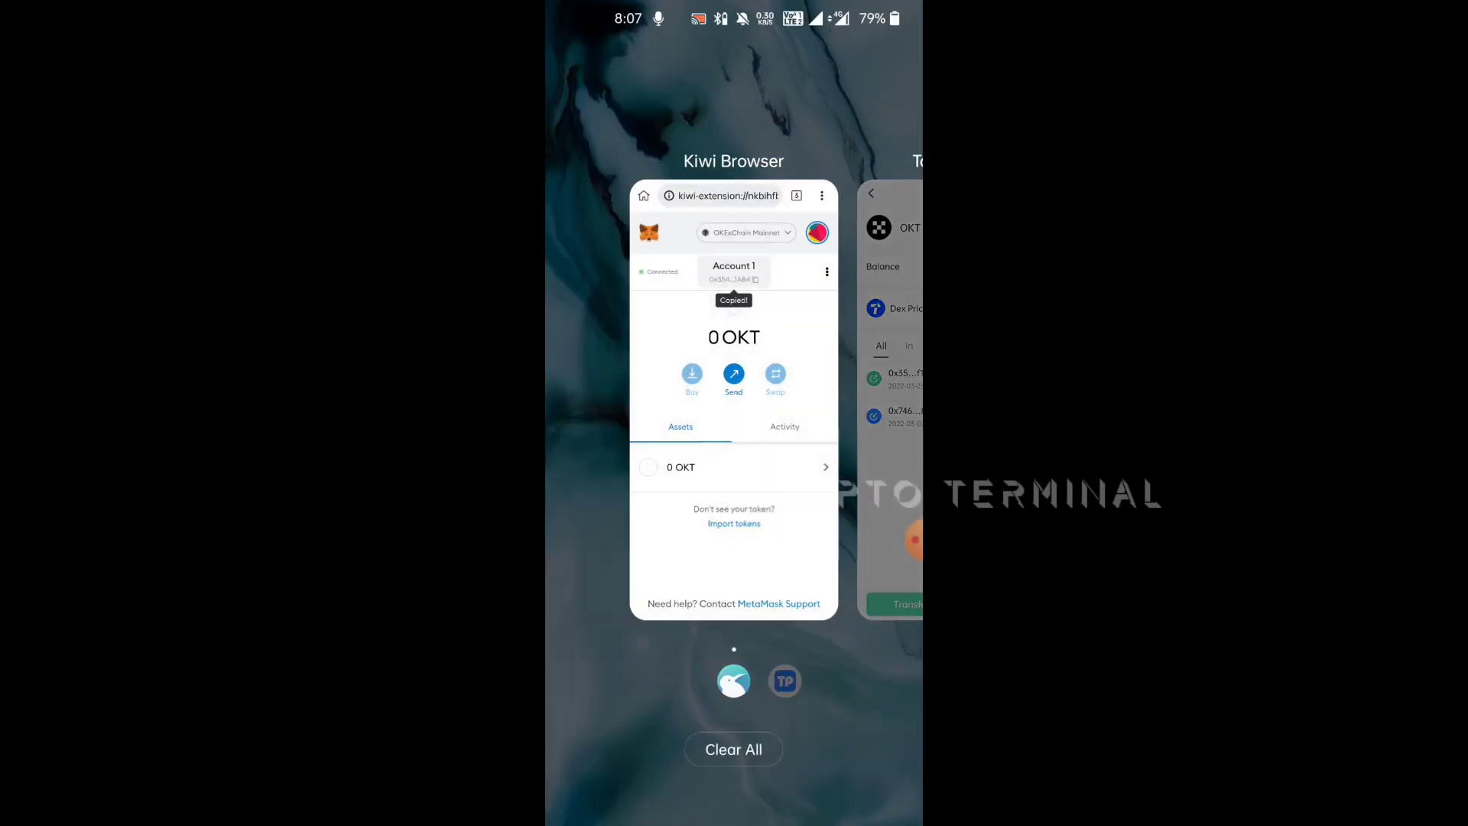
left_click(734, 421)
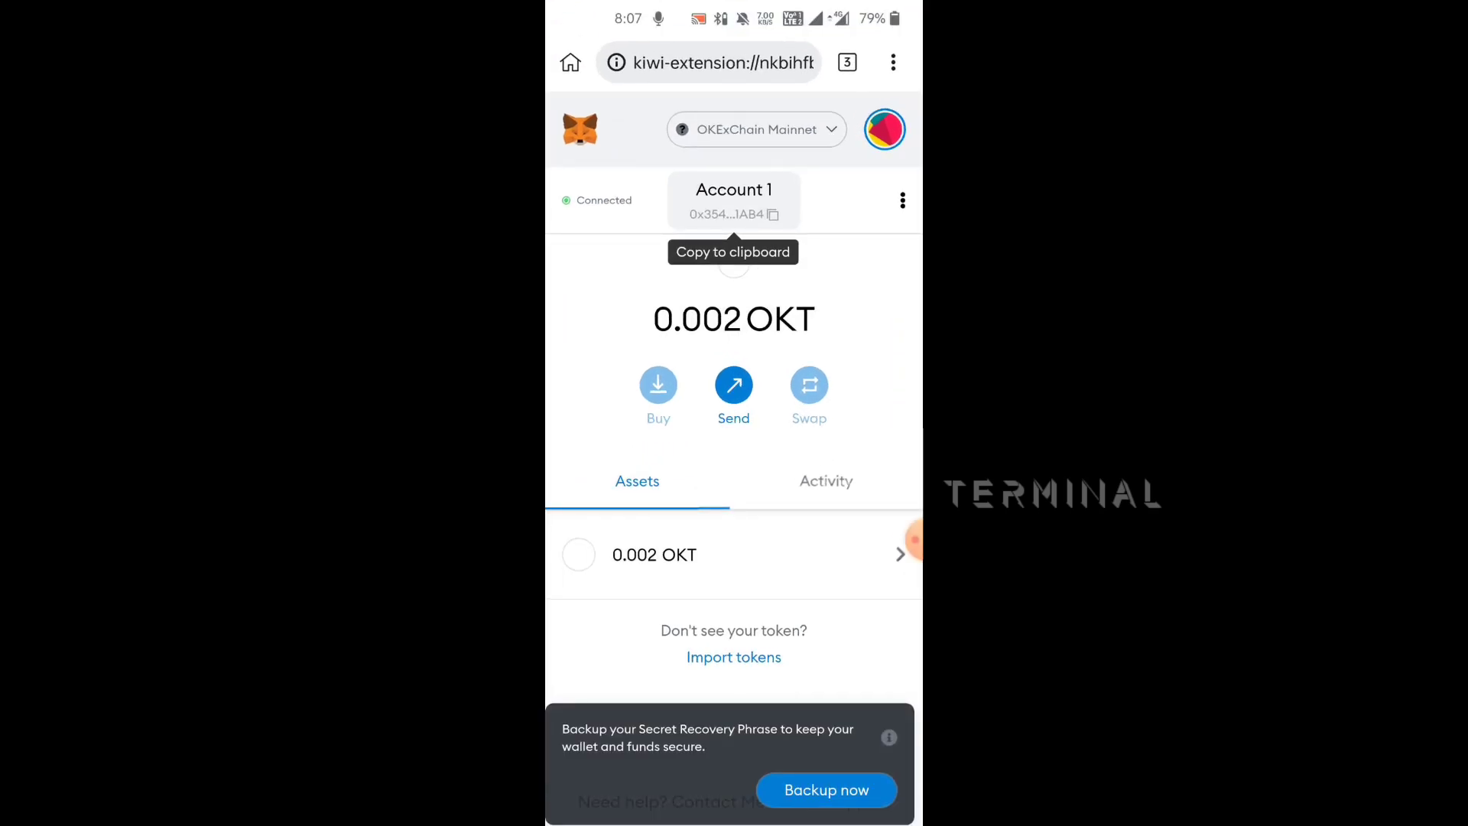
left_click_drag(734, 823, 735, 535)
mouse_move(650, 398)
left_mouse_down()
mouse_move(841, 397)
mouse_move(650, 398)
left_mouse_up()
left_click_drag(734, 822, 734, 611)
Copy the equityairdrop.uba.finance link from Telegram's Saved Messages and switch back to Kiwi Browser
left_click(593, 609)
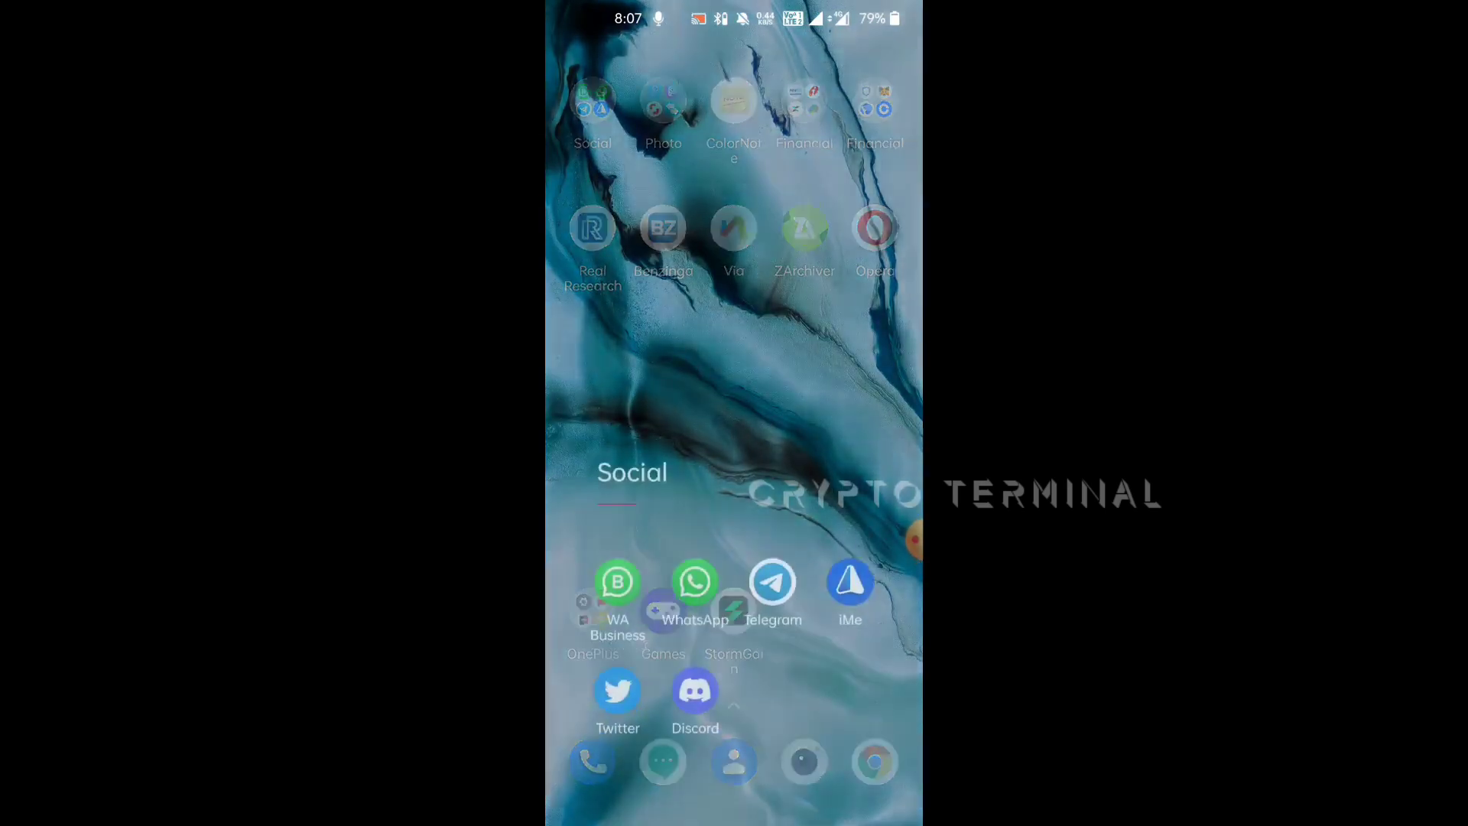
left_click(767, 575)
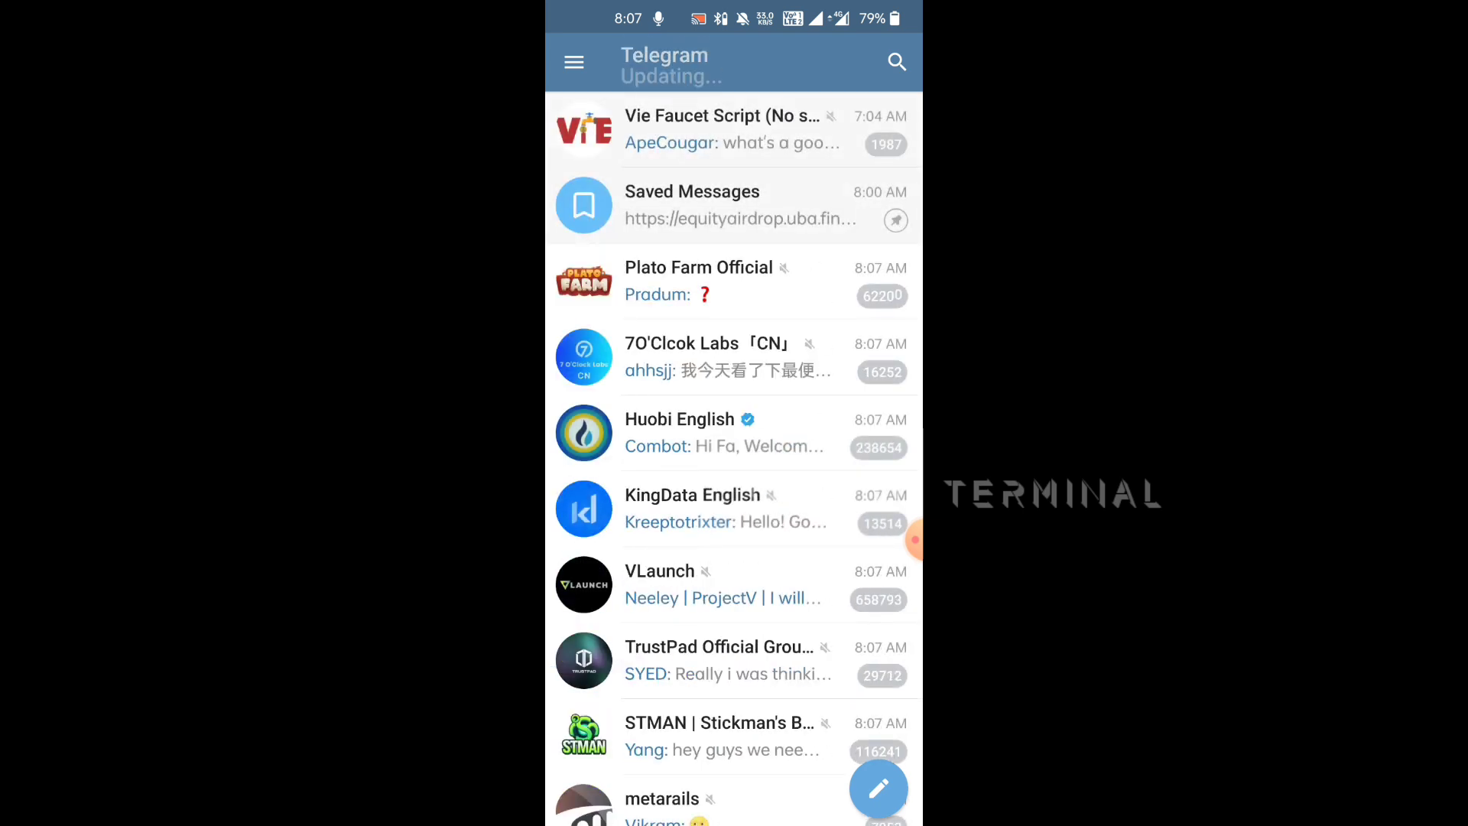
left_click(734, 205)
left_click(745, 676)
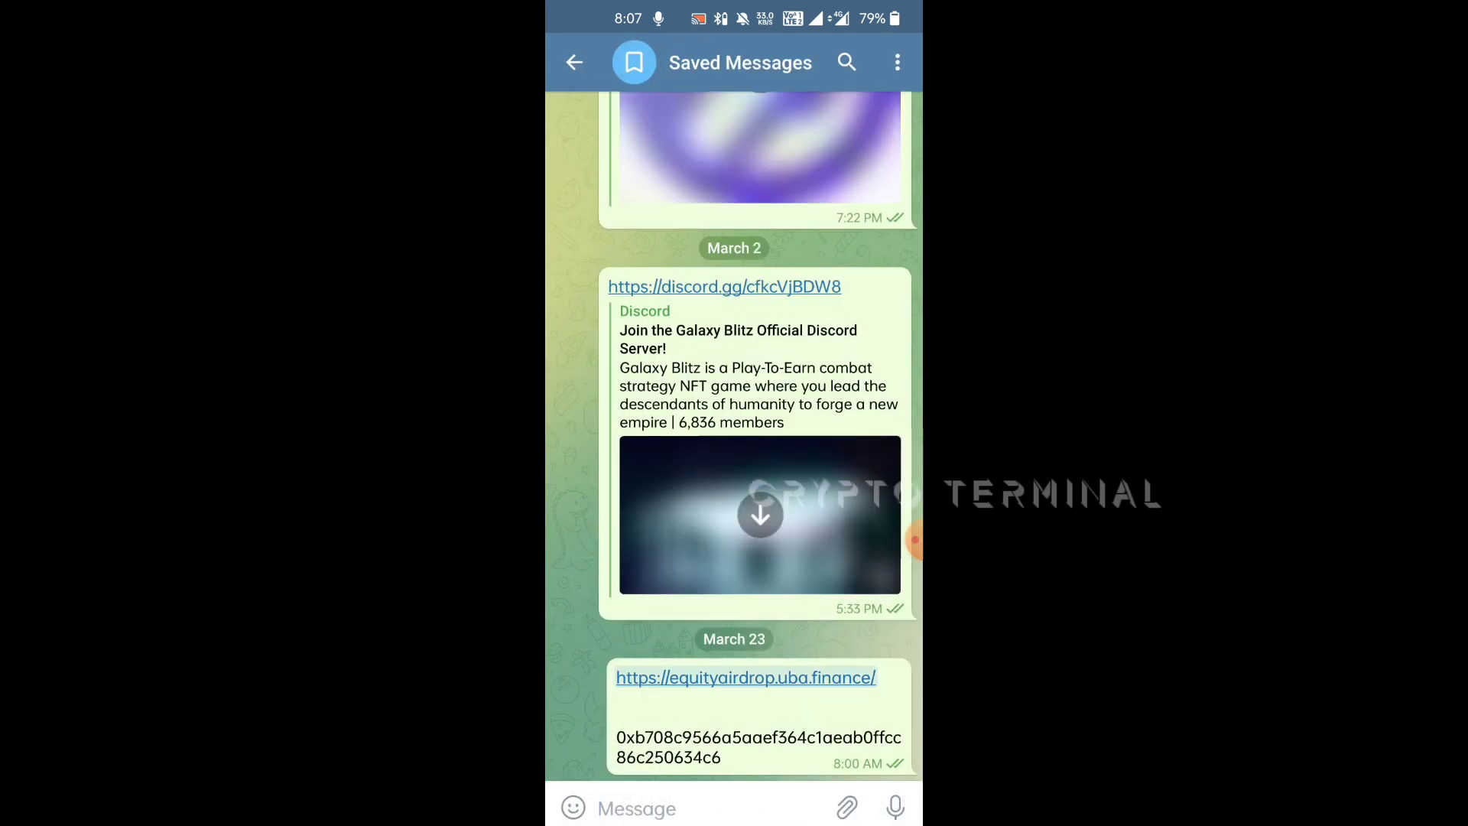
left_click(582, 799)
left_click_drag(734, 822, 734, 535)
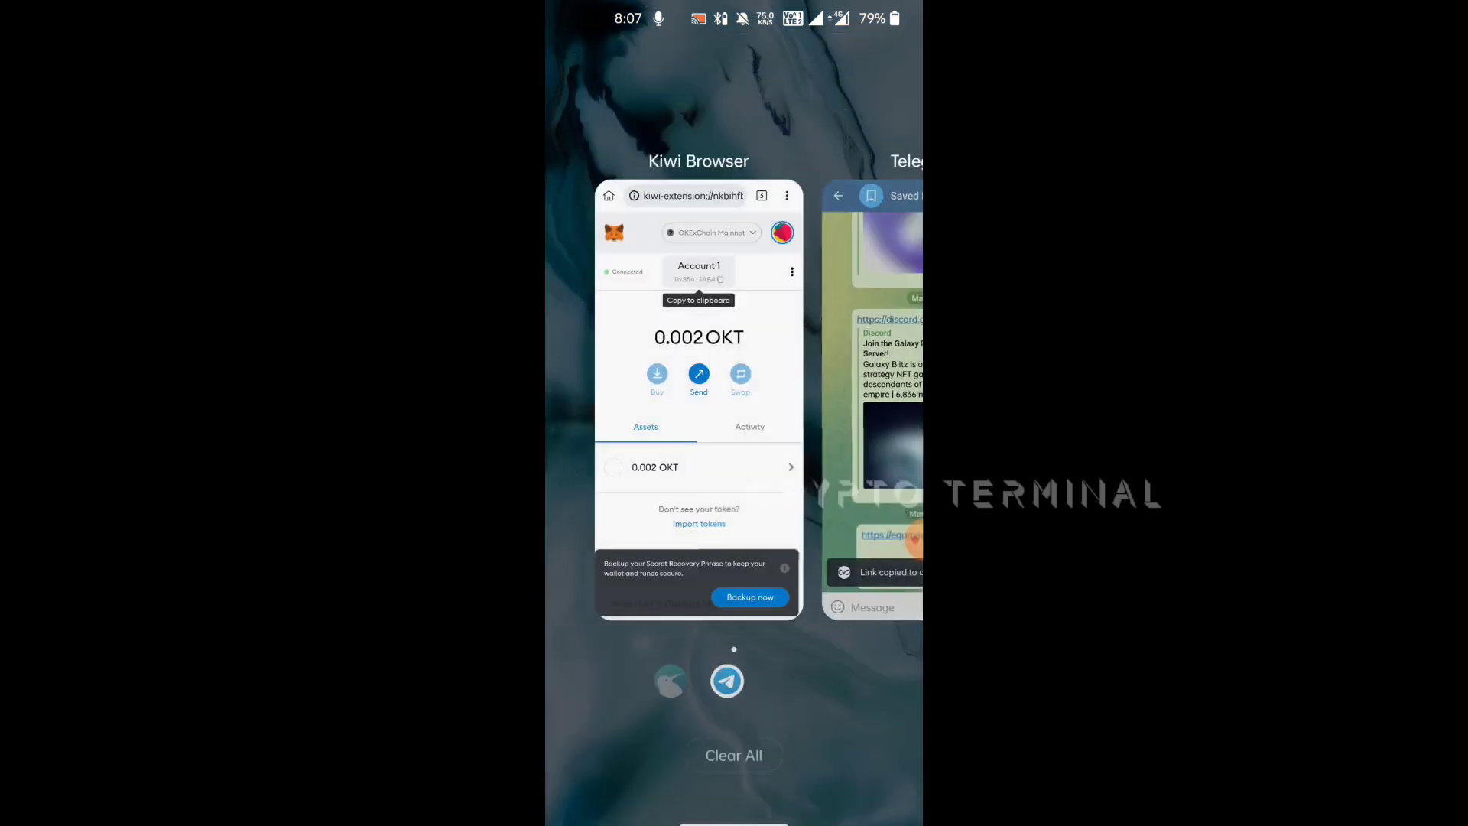
left_click(677, 398)
Load the pasted equityairdrop.uba.finance link in the OKExChain MetaMask tab and reload it
left_click(847, 62)
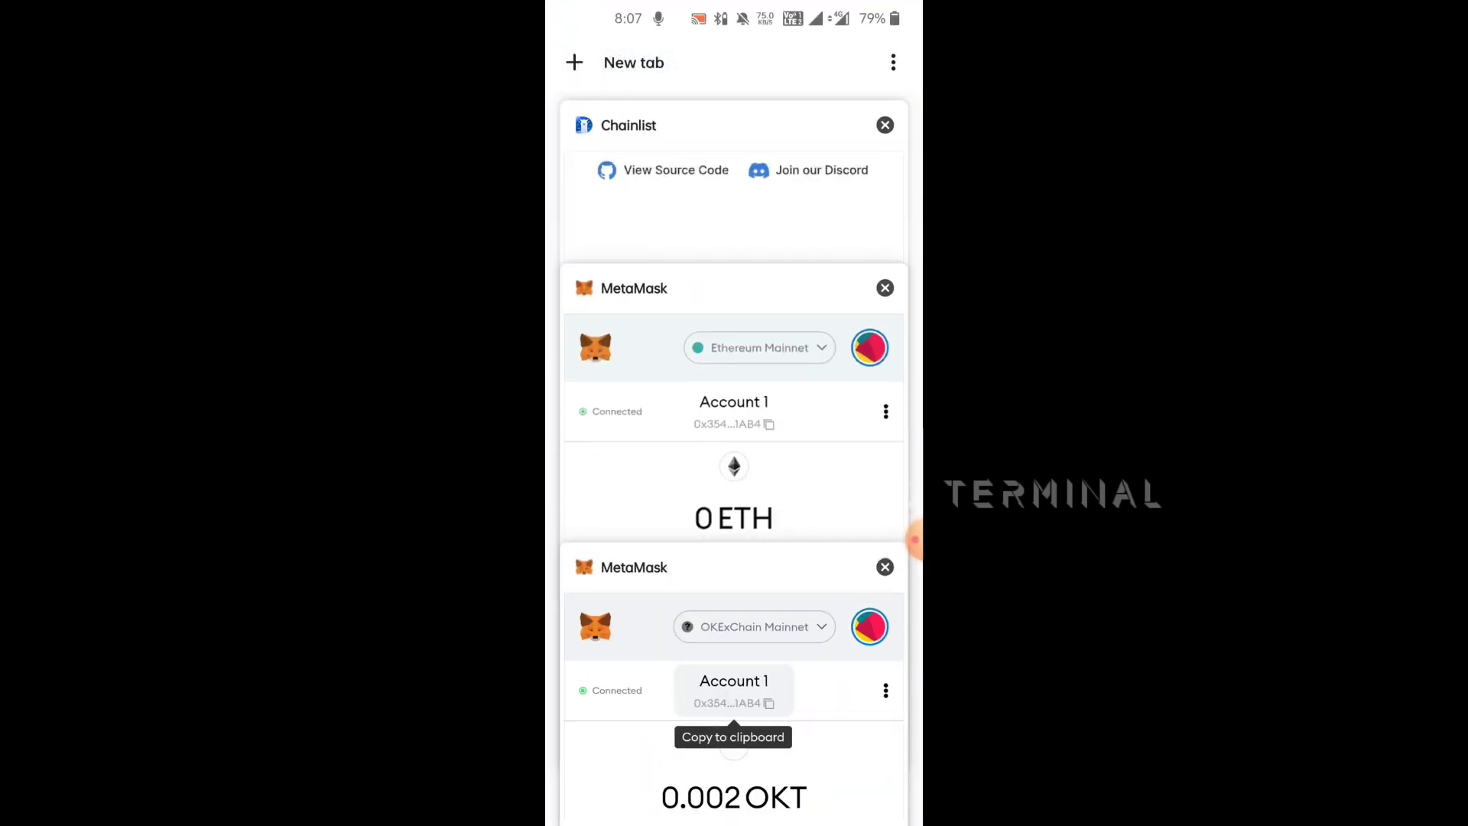
left_click(734, 475)
left_click(753, 60)
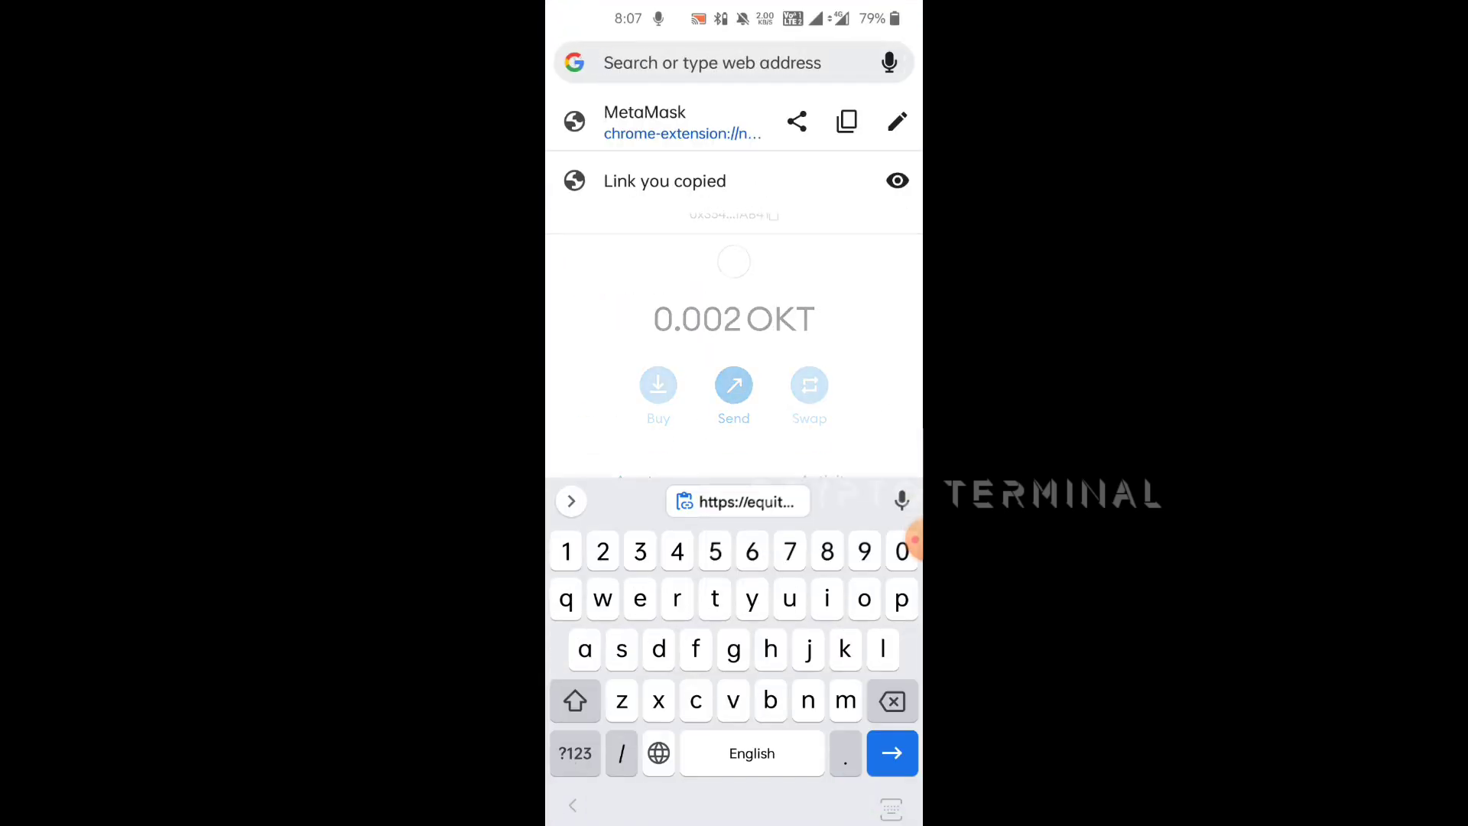
left_click(738, 501)
left_click(892, 753)
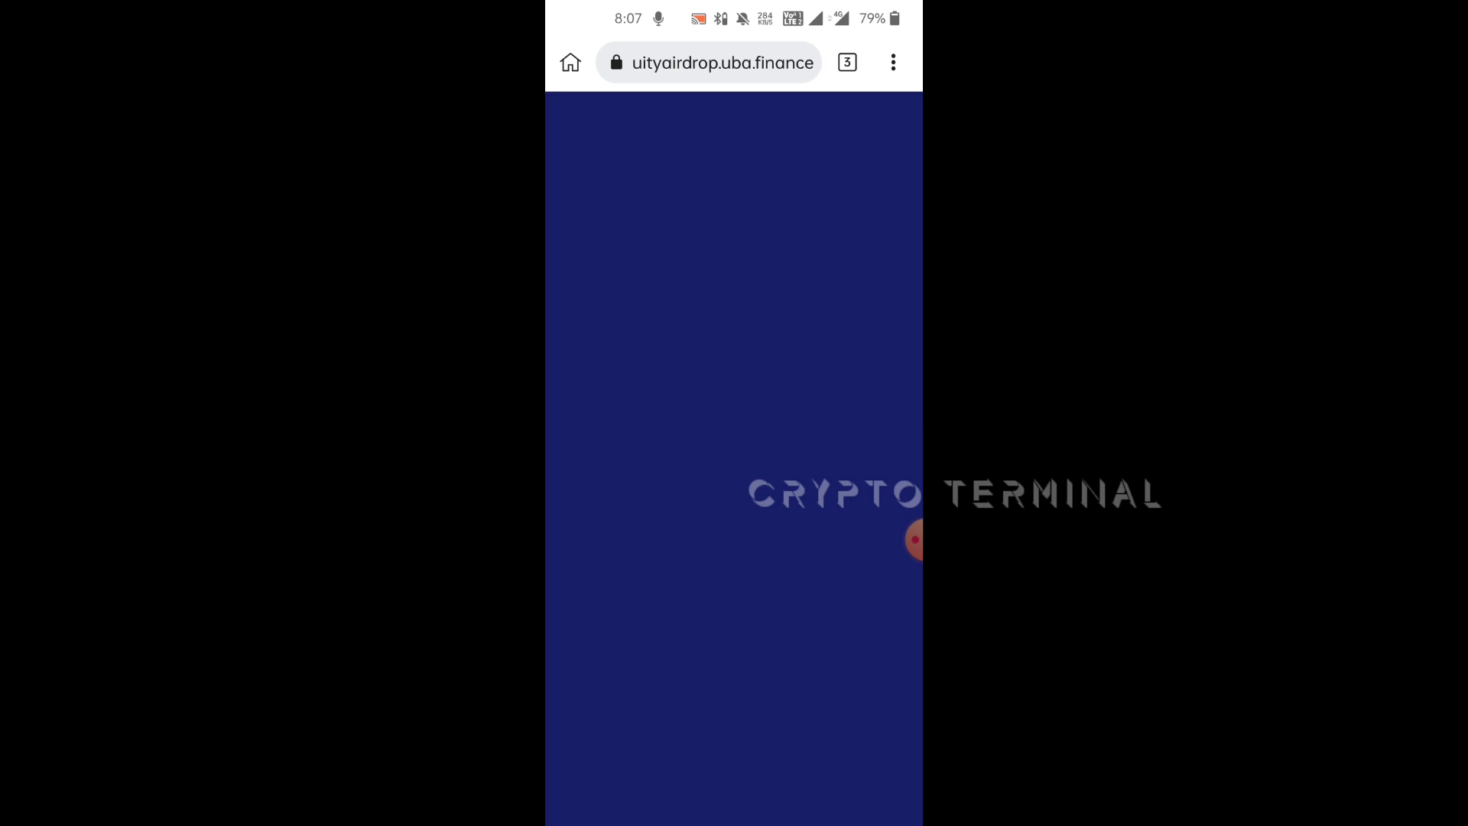
left_click_drag(734, 229, 734, 459)
left_click_drag(735, 229, 734, 458)
Connect MetaMask Account 1 to the airdrop site and switch to the EQUITY Airdrop tab
left_click(893, 62)
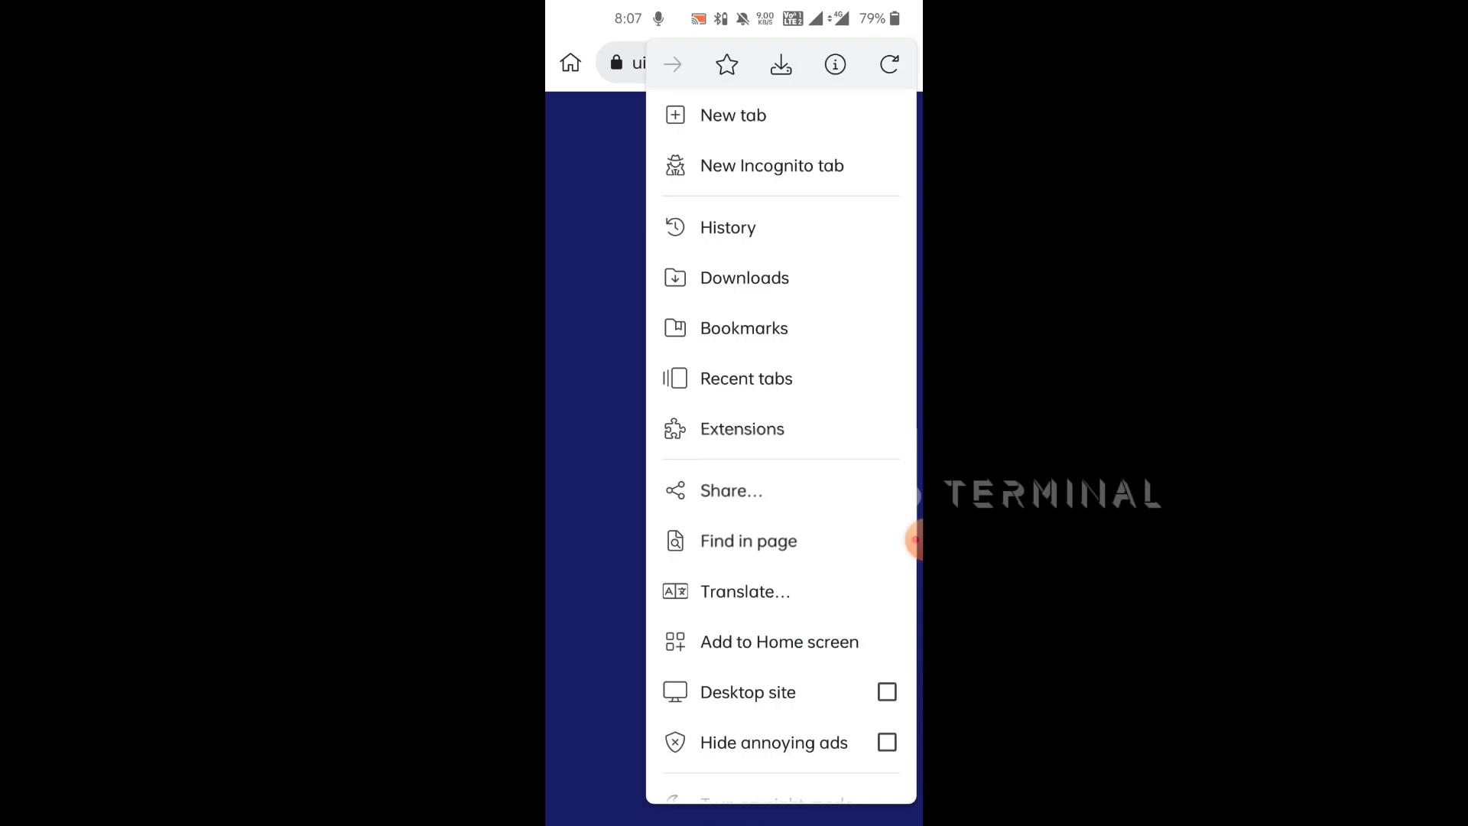
left_click_drag(803, 611, 803, 333)
left_click(780, 777)
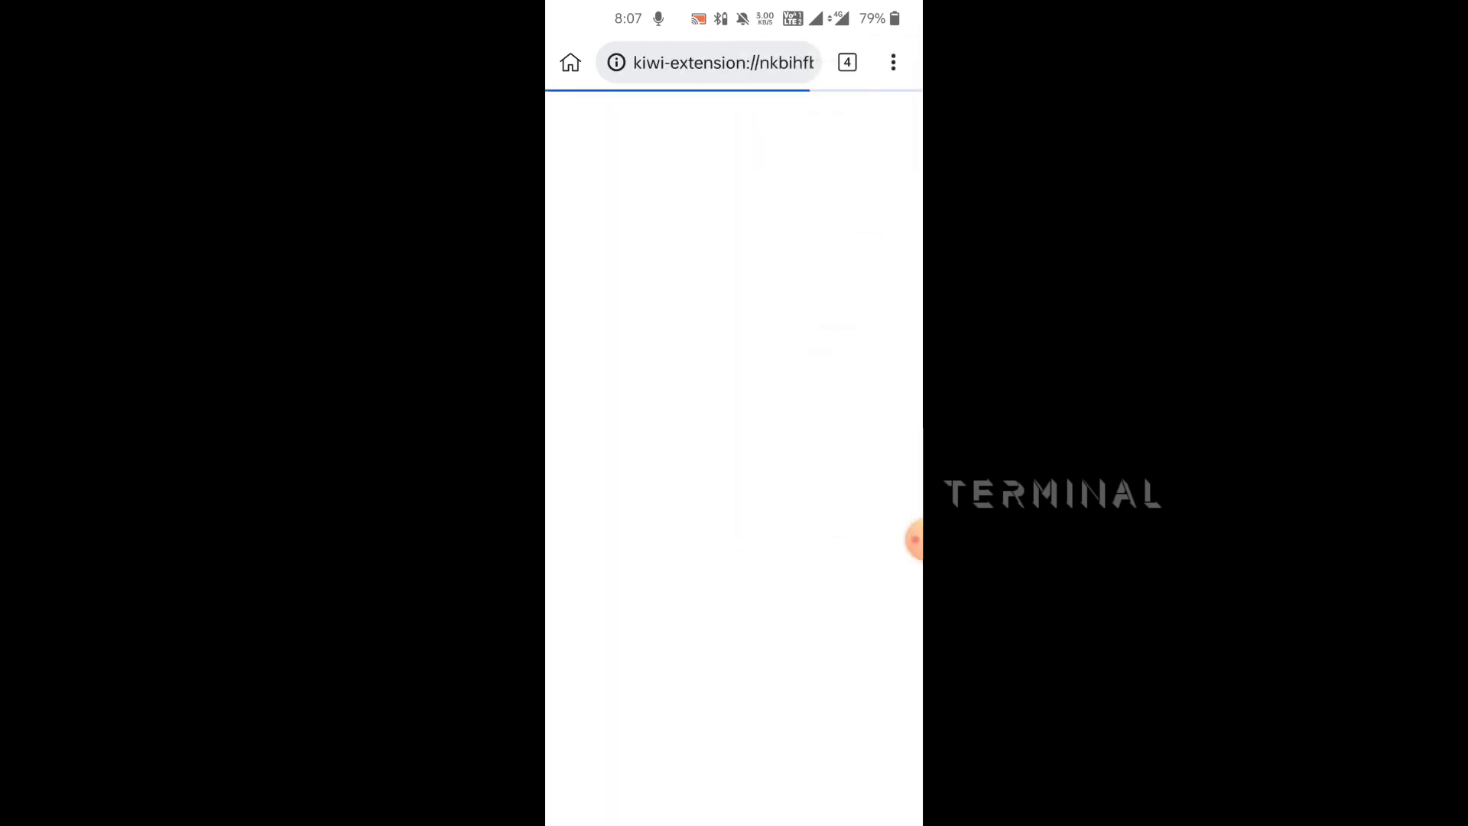
left_click(840, 791)
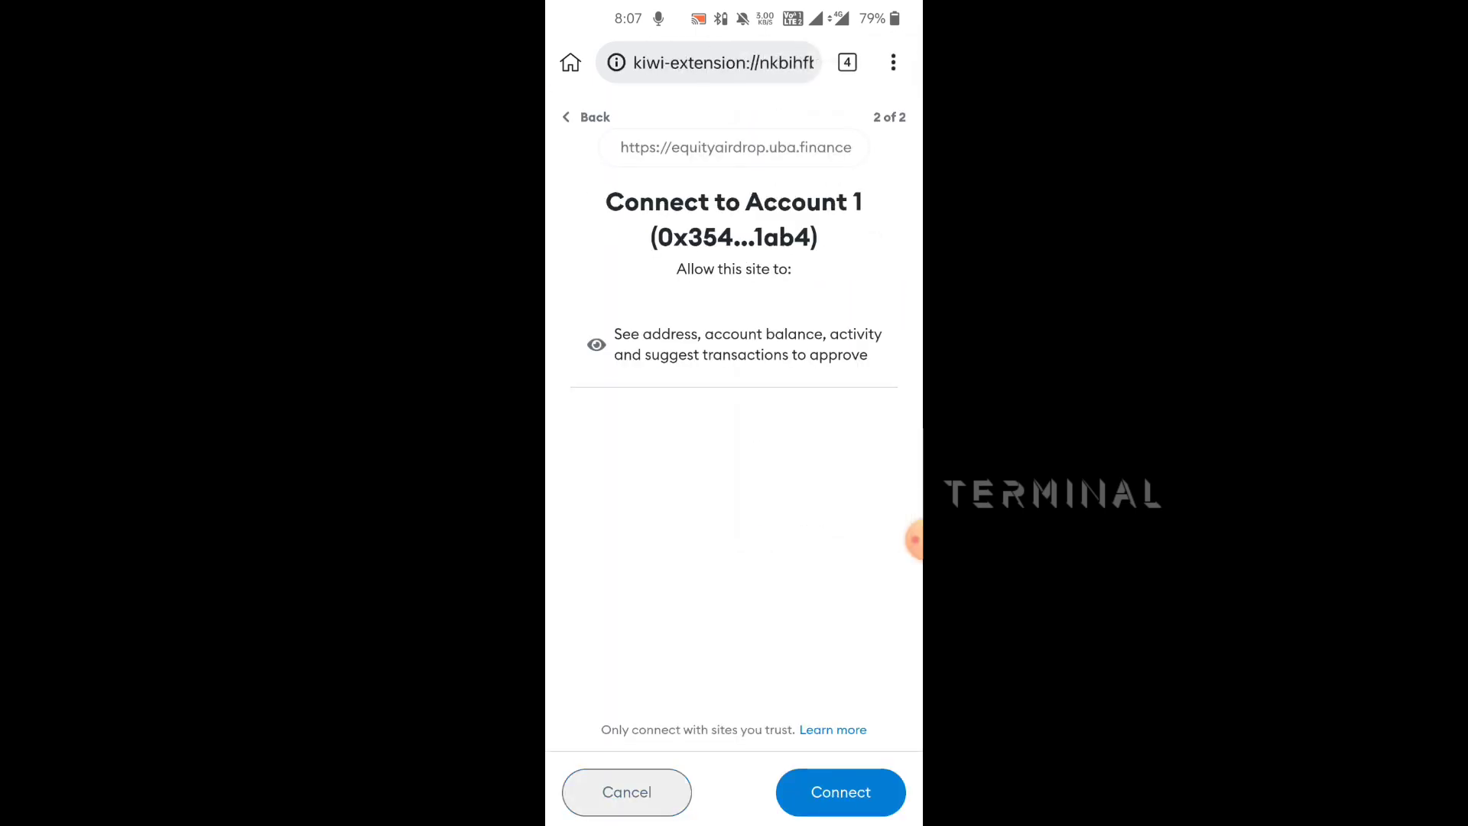
left_click(840, 792)
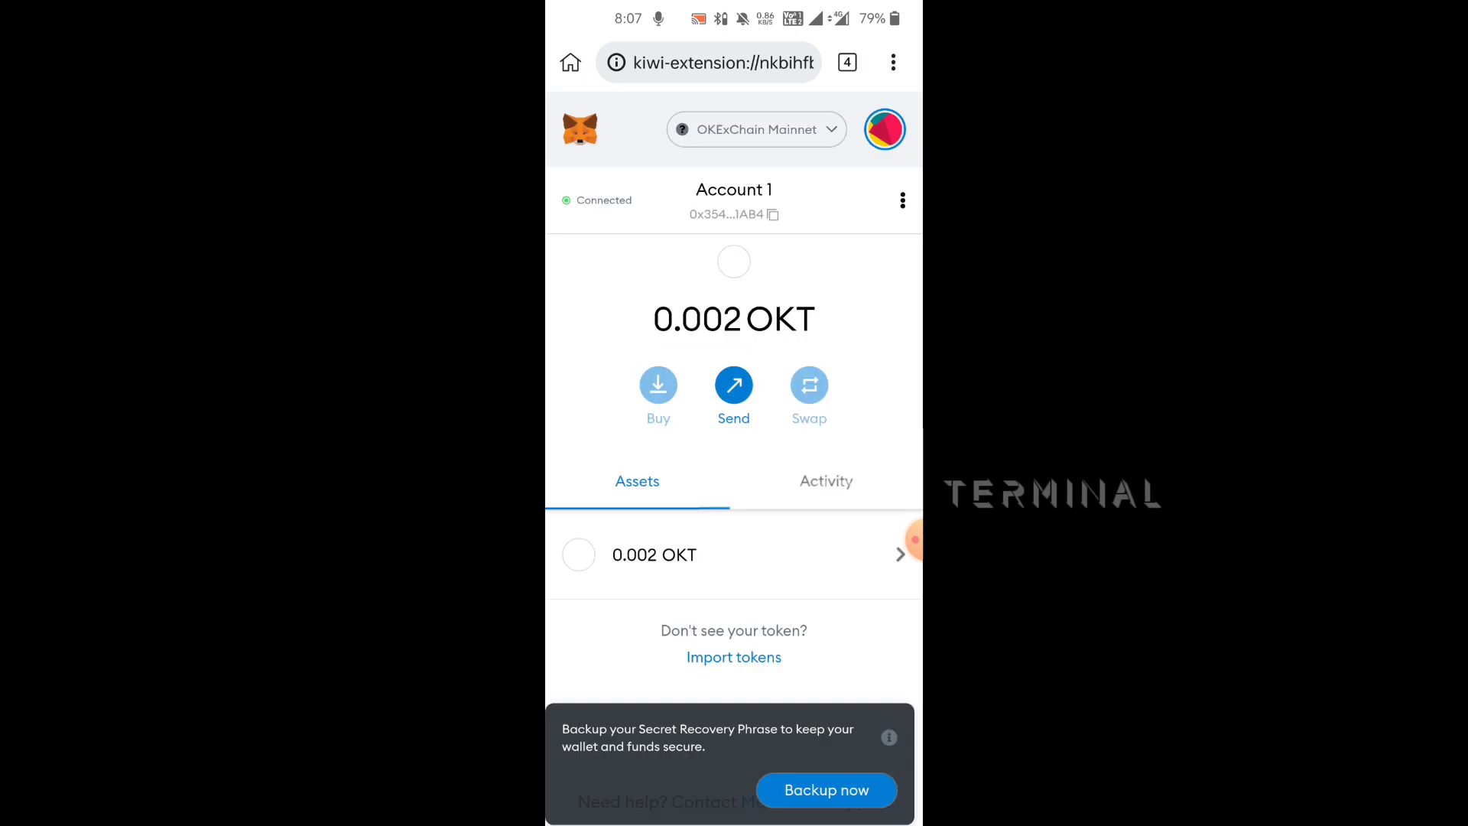
left_click(847, 62)
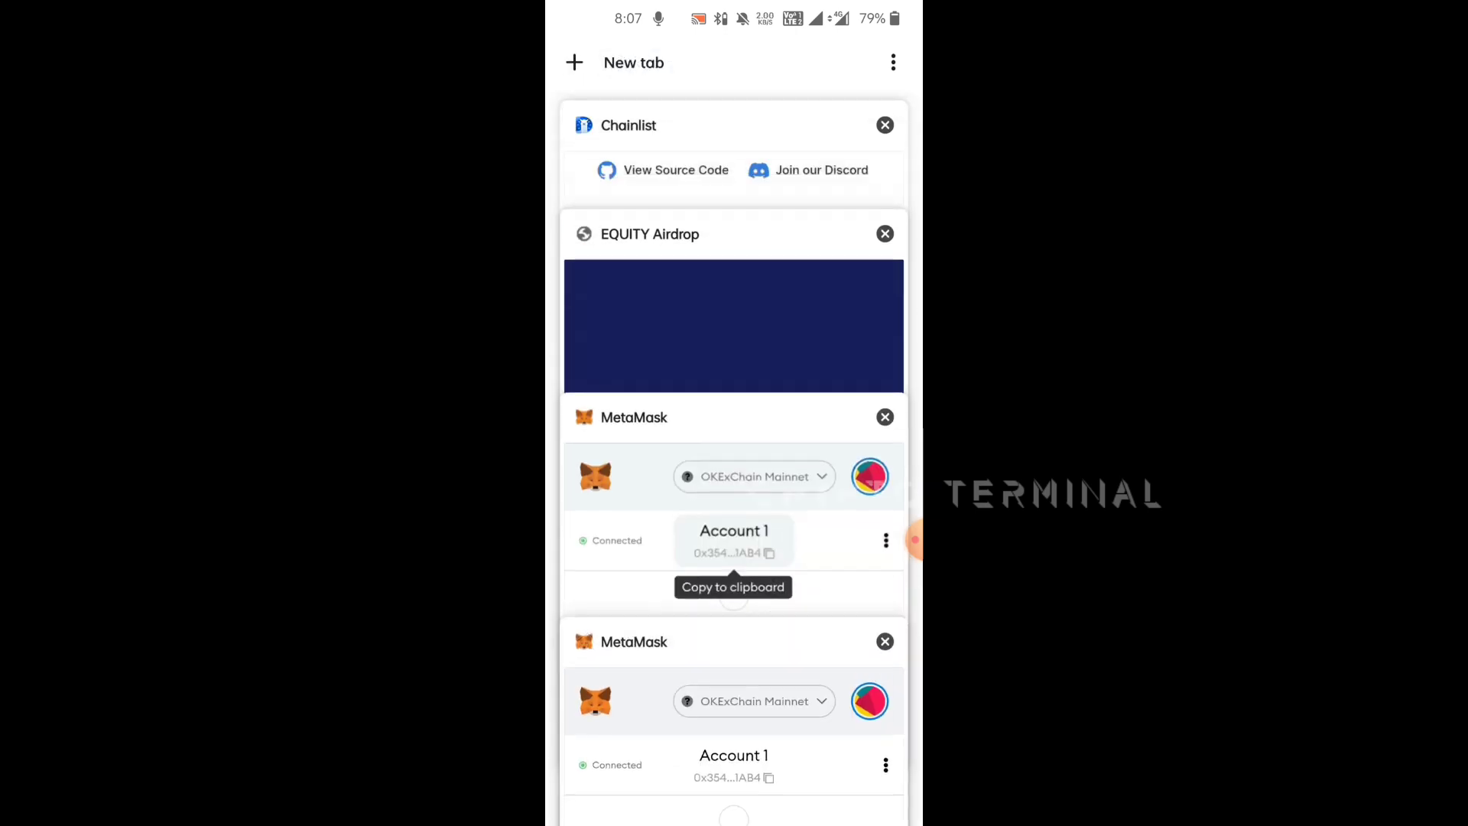
scroll(734, 459, "down", 2)
left_click(734, 191)
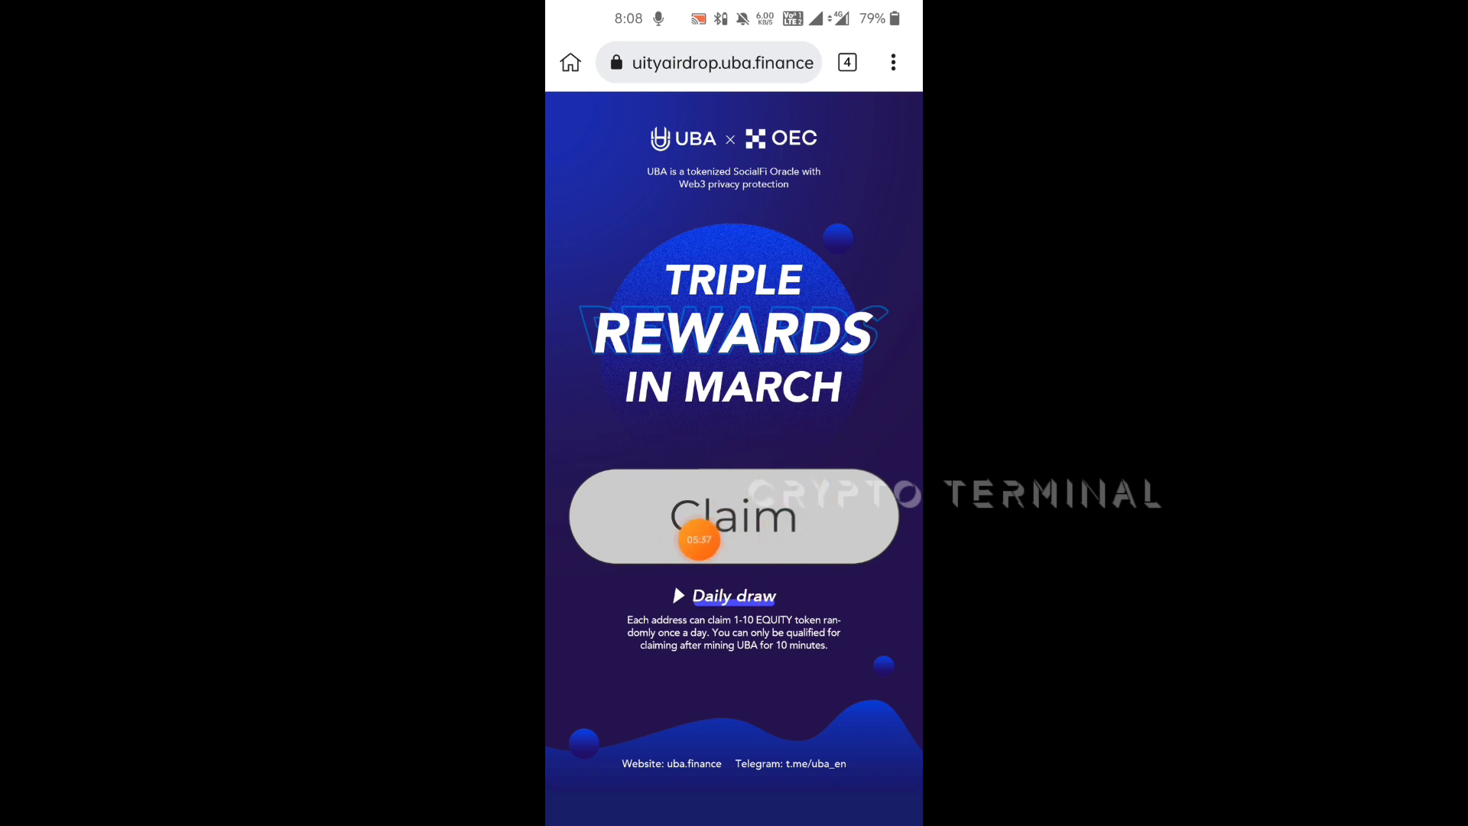
Claim the daily EQUITY airdrop on OEC; a toast asks for a Polygon or OEC wallet
mouse_move(699, 539)
left_mouse_down()
mouse_move(897, 416)
mouse_move(892, 449)
mouse_move(760, 632)
mouse_move(840, 619)
mouse_move(892, 544)
mouse_move(871, 593)
mouse_move(823, 642)
mouse_move(836, 489)
mouse_move(898, 455)
left_mouse_up()
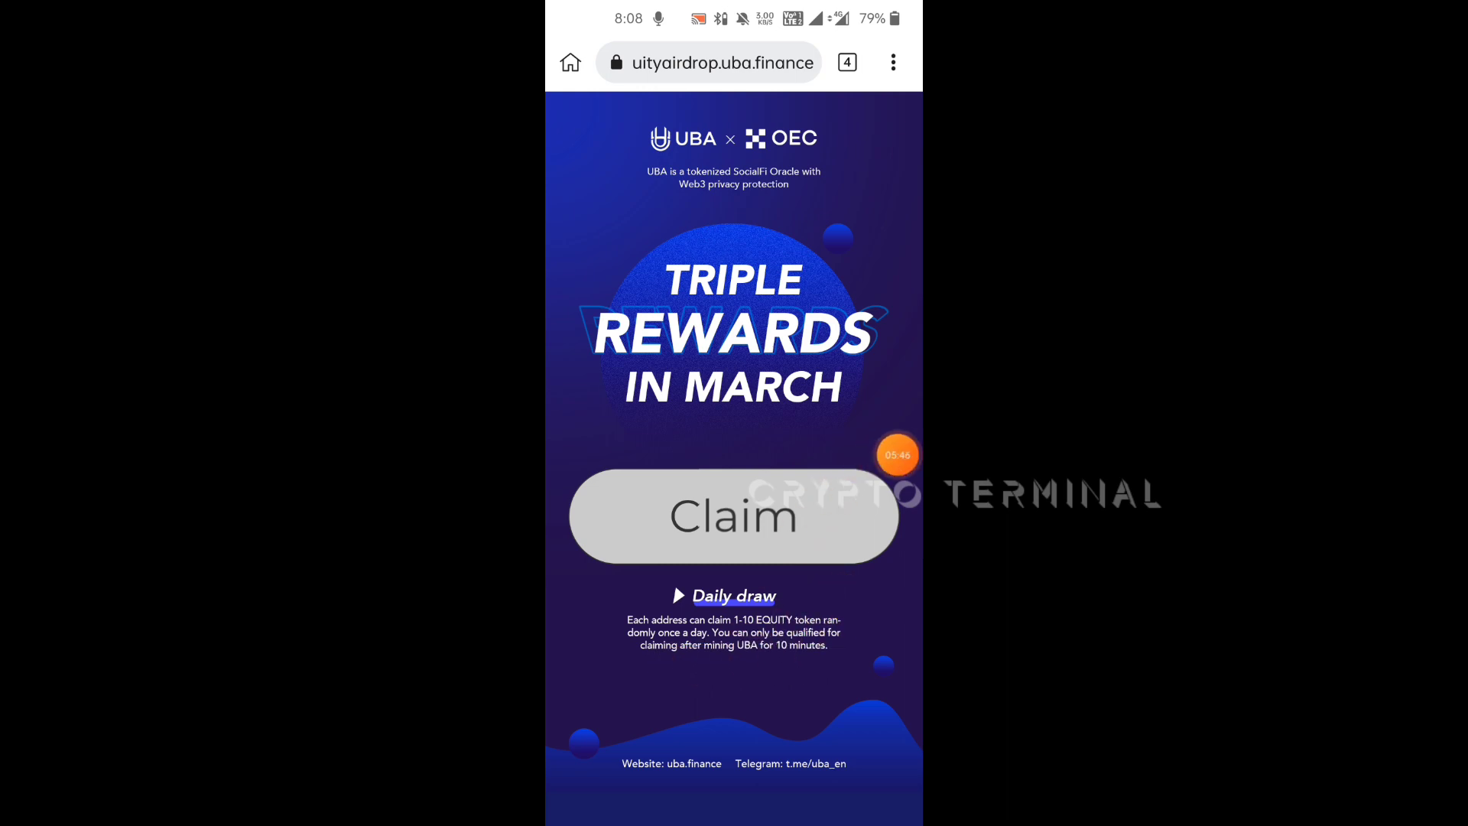
left_click(734, 516)
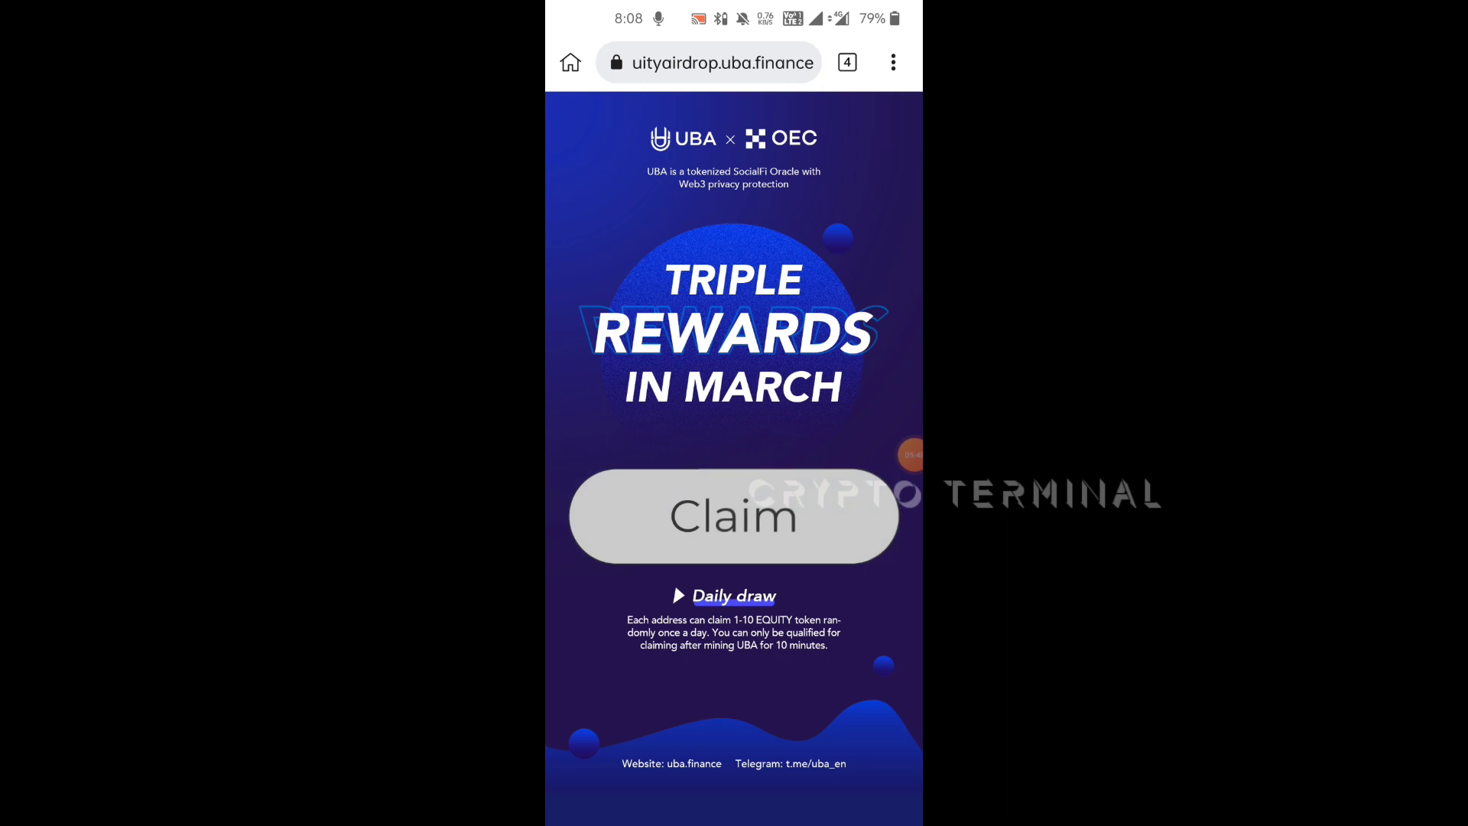
left_click(893, 62)
scroll(780, 459, "down", 4)
left_click(754, 777)
Switch MetaMask's network to Polygon Mainnet, showing 0 MATIC
left_click(732, 135)
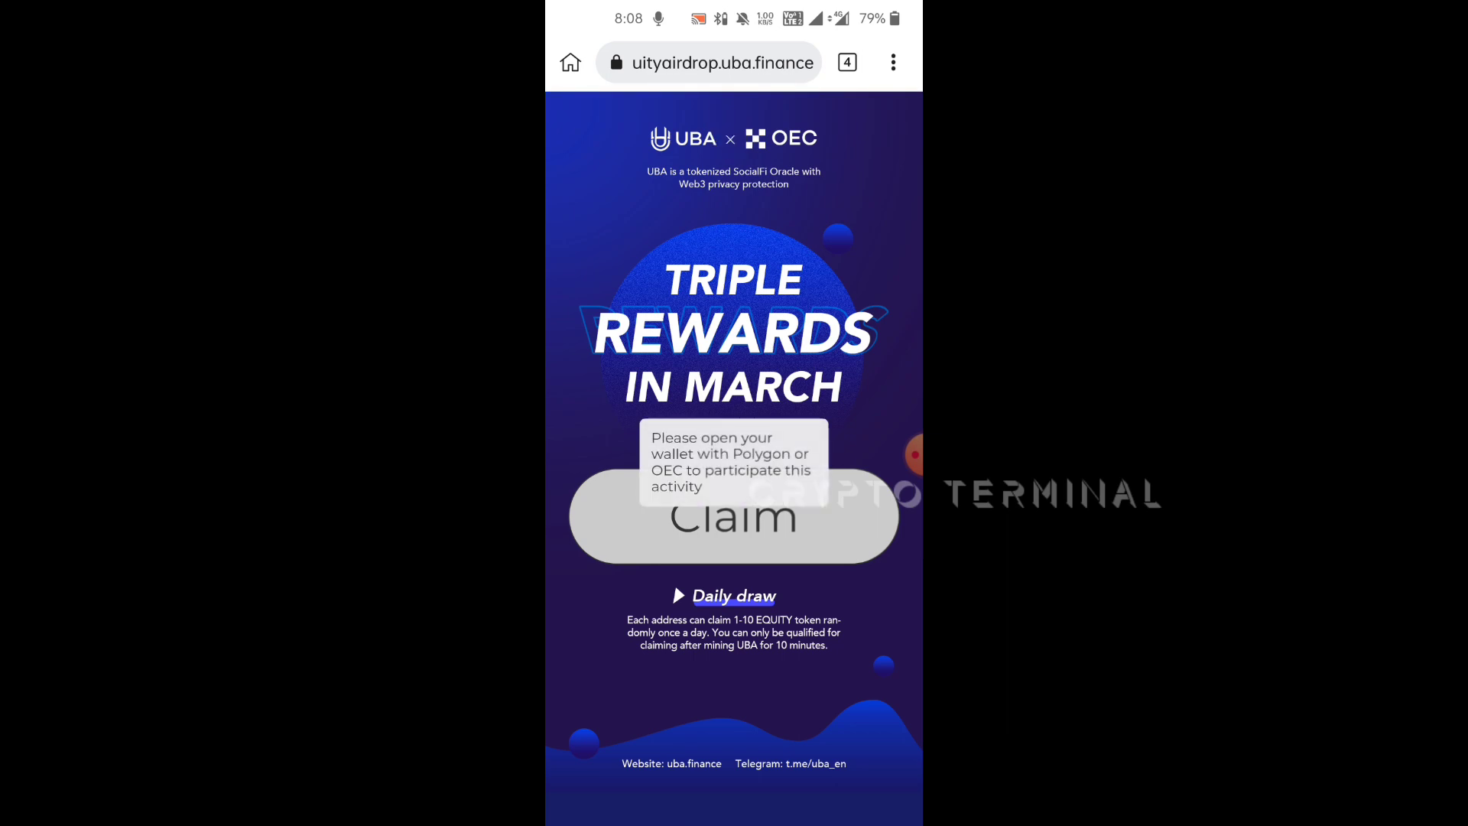
left_click(915, 454)
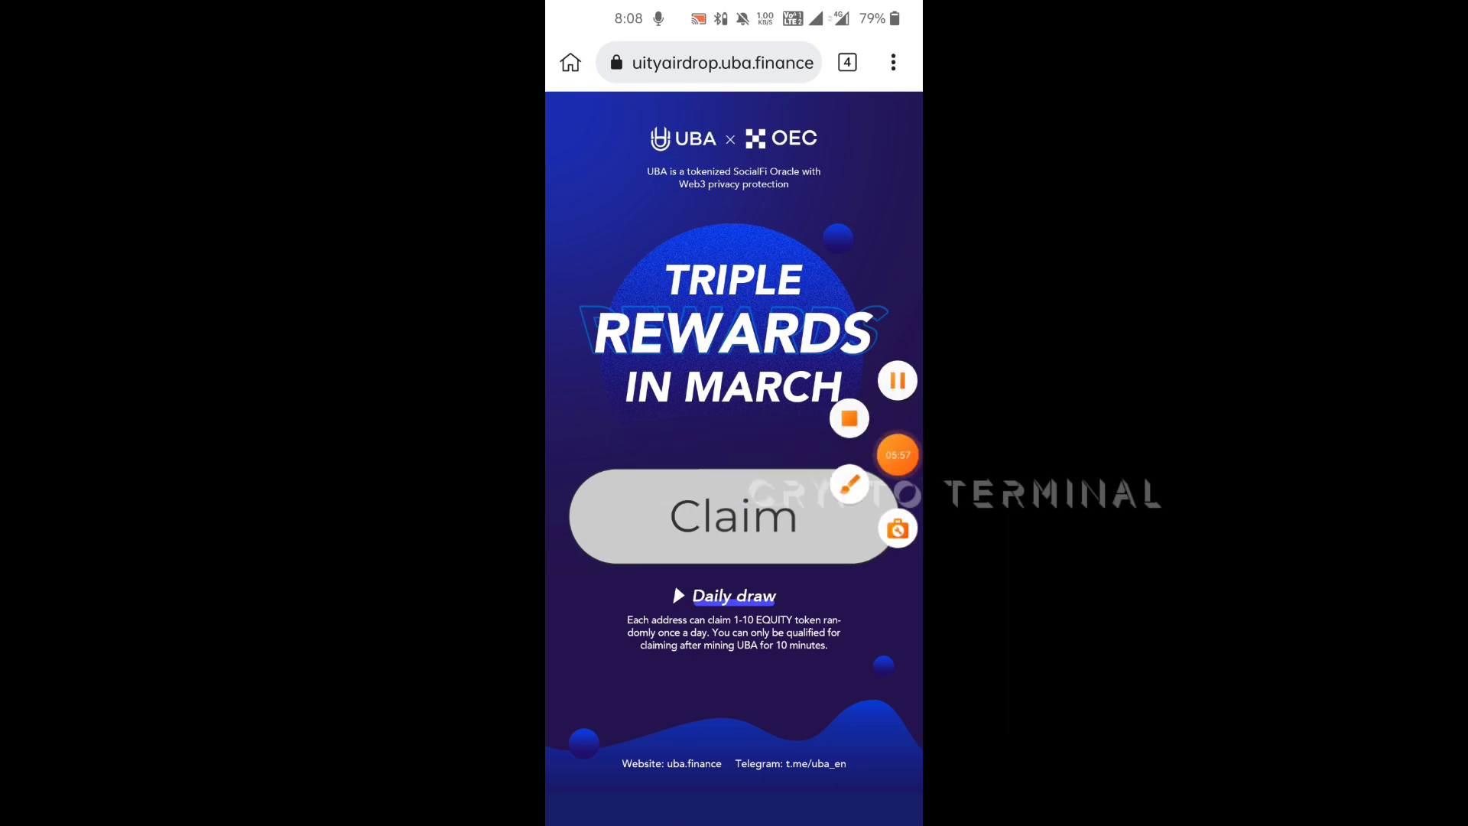
left_click(893, 383)
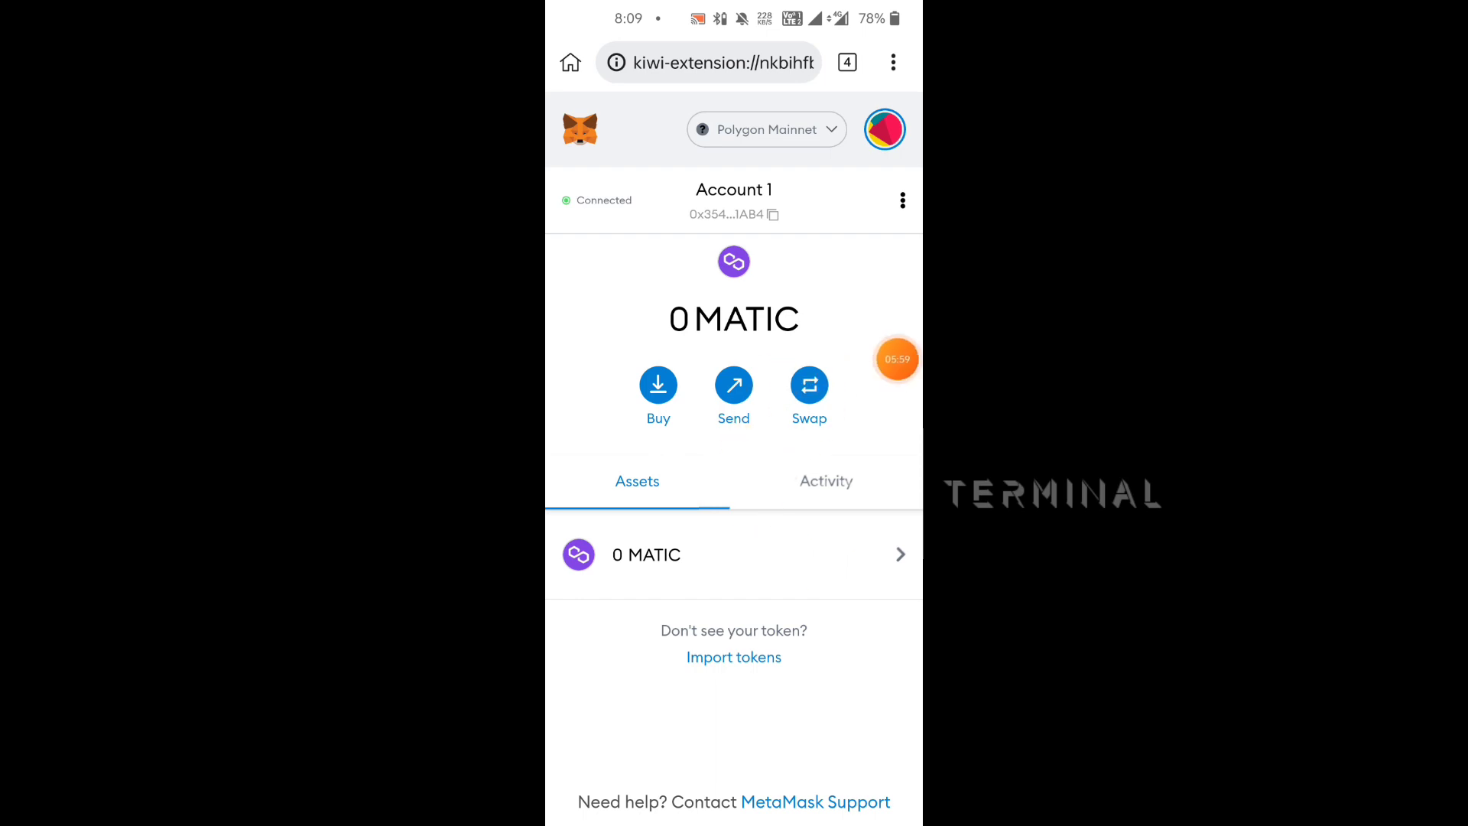
Claim the EQUITY airdrop on Polygon from the EQUITY Airdrop tab; today's quota is full
left_click(847, 62)
left_click(733, 344)
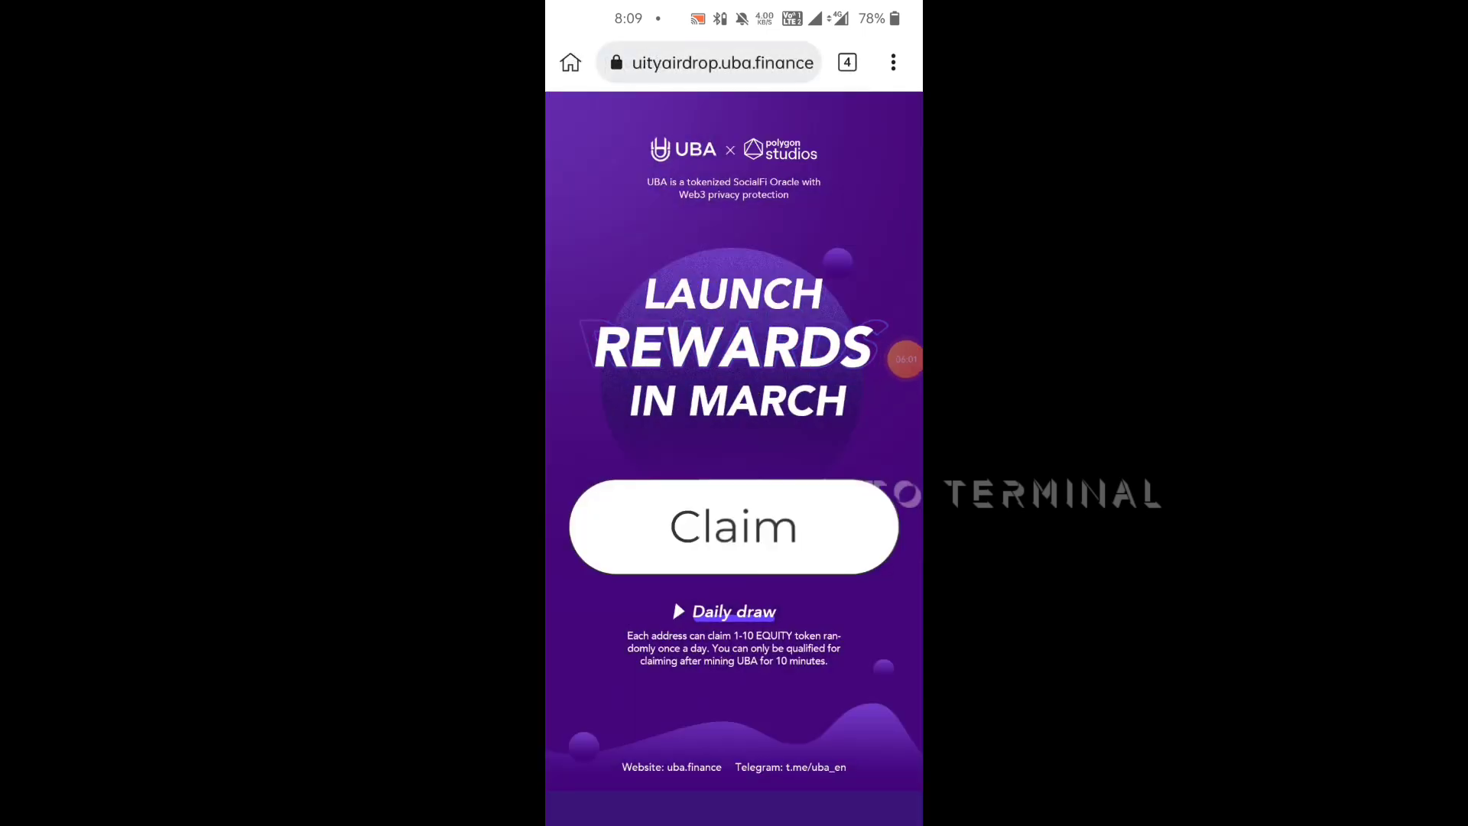
left_click(732, 527)
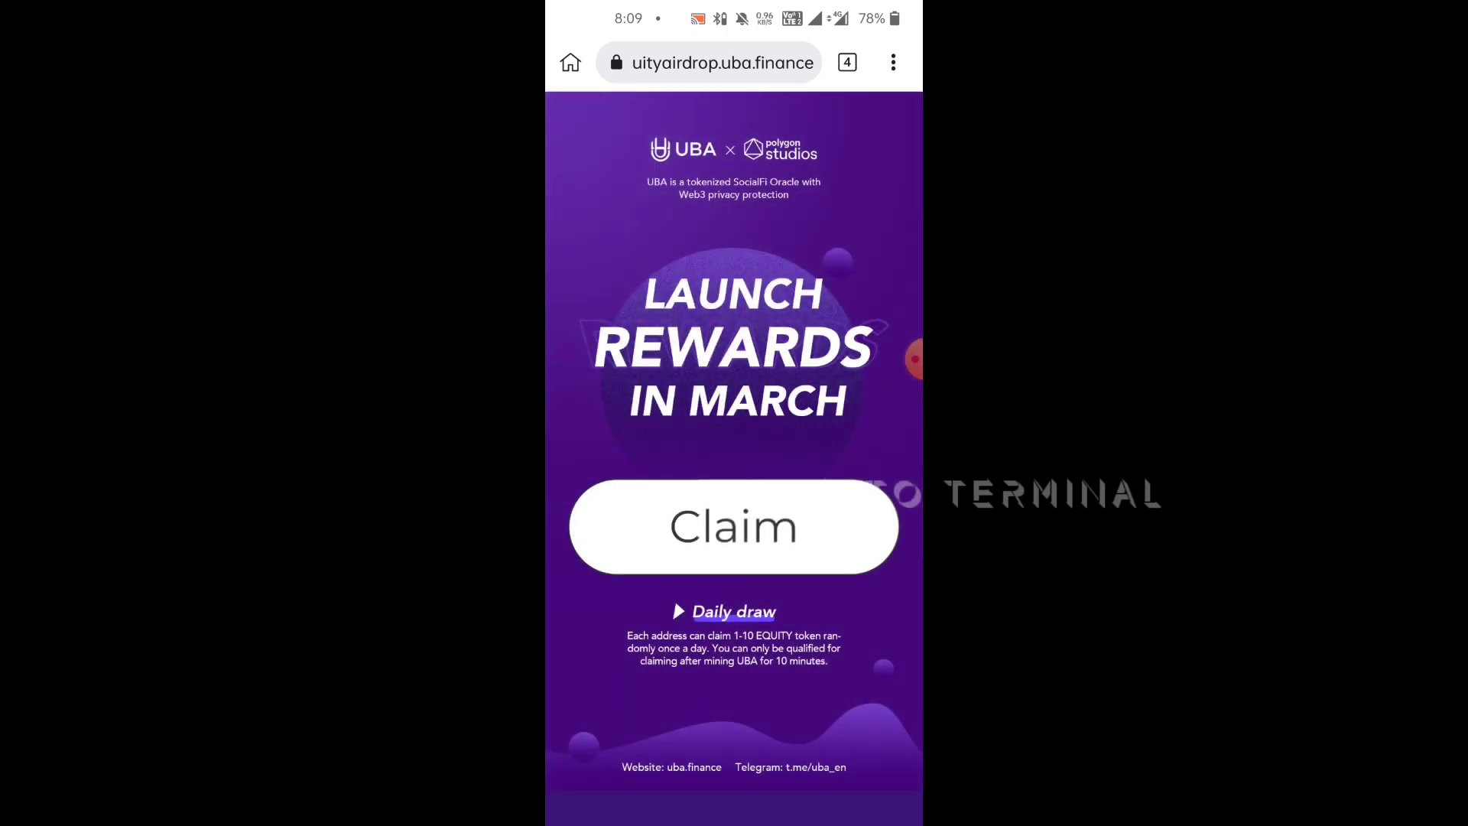
mouse_move(916, 359)
left_mouse_down()
mouse_move(780, 481)
mouse_move(897, 451)
left_mouse_up()
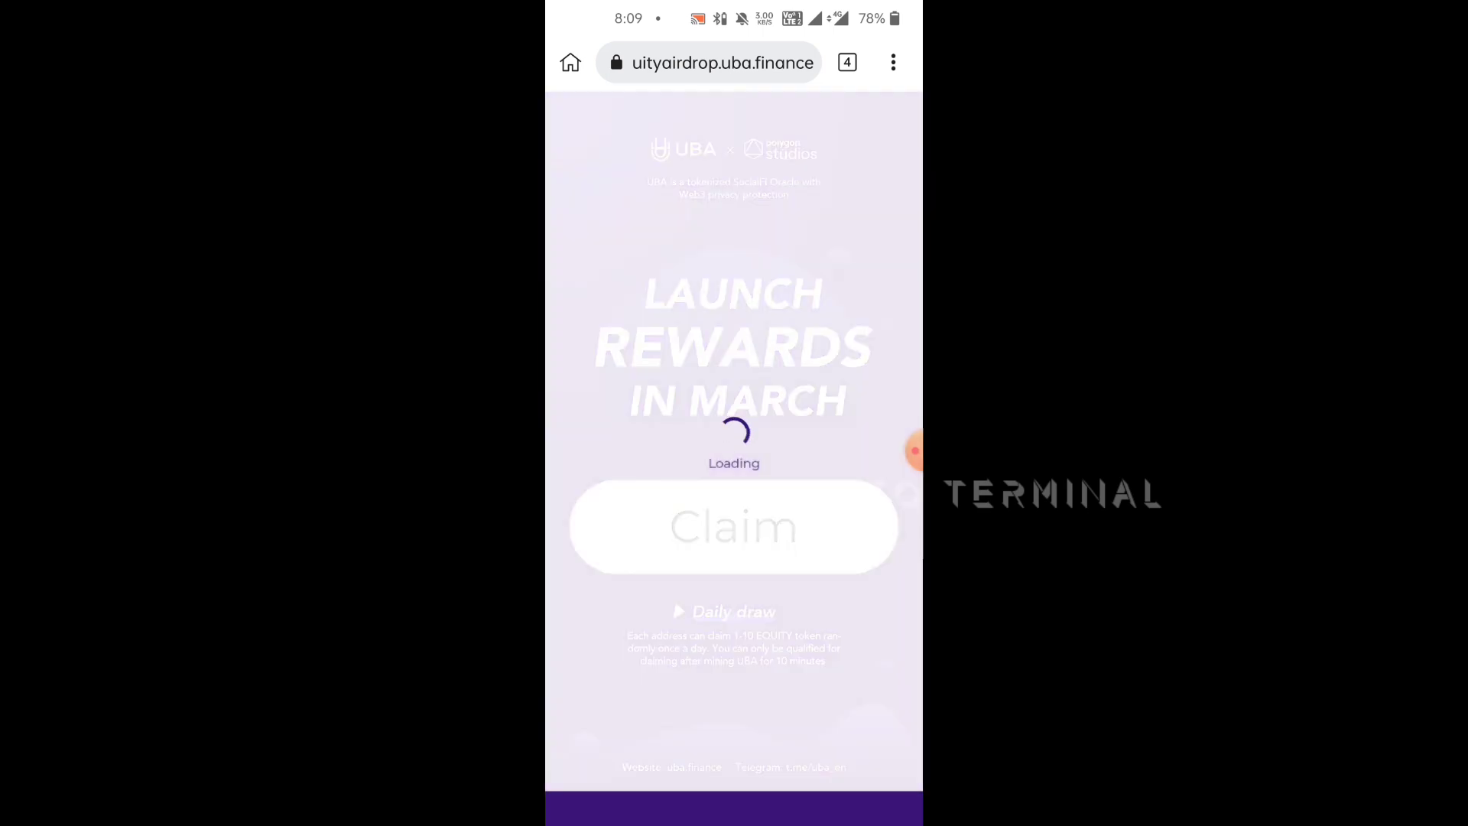
scroll(785, 444, "down", 3)
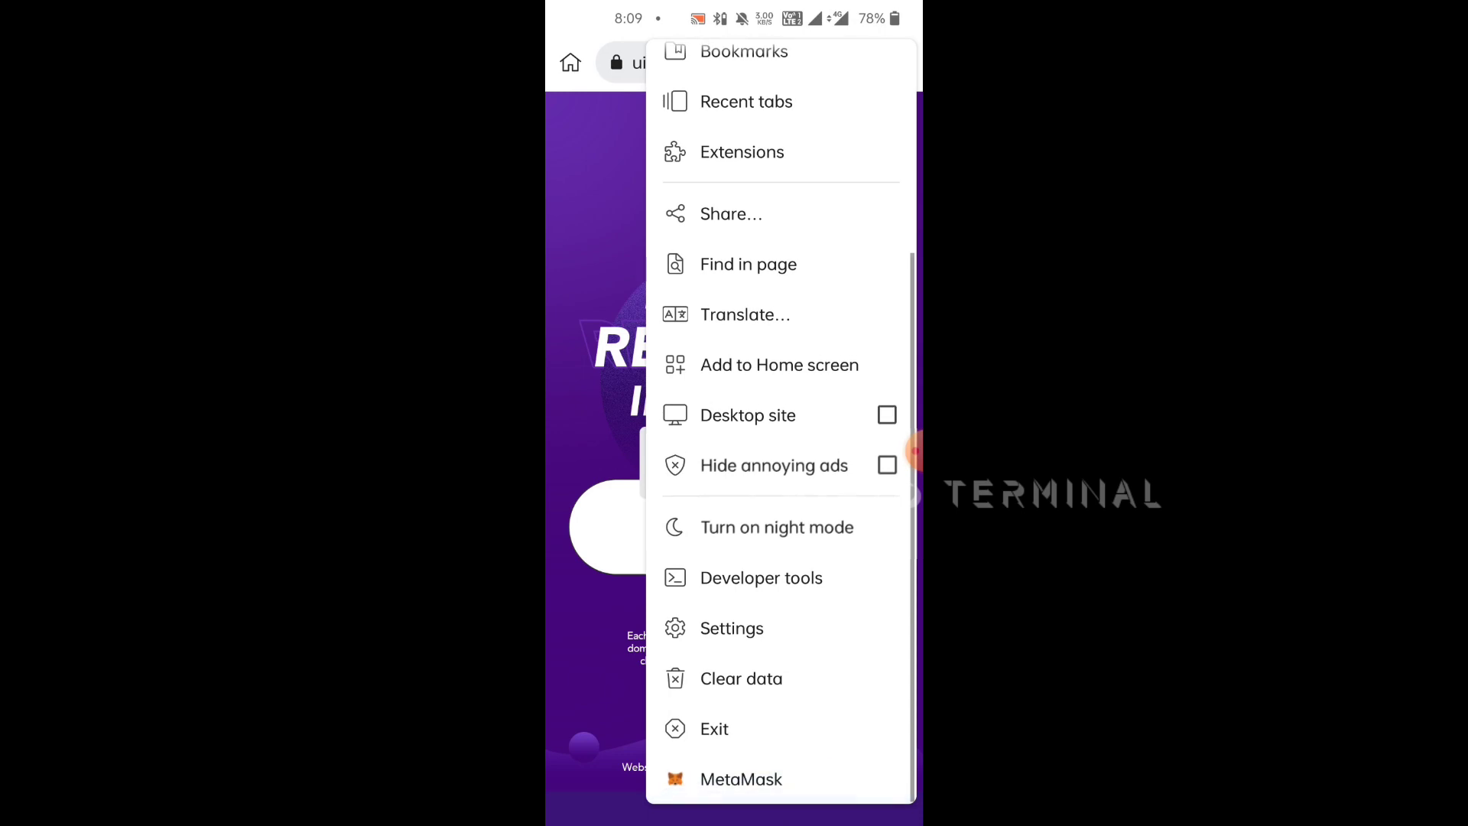
key("Escape")
Return to the MetaMask tab showing Polygon Mainnet at 0 MATIC and open its network list
left_click_drag(896, 463, 769, 436)
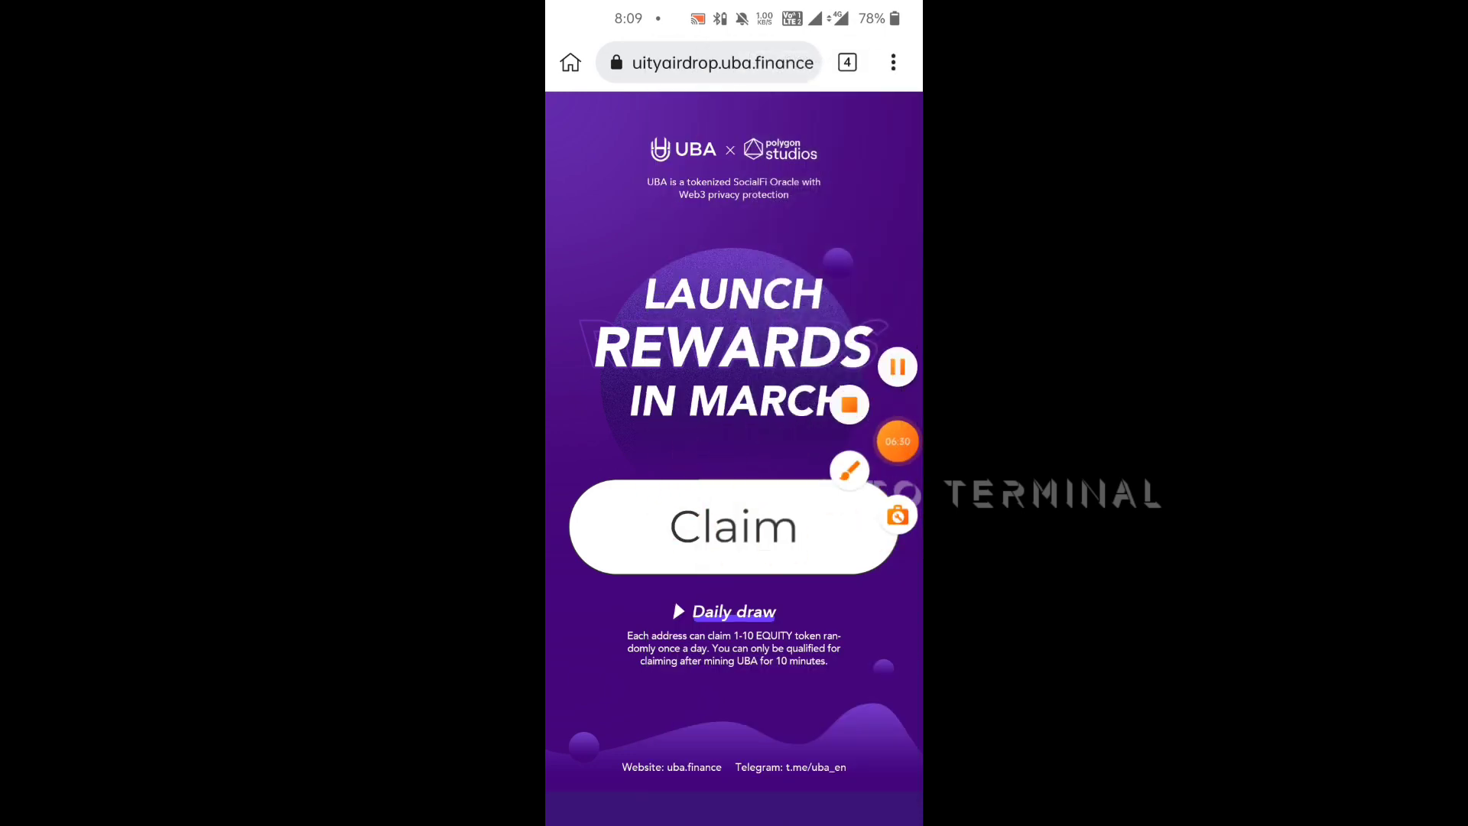
left_click_drag(897, 447, 897, 337)
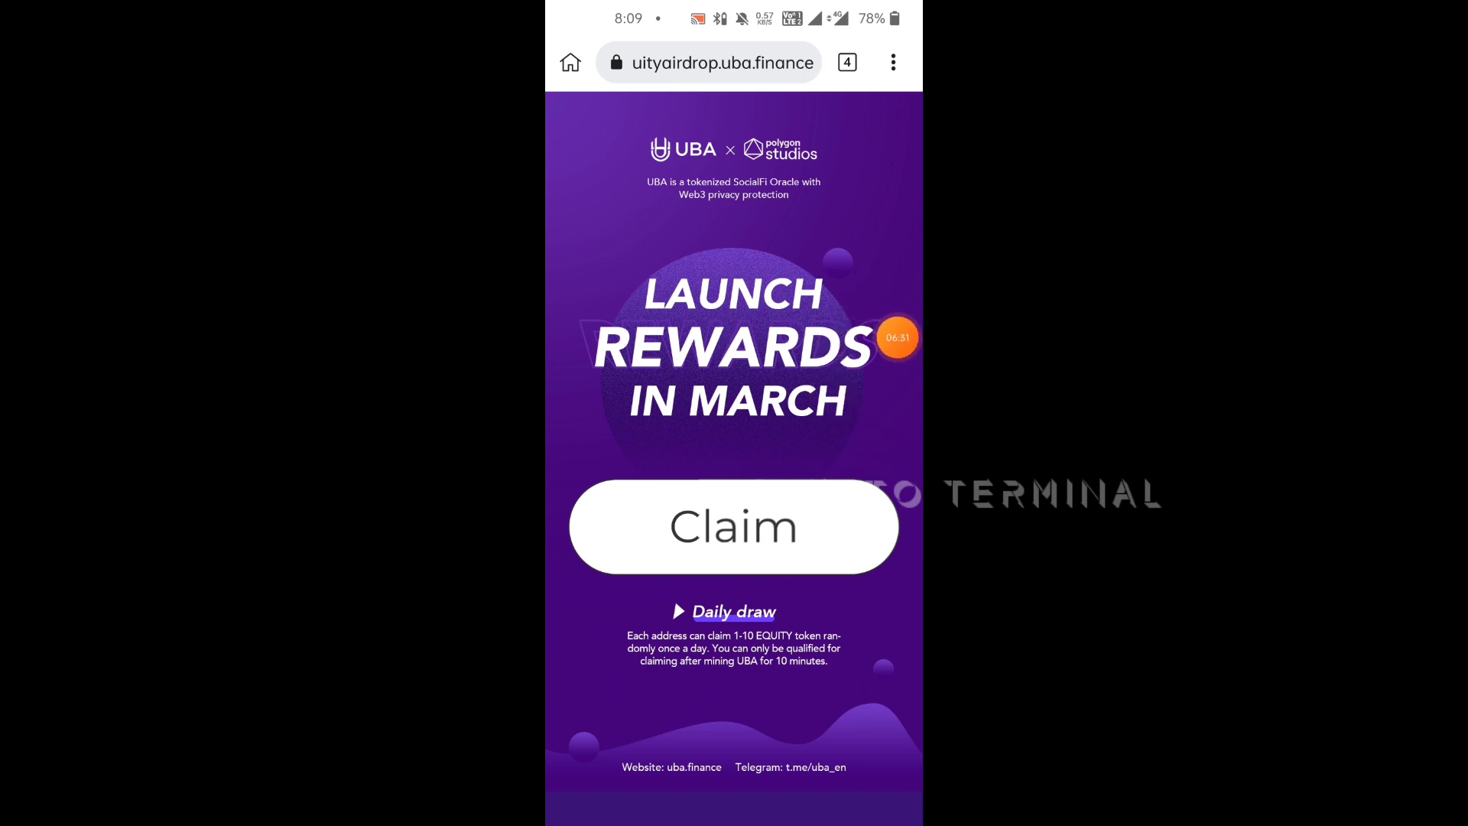
left_click(893, 62)
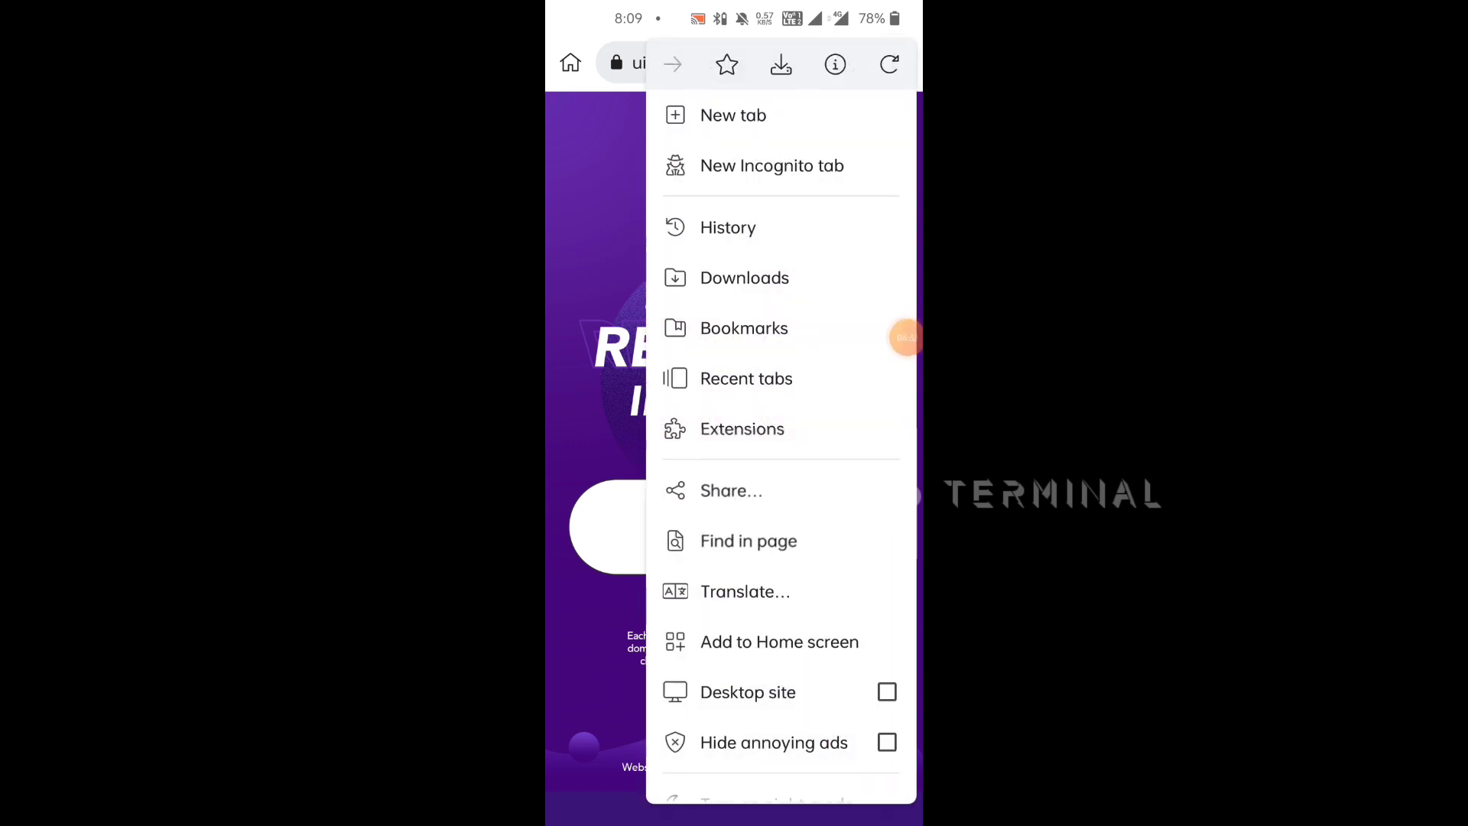
left_click(848, 62)
scroll(735, 535, "down", 3)
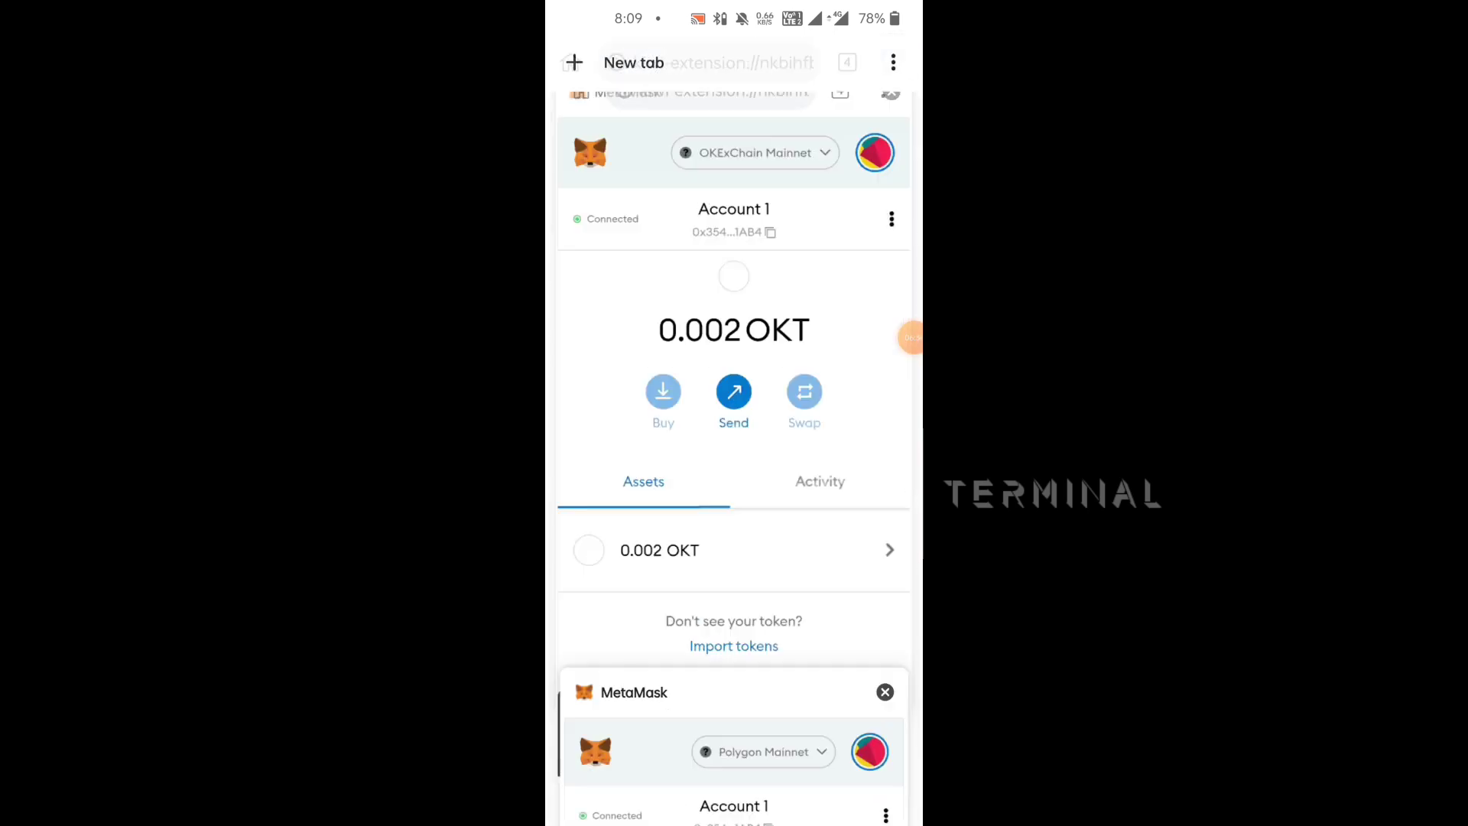
left_click(734, 757)
left_click(767, 129)
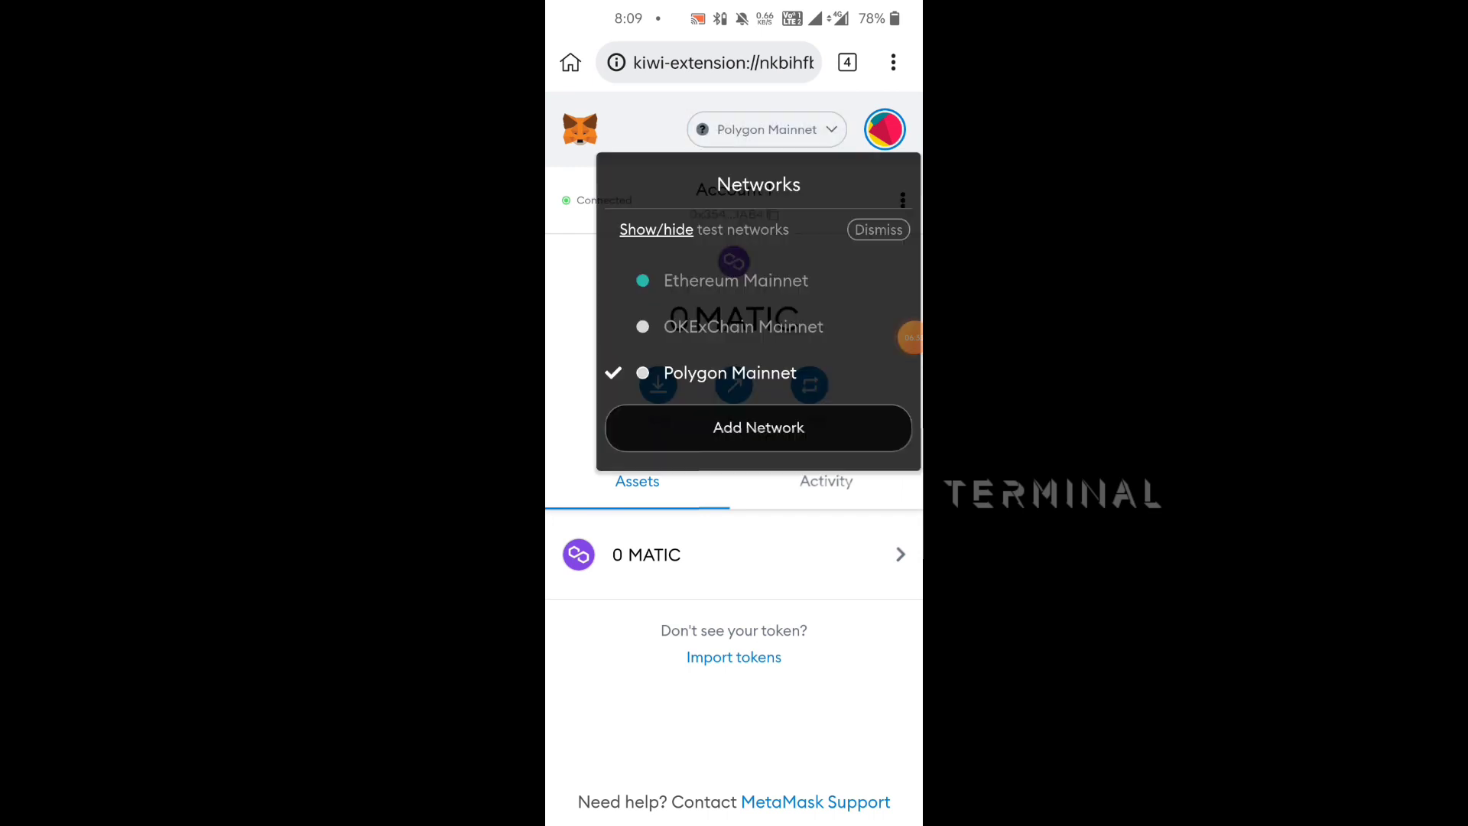
Switch MetaMask to OKExChain Mainnet and confirm the Claim V1 transaction from airdrop.uba.finance
left_click(743, 326)
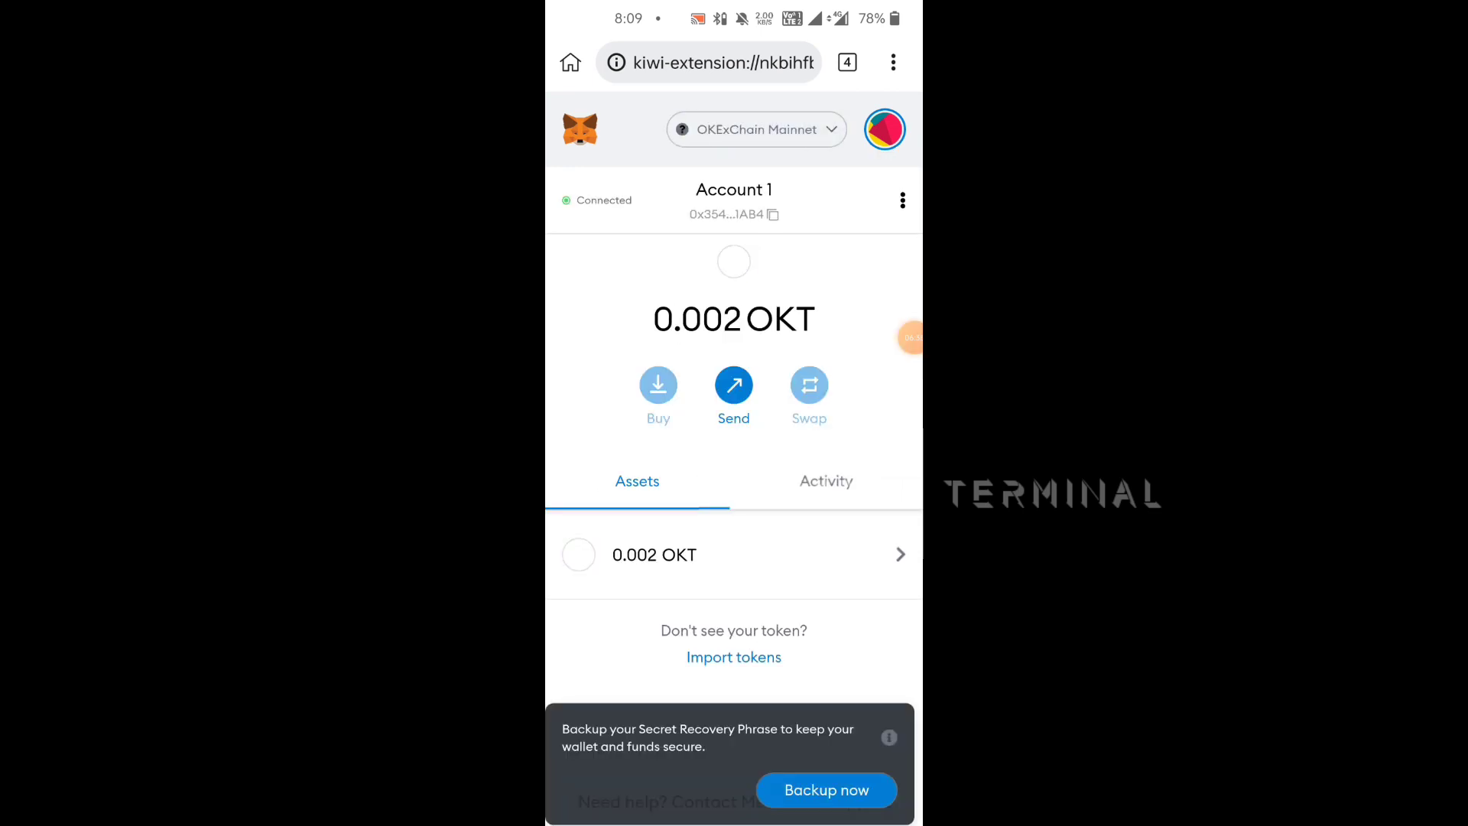
left_click(847, 62)
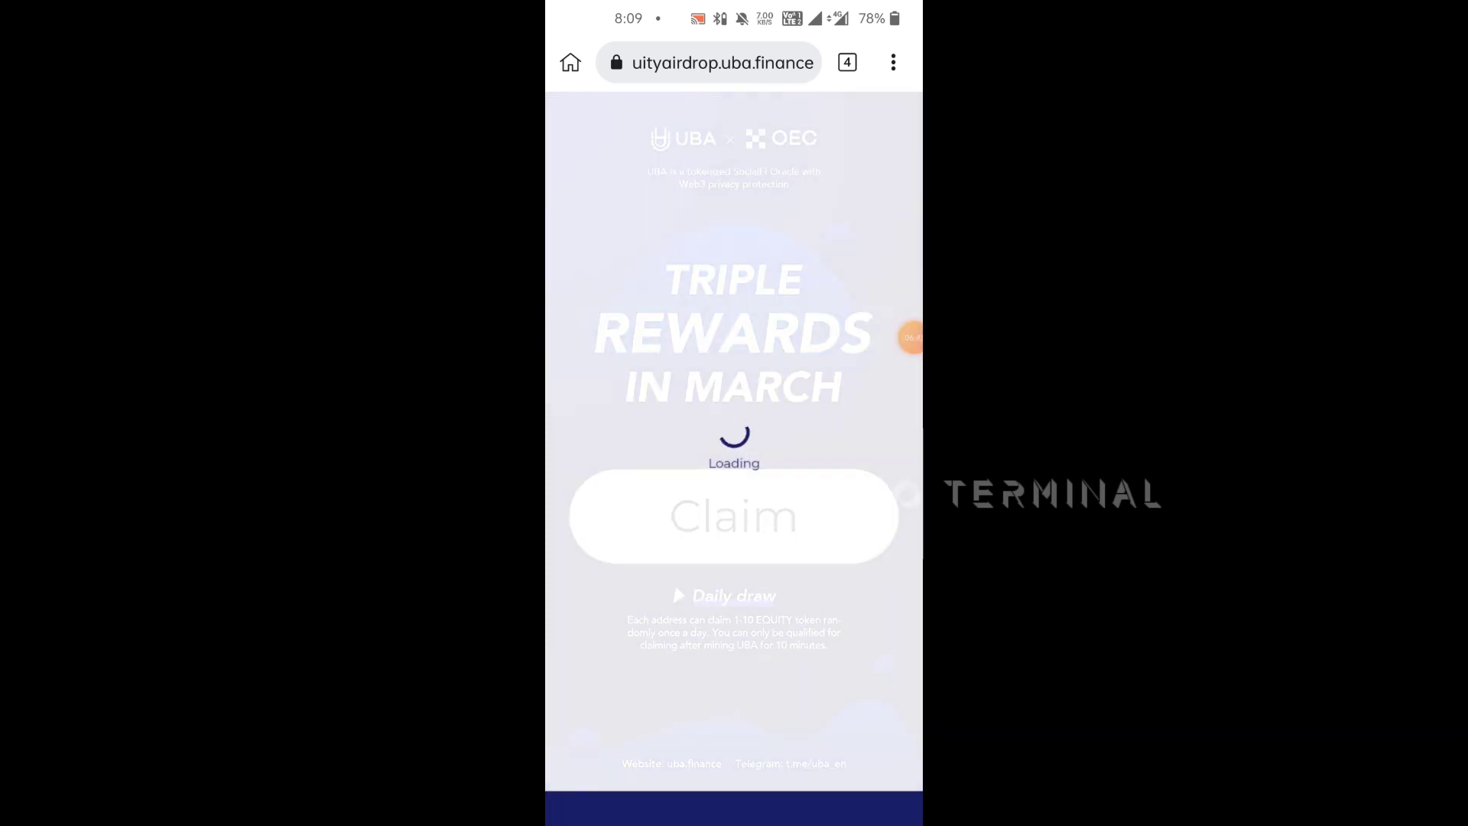
left_click(893, 62)
scroll(780, 421, "down", 4)
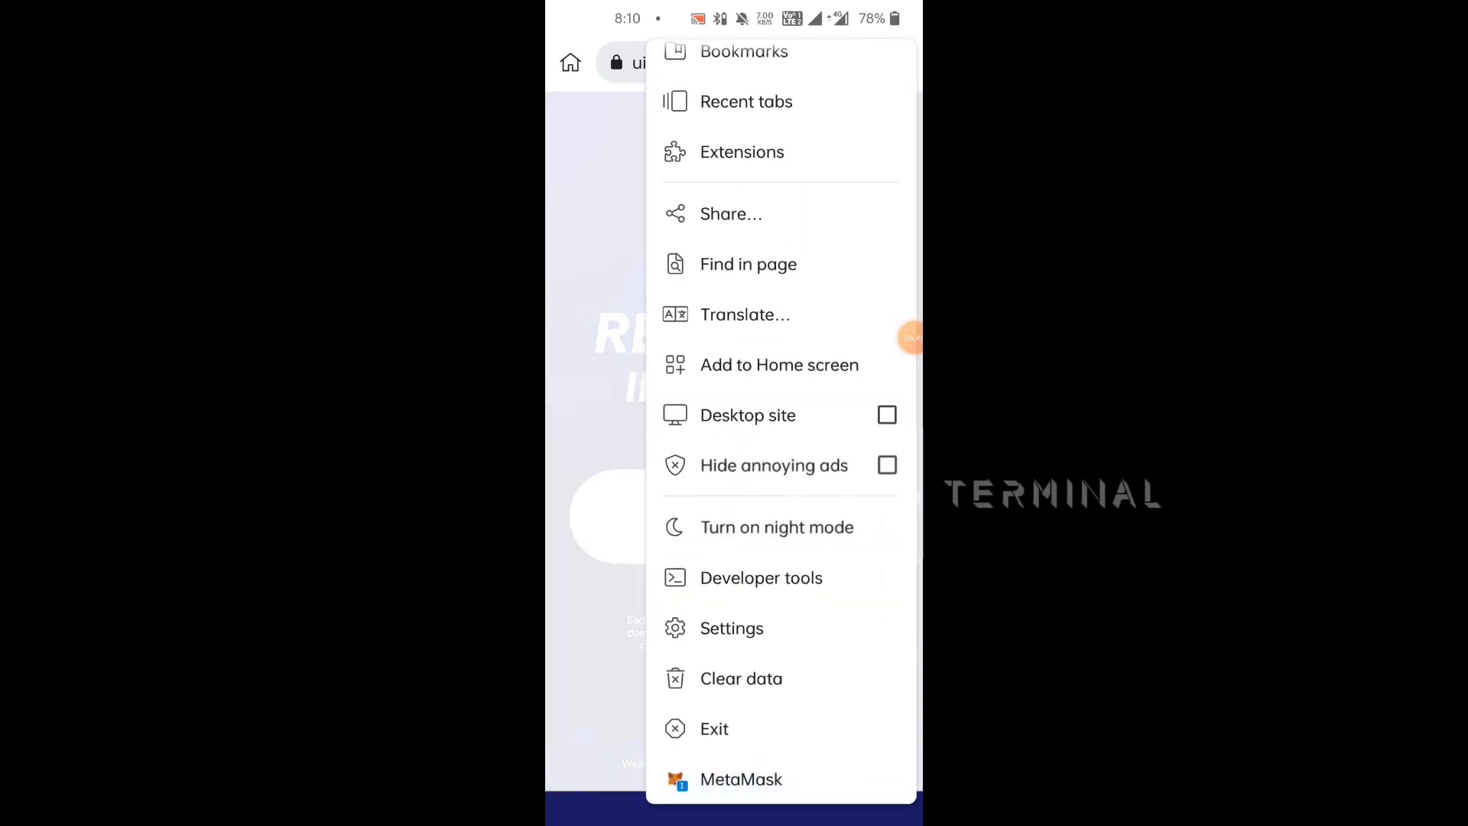
left_click(741, 780)
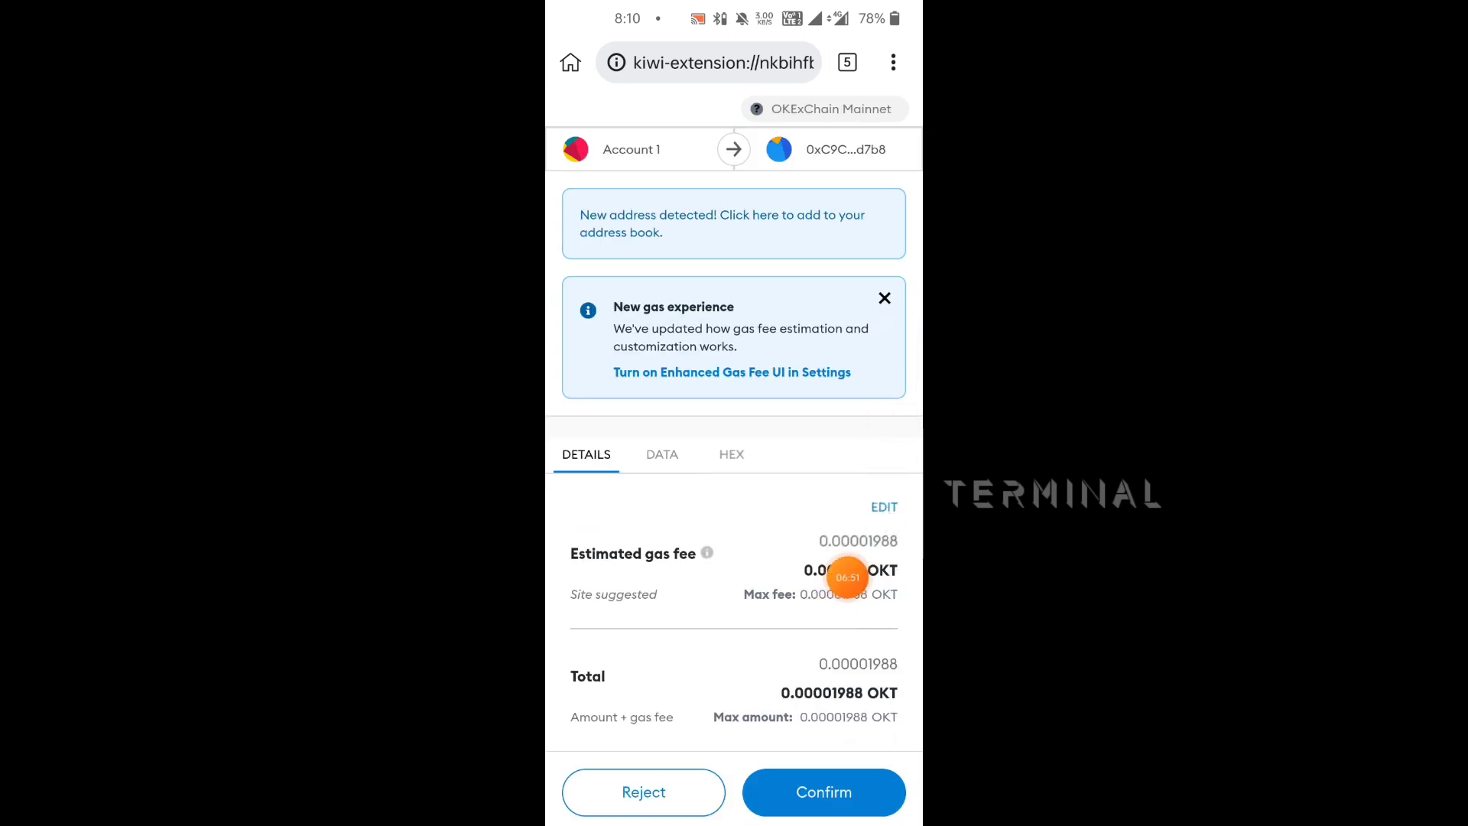
left_click(823, 792)
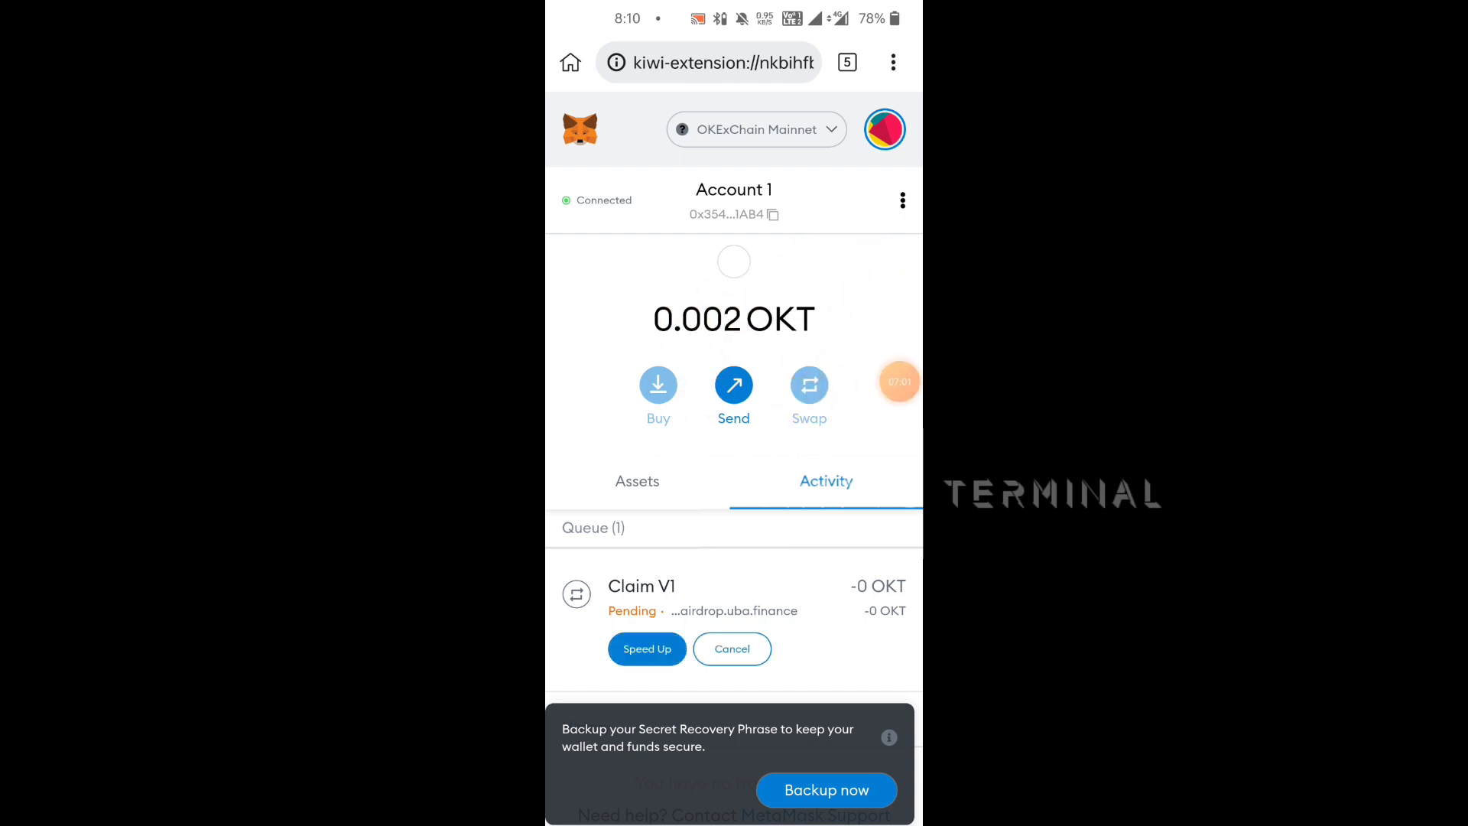
Copy the EQUITY contract address saved in Telegram's Saved Messages
left_click(847, 62)
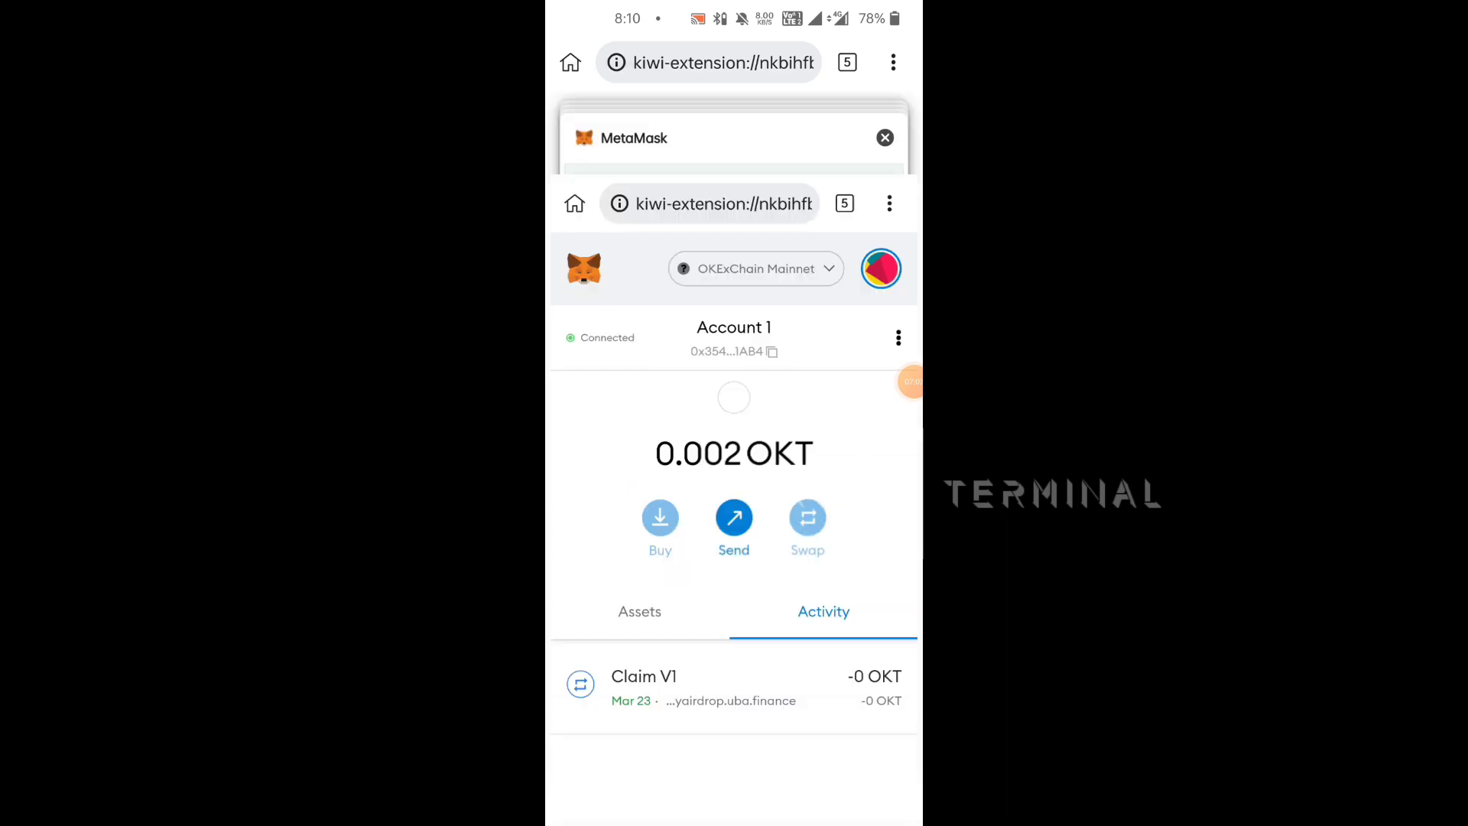
left_click(735, 222)
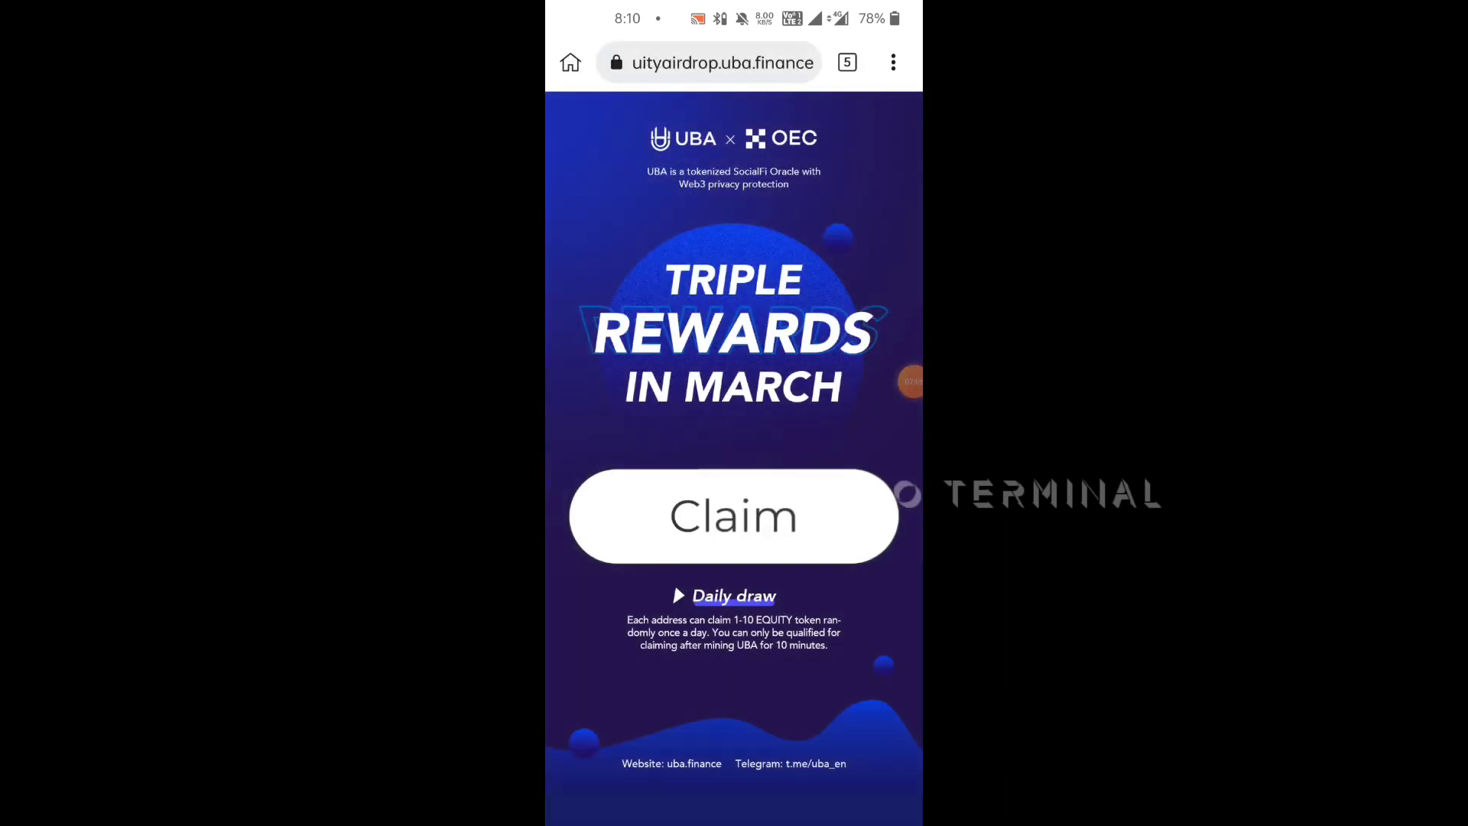
left_click_drag(735, 818, 734, 535)
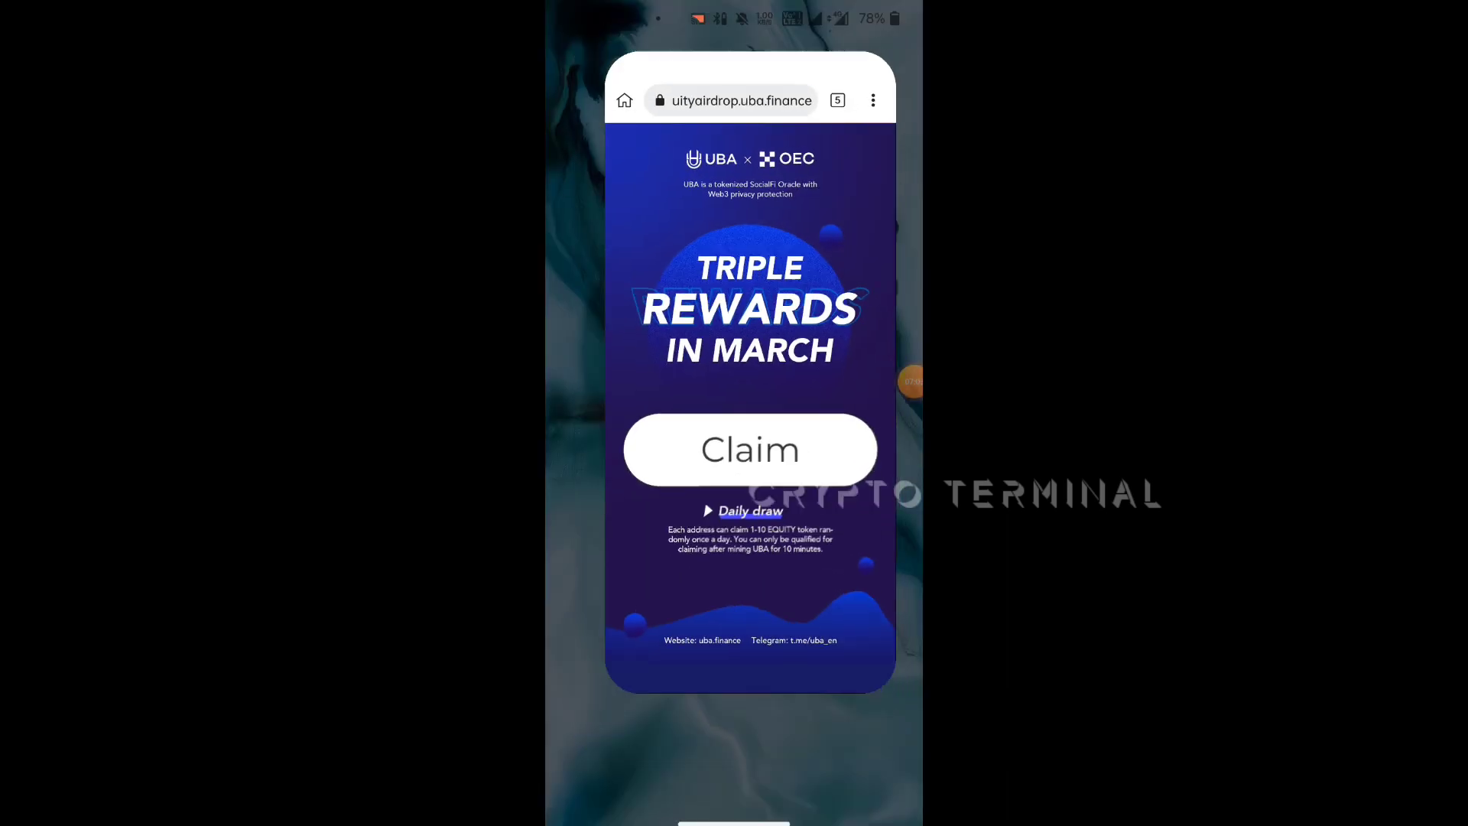
left_click_drag(650, 383, 841, 383)
left_click(734, 360)
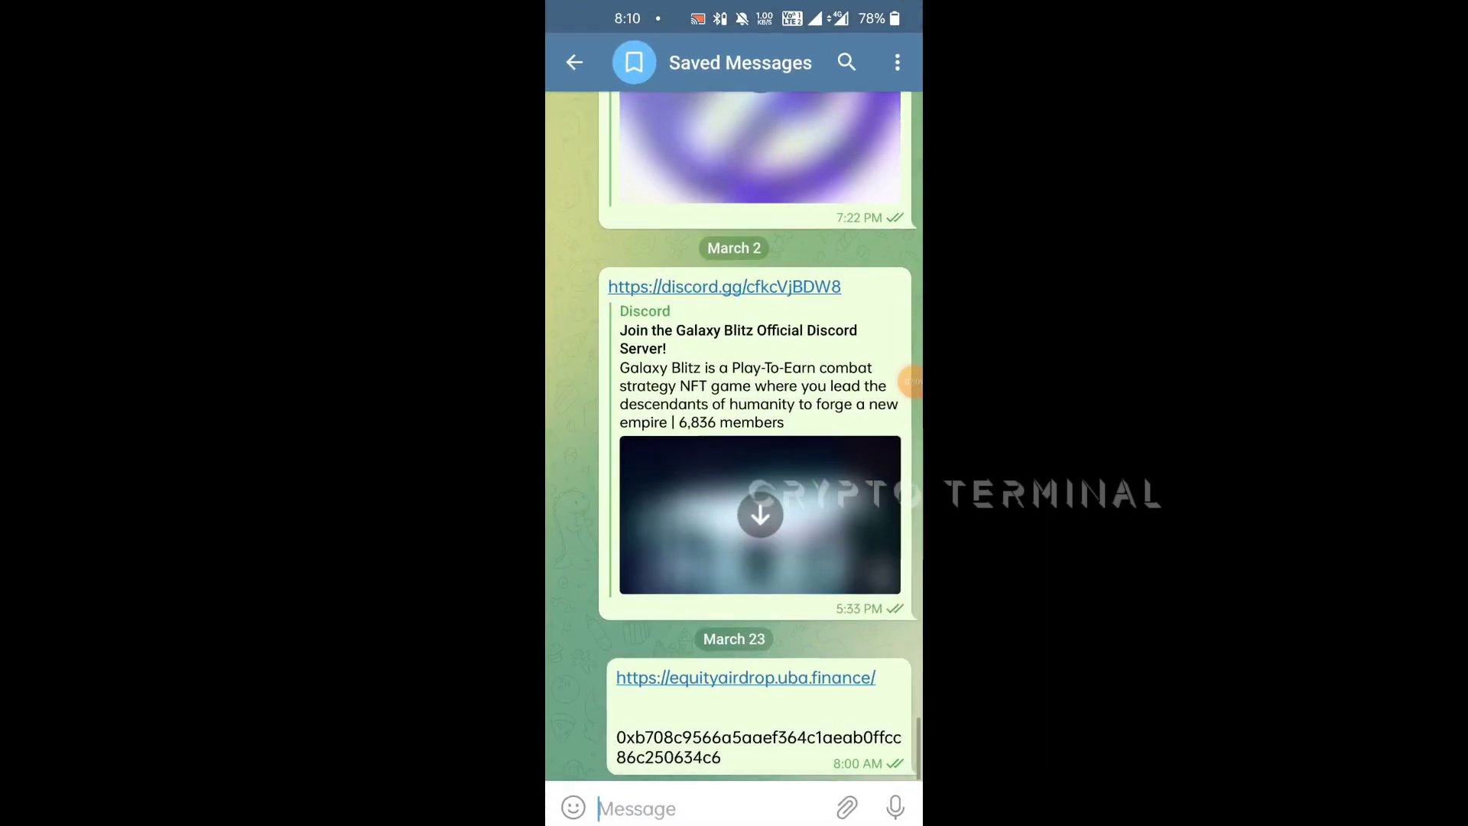
left_click(757, 718)
left_click(680, 745)
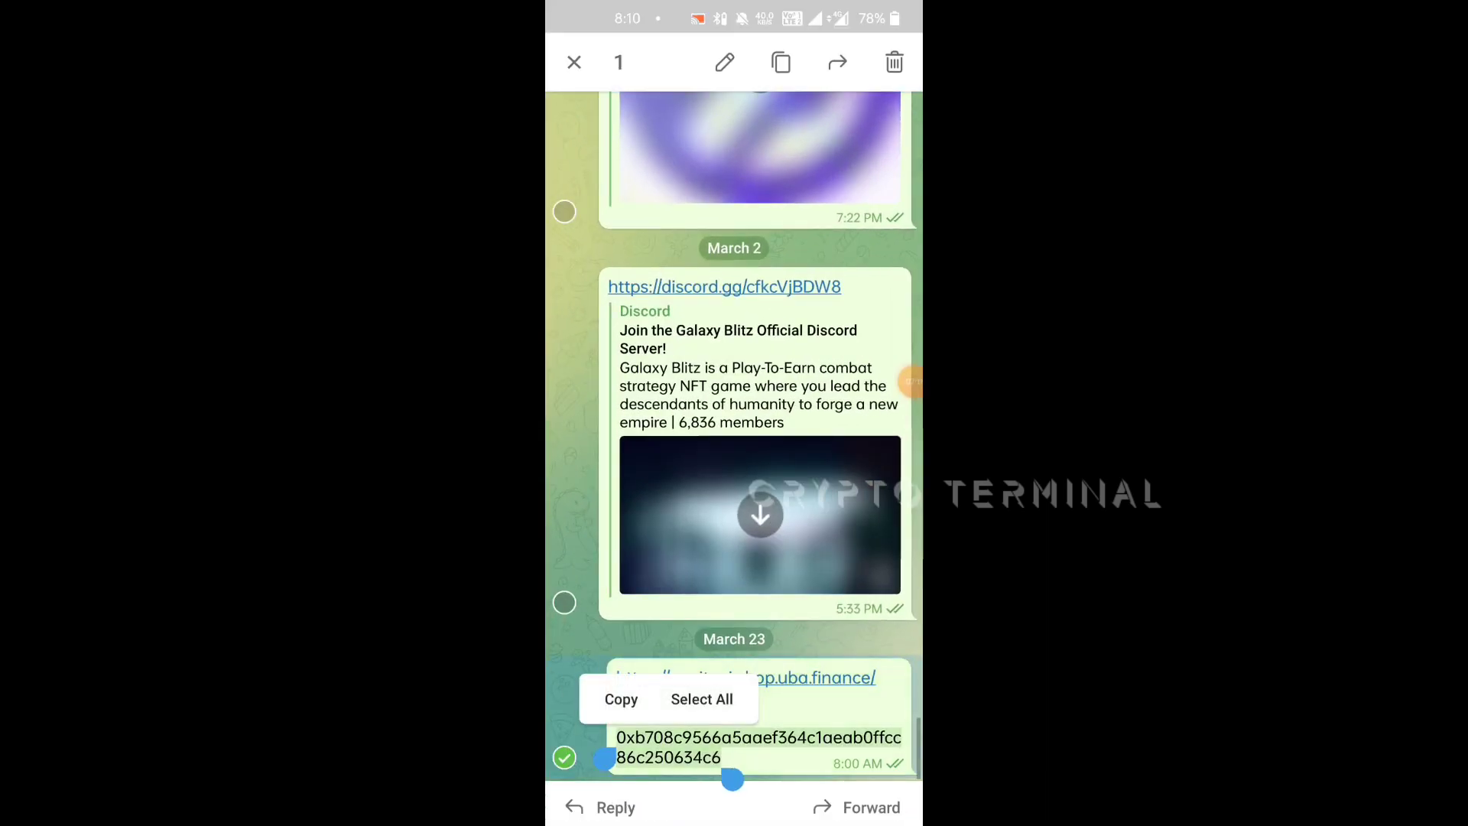
left_click(619, 699)
Return to Kiwi Browser and bring up the OKExChain MetaMask tab
left_click_drag(734, 818, 734, 535)
left_click_drag(650, 383, 841, 382)
left_click(734, 382)
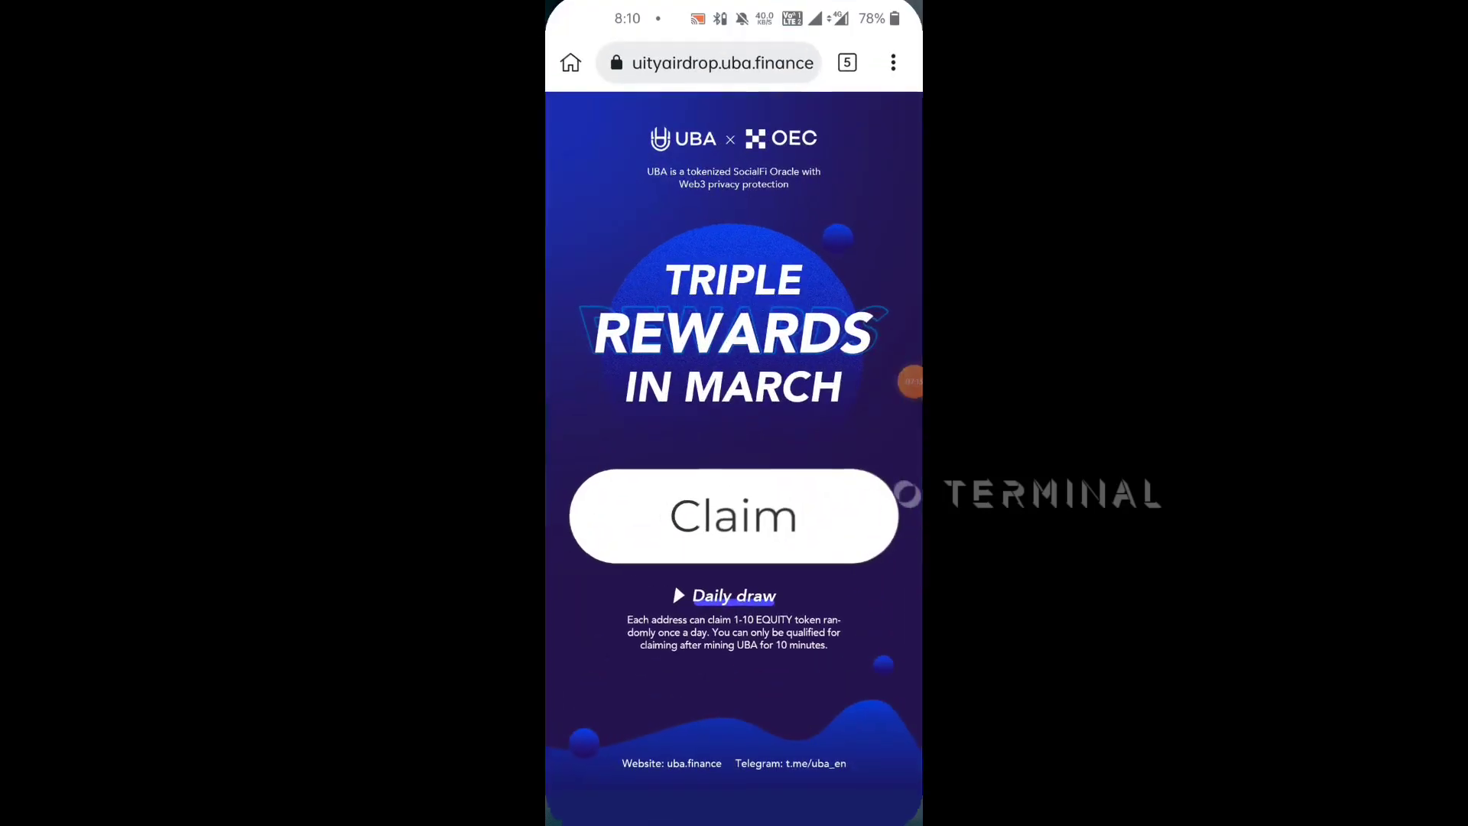
left_click(847, 62)
left_click_drag(734, 611, 735, 244)
Import EQUITY as a custom token (8 decimals) from the pasted contract address, showing 3 EQUITY
left_click(734, 321)
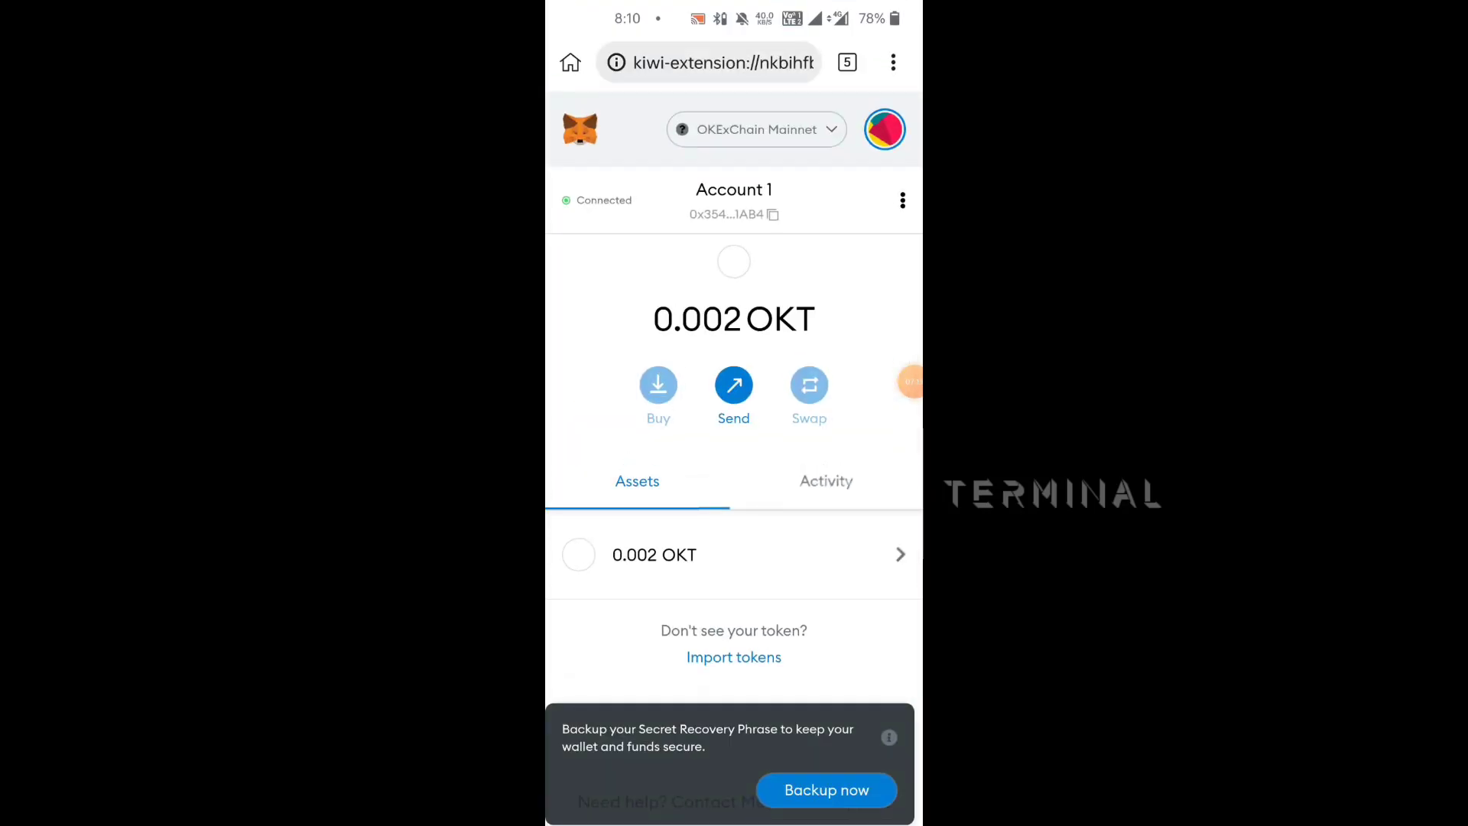
mouse_move(910, 380)
left_mouse_down()
mouse_move(747, 276)
mouse_move(780, 191)
mouse_move(842, 324)
mouse_move(790, 167)
mouse_move(863, 204)
mouse_move(882, 377)
left_mouse_up()
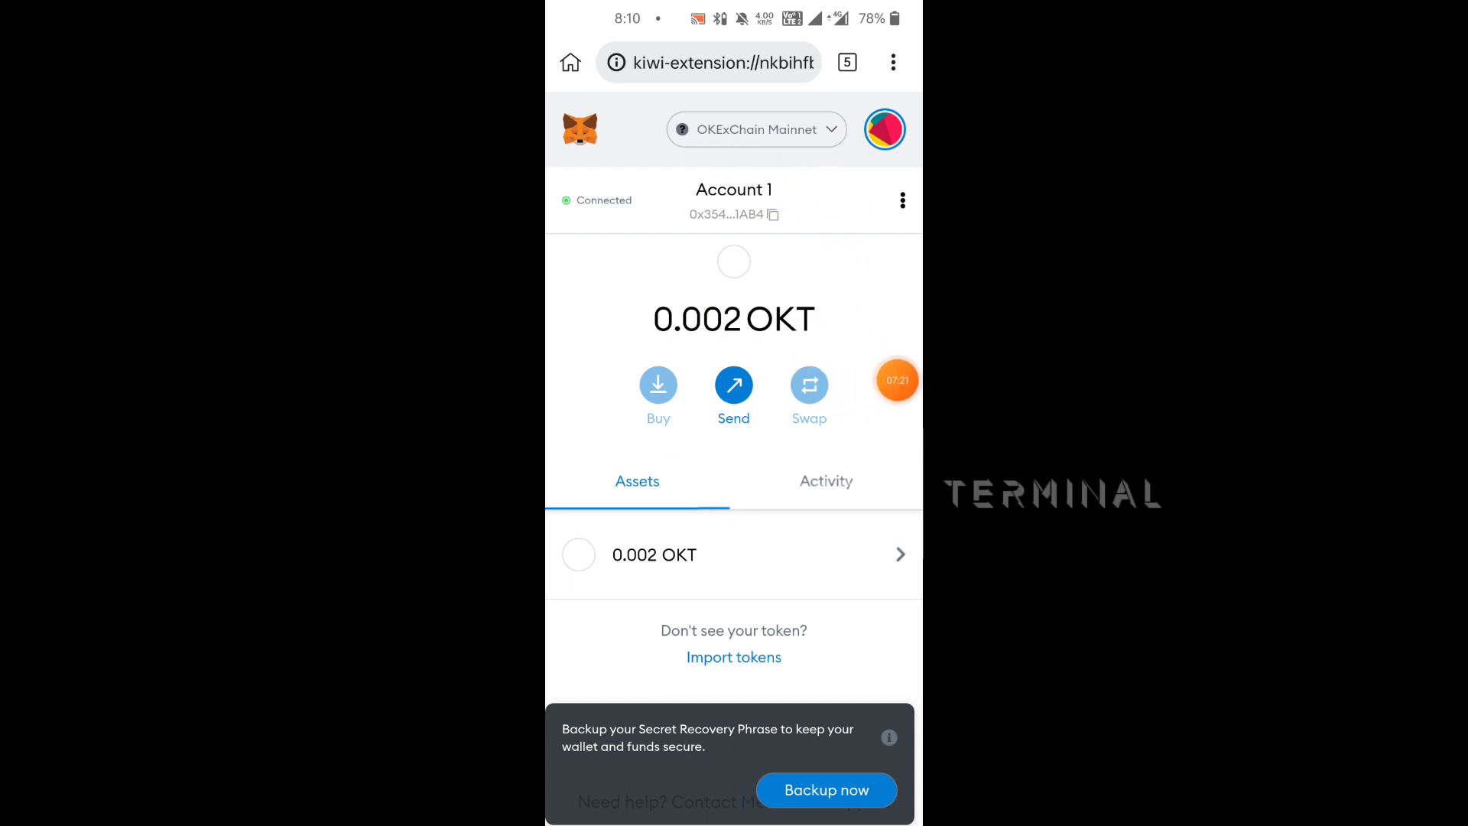
left_click_drag(897, 381, 727, 659)
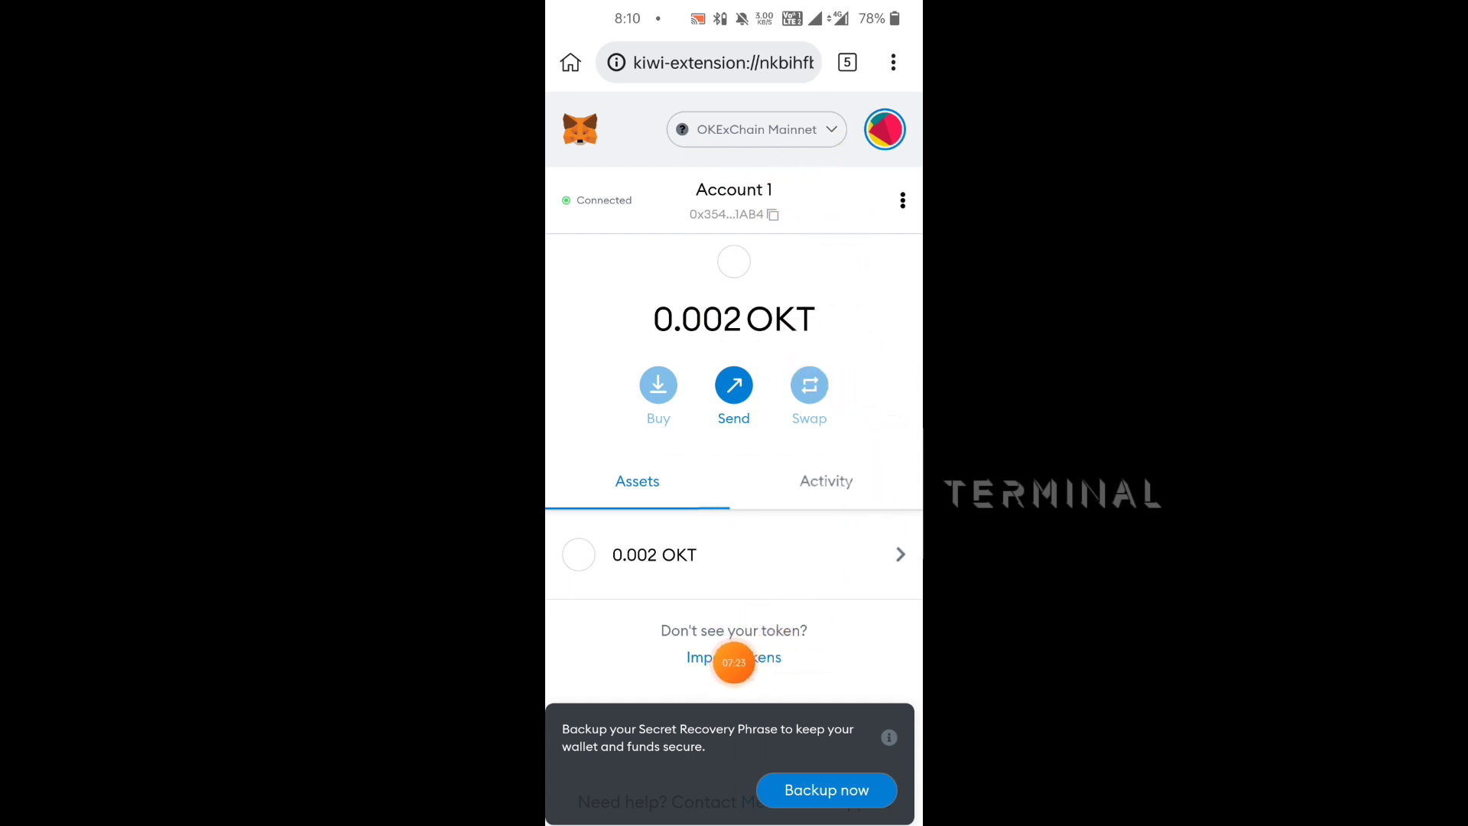
left_click(733, 657)
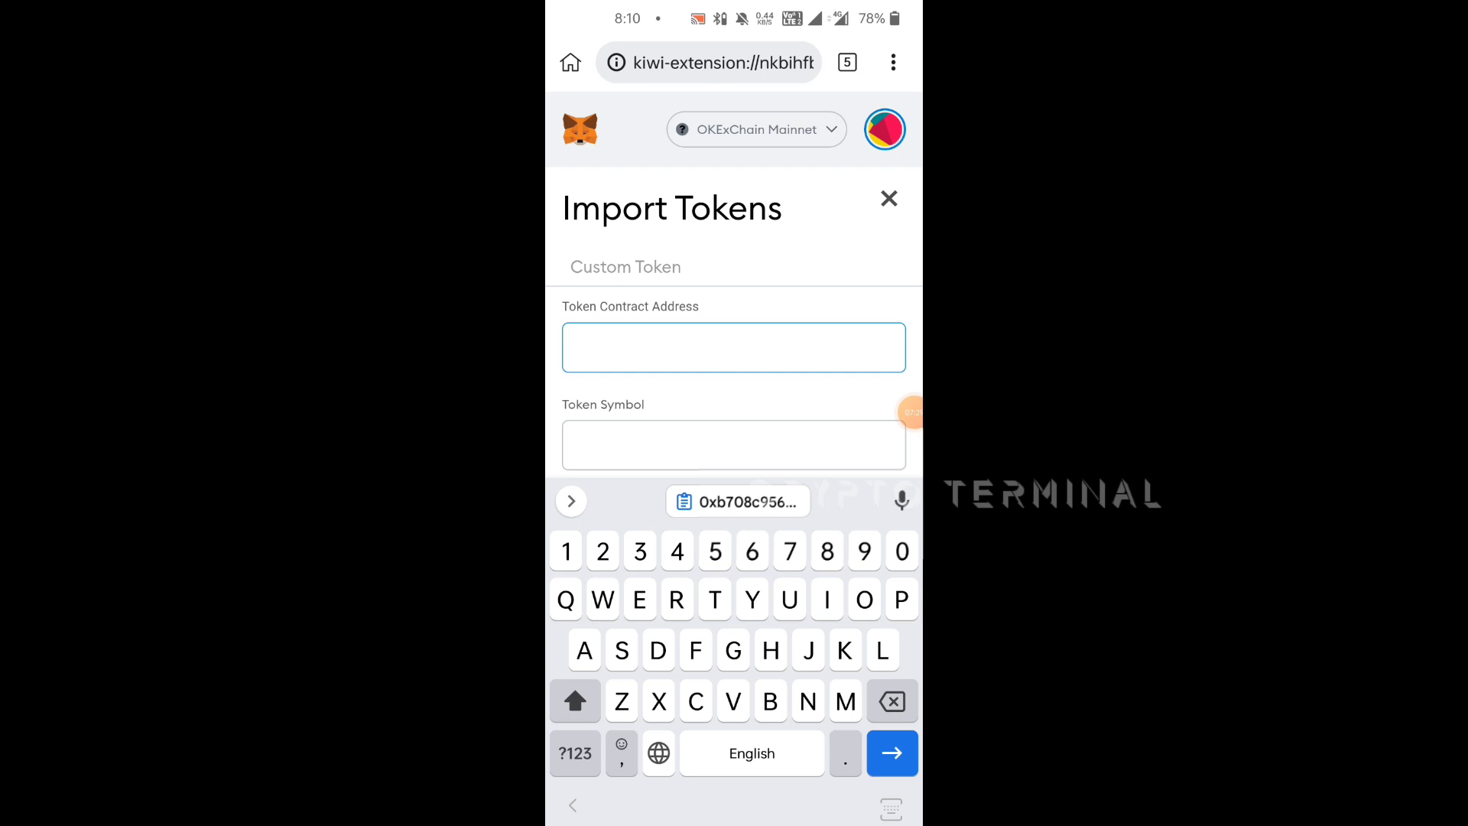
left_click(738, 502)
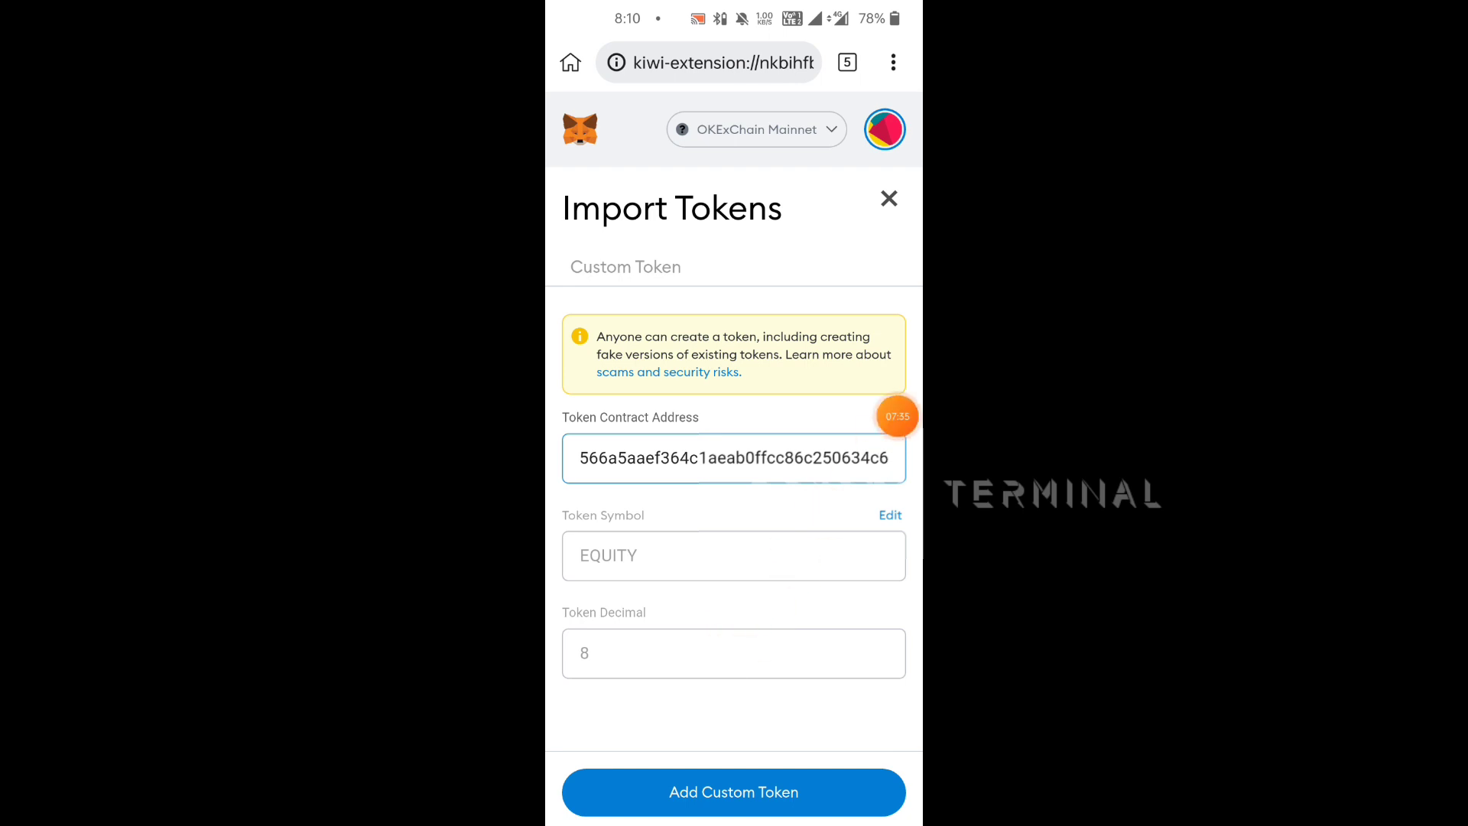
left_click(734, 793)
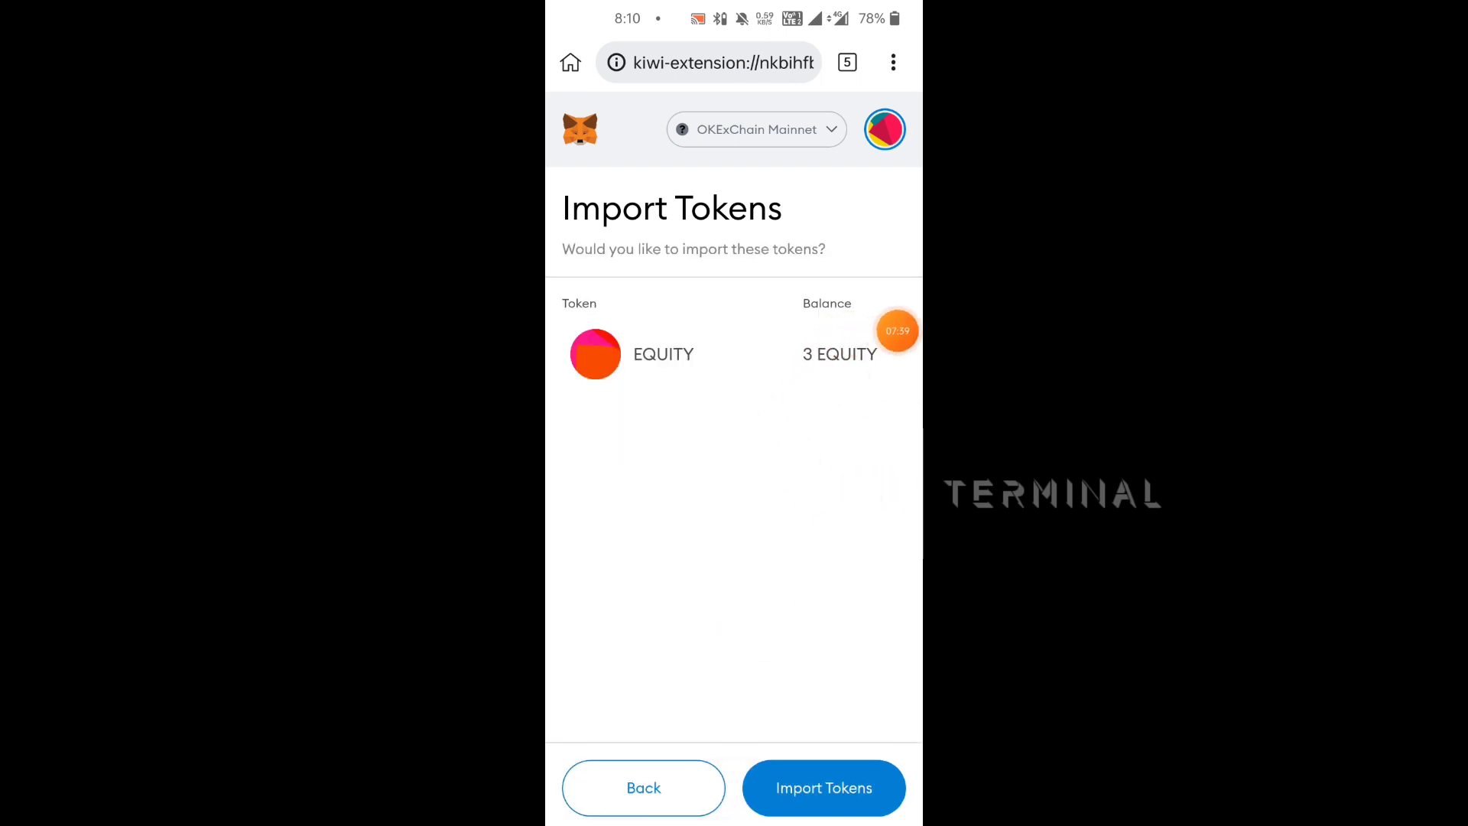
left_click(824, 788)
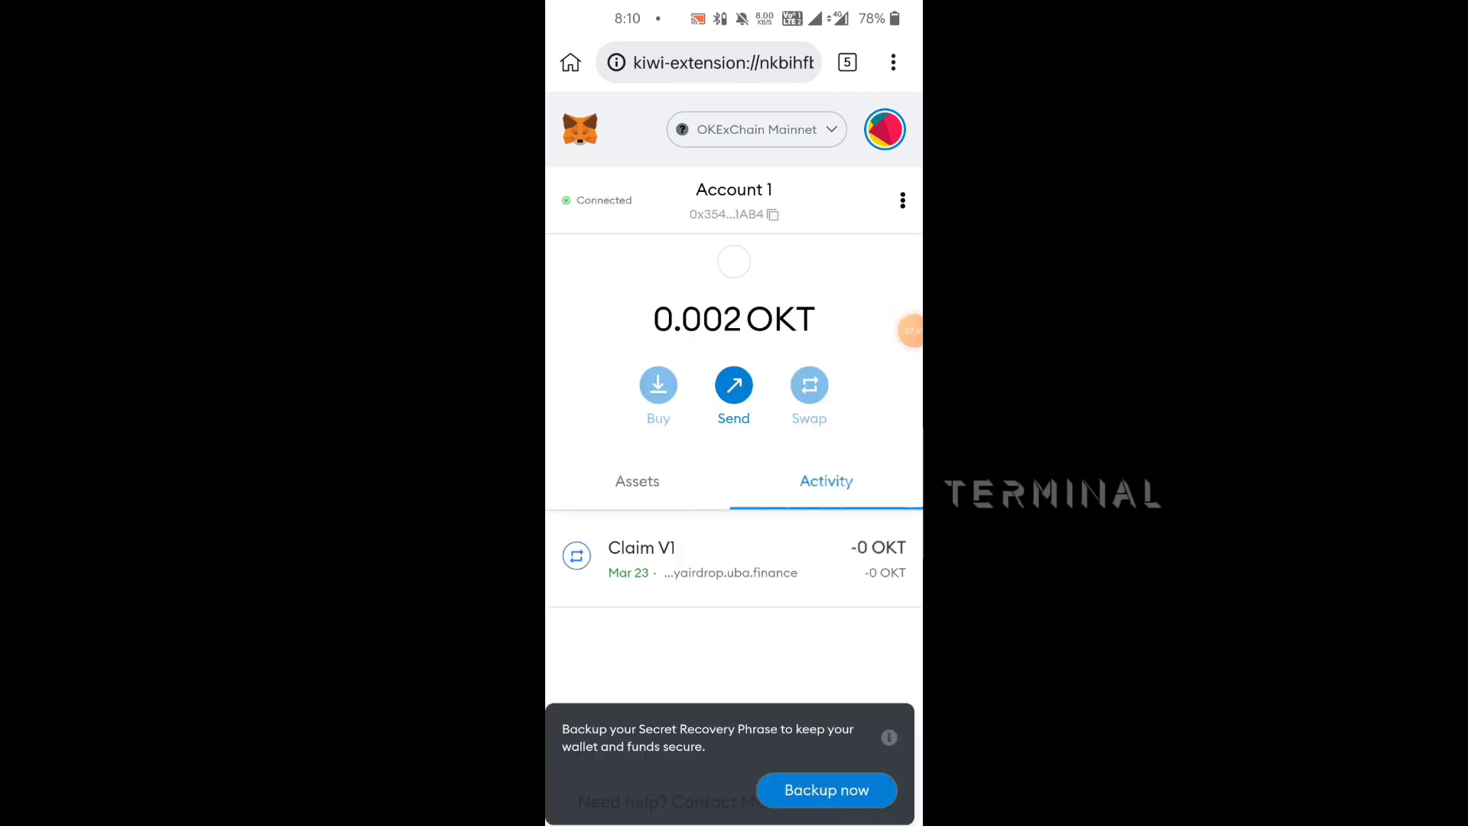
Check the Claim V1 fee of 0.00001126 OKT, confirm 0.002 OKT and 3 EQUITY, then leave MetaMask
left_click(637, 481)
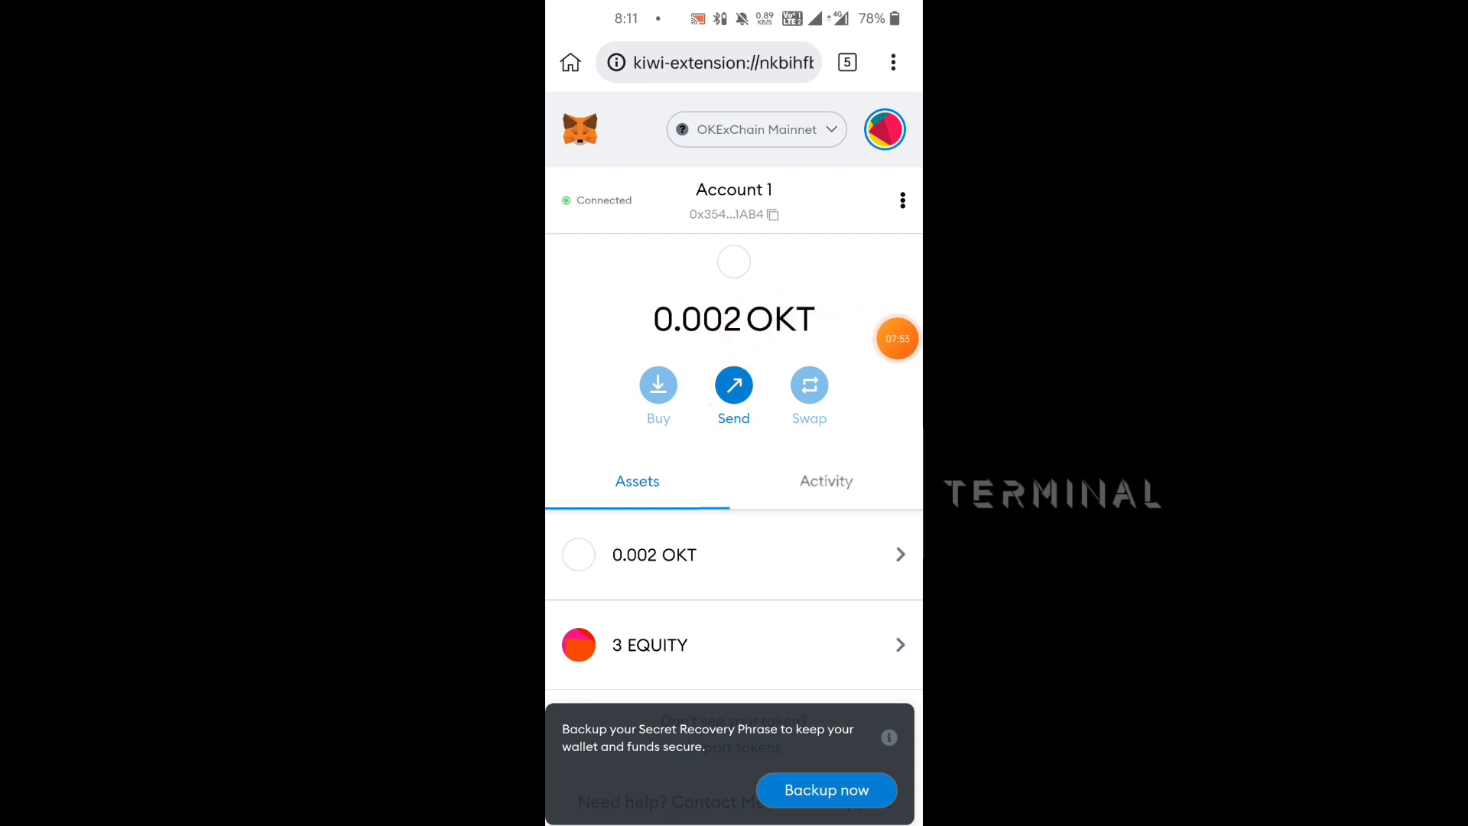
left_click(826, 481)
left_click(642, 558)
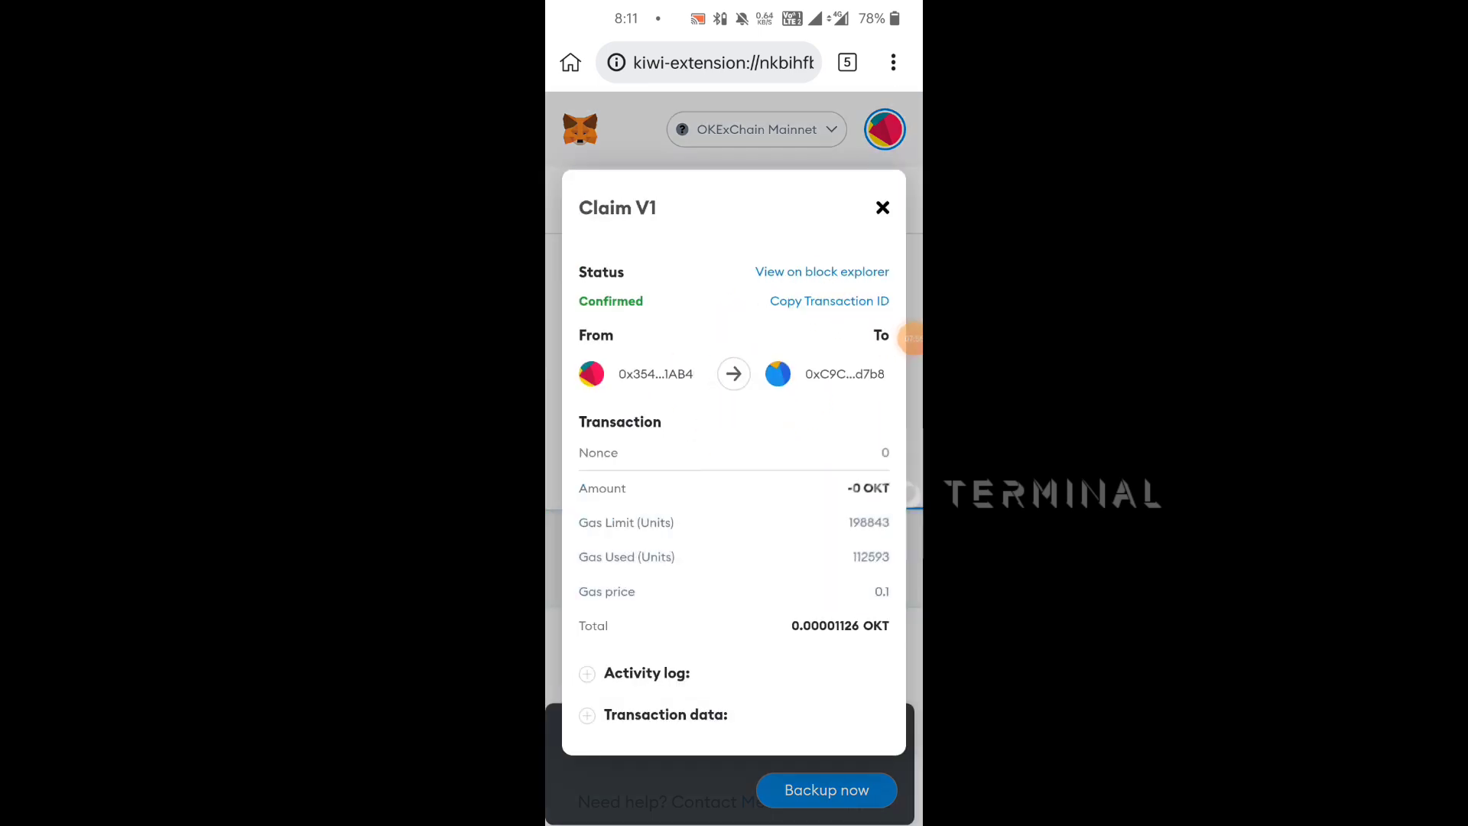
mouse_move(912, 338)
left_mouse_down()
mouse_move(852, 633)
mouse_move(898, 503)
left_mouse_up()
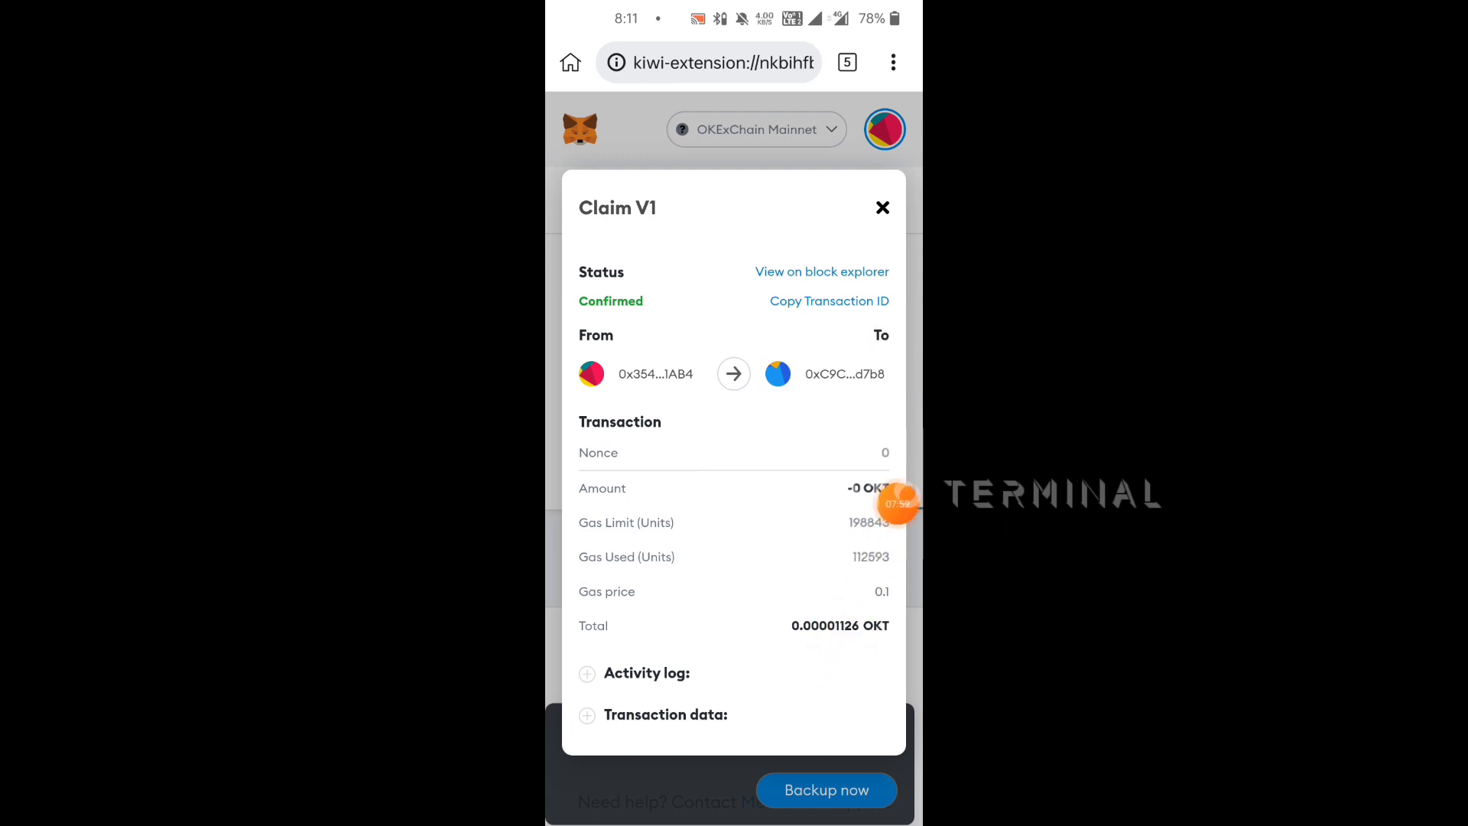
left_click(882, 207)
left_click(637, 481)
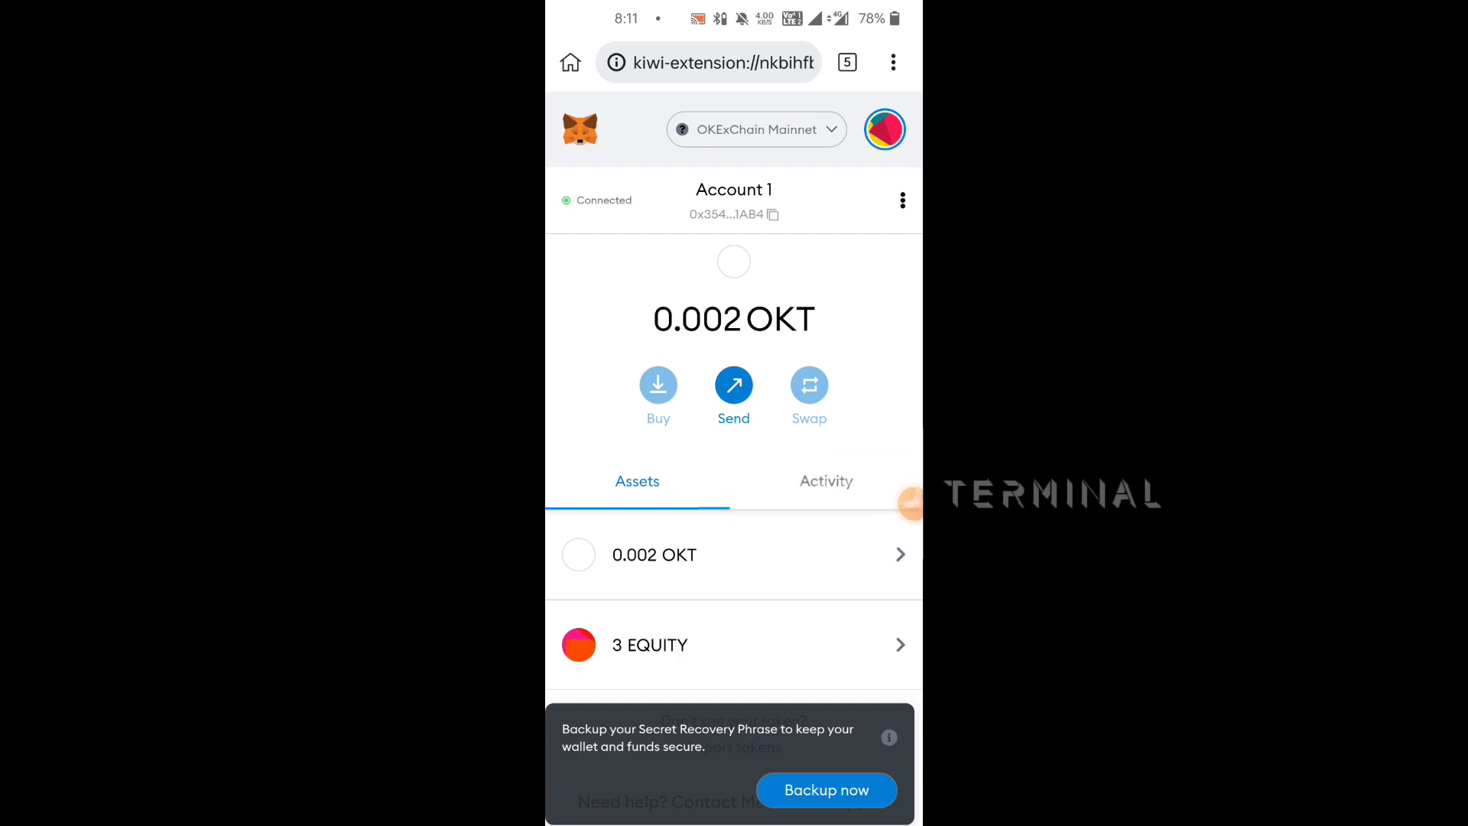
left_click_drag(734, 822, 734, 535)
Back in MetaMask, switch the wallet to Polygon Mainnet, holding 0.884 MATIC
left_click_drag(734, 822, 734, 535)
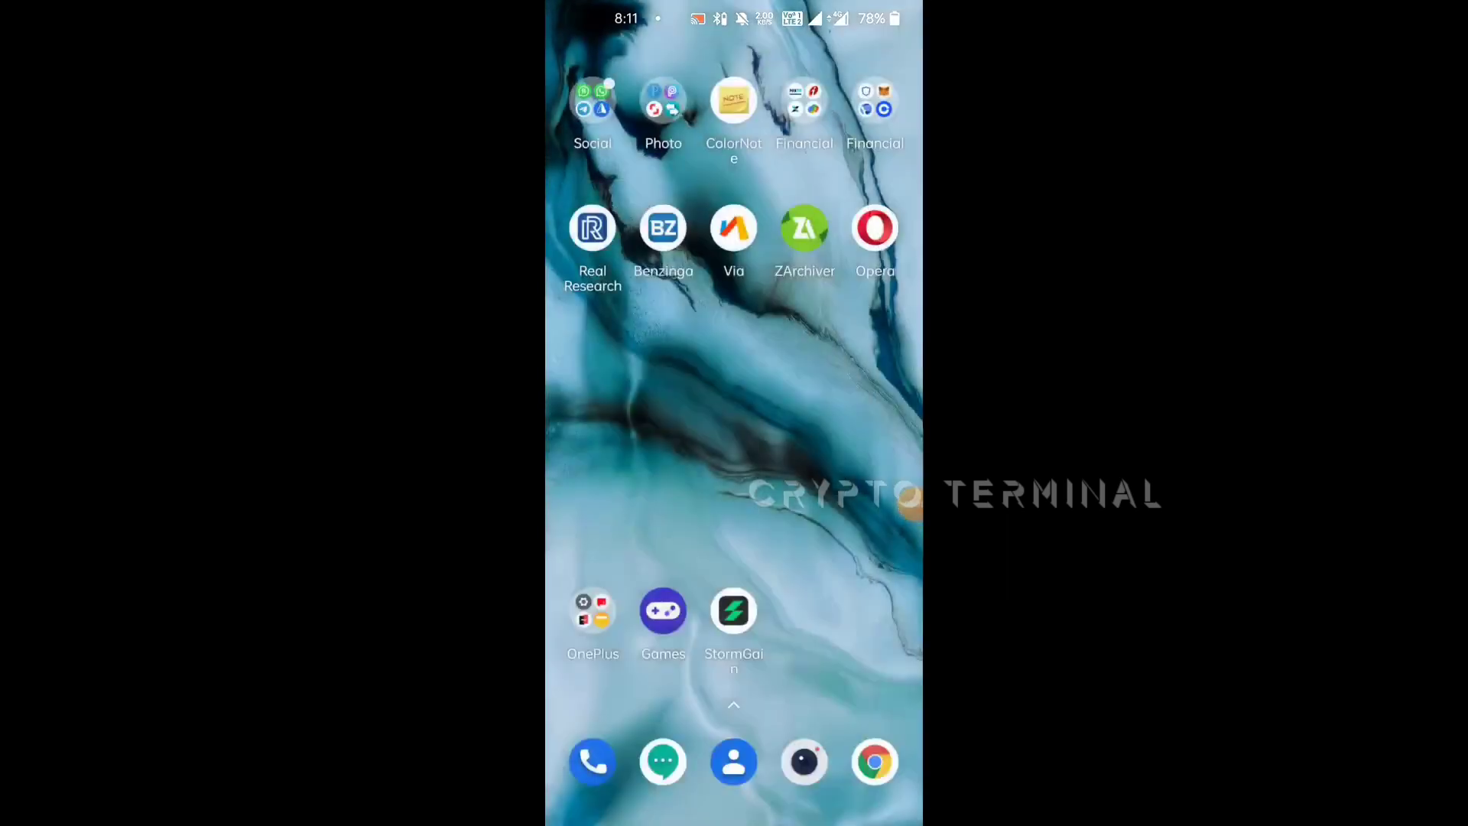
left_click(899, 503)
mouse_move(898, 503)
left_mouse_down()
mouse_move(892, 541)
mouse_move(834, 498)
mouse_move(896, 384)
left_mouse_up()
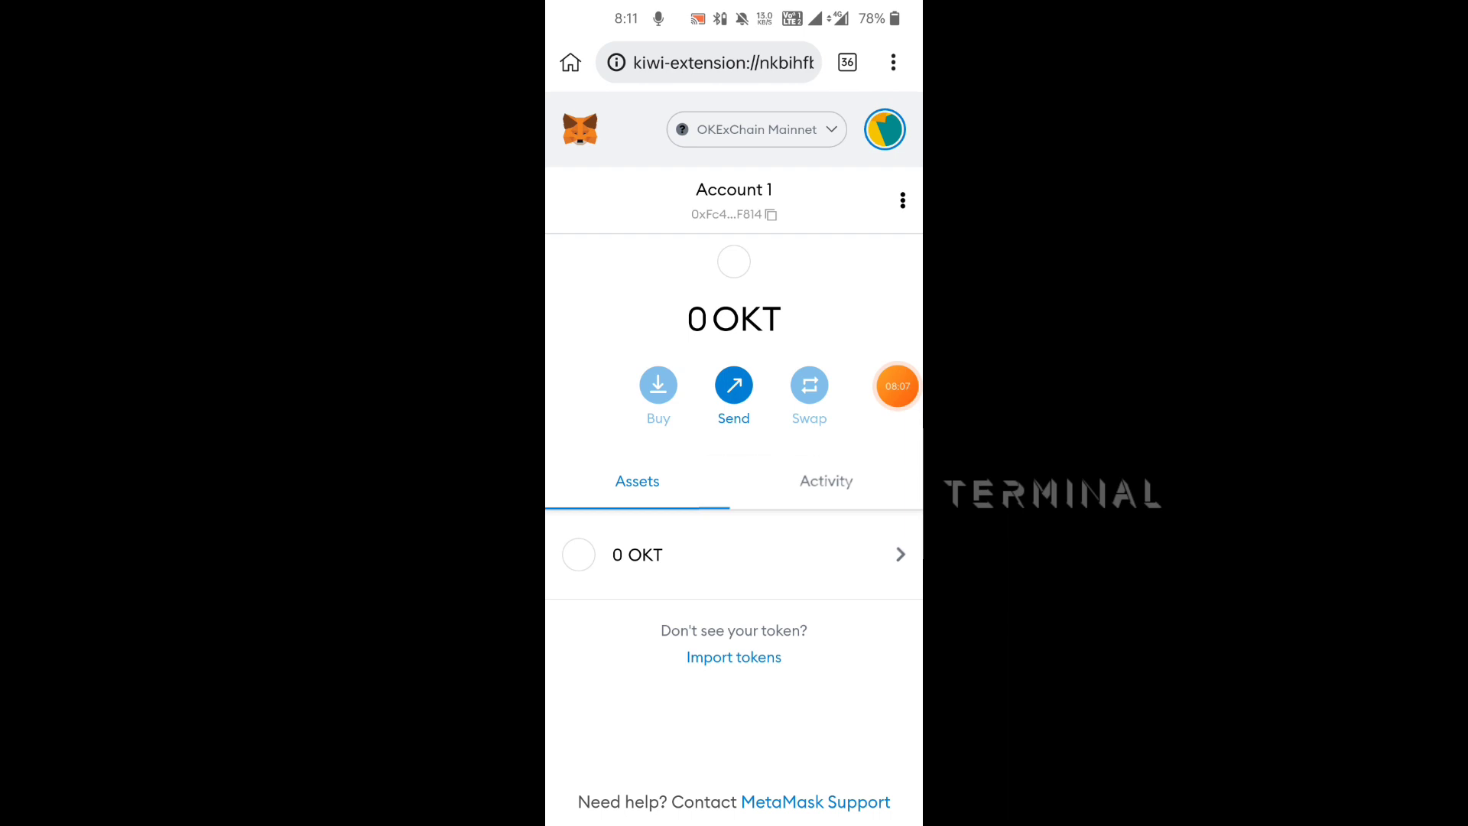
left_click(756, 129)
scroll(757, 428, "down", 2)
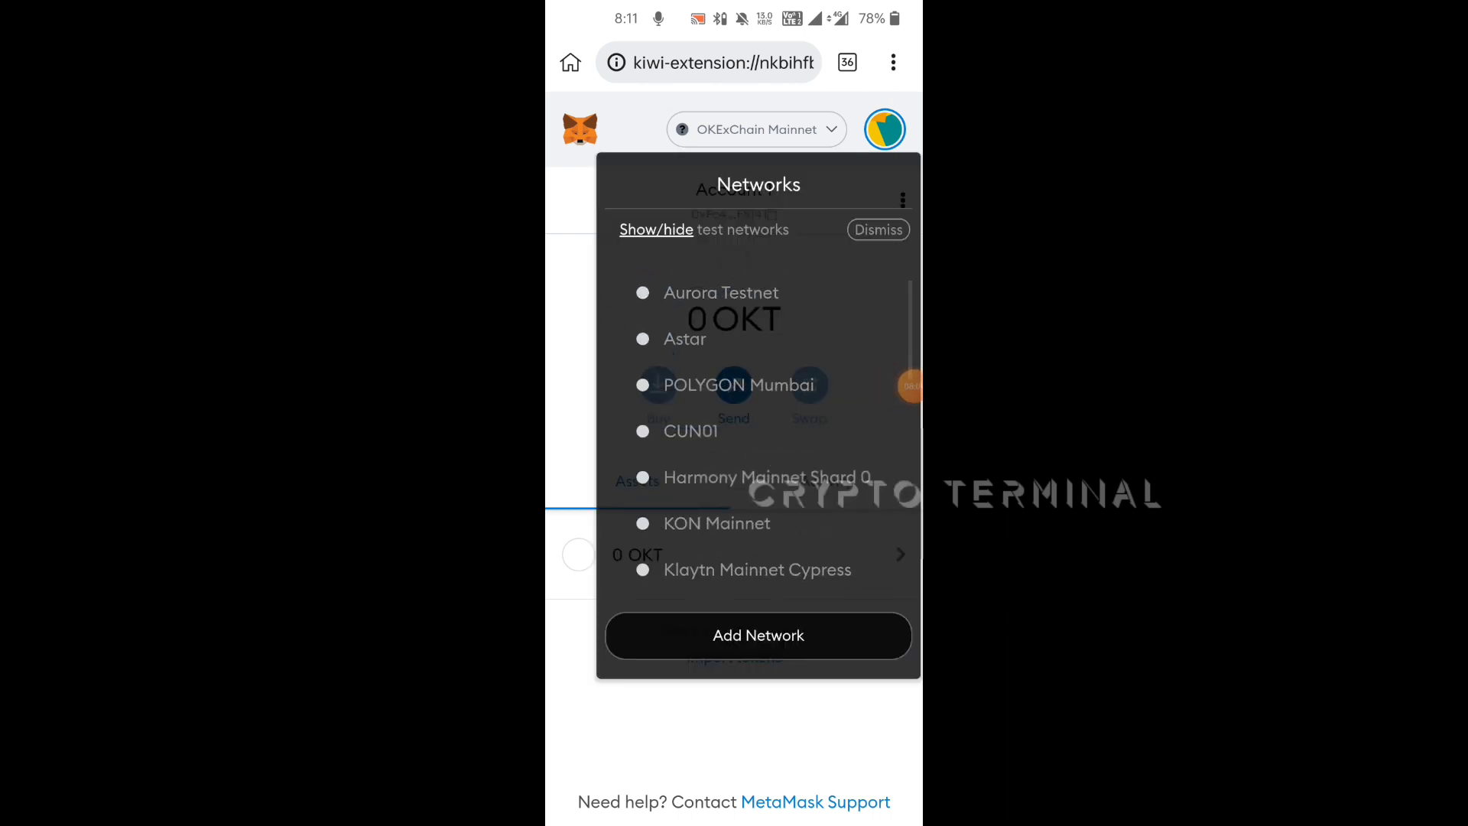
scroll(757, 428, "down", 3)
scroll(757, 428, "down", 3)
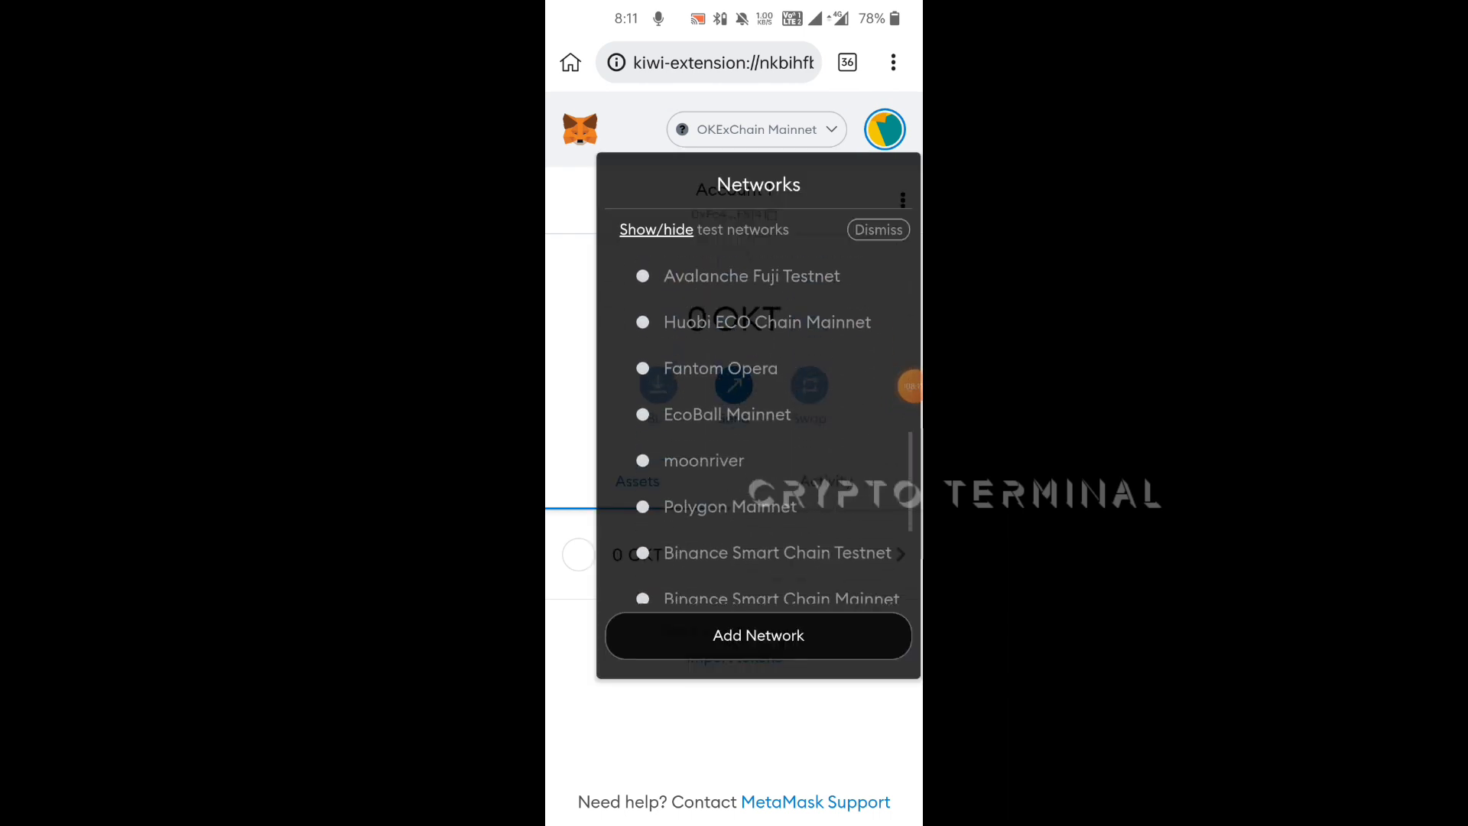
left_click(734, 734)
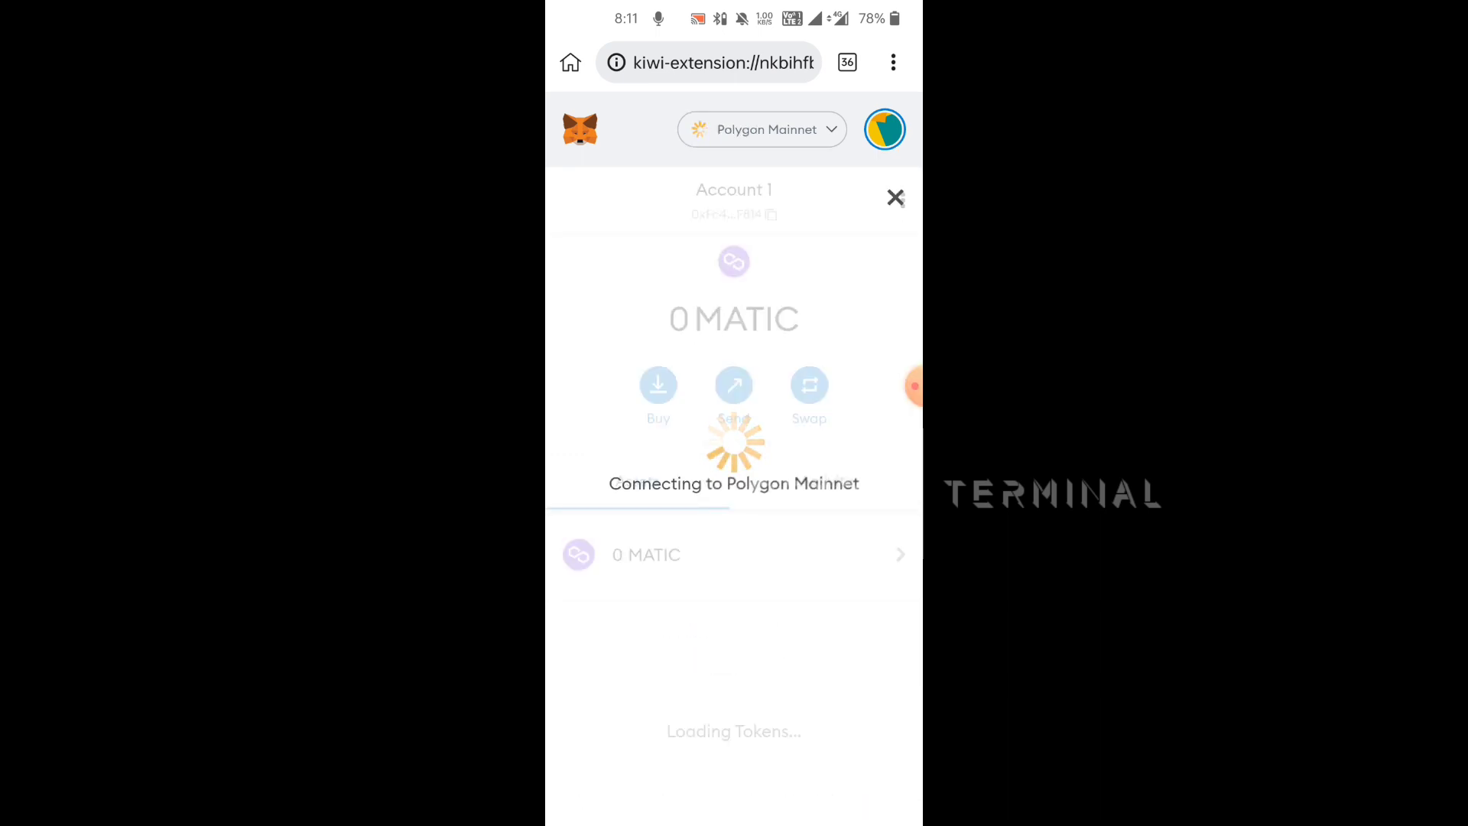
Show the Polygon wallet's activity list with the Claim V1 transaction at the top
scroll(734, 497, "down", 2)
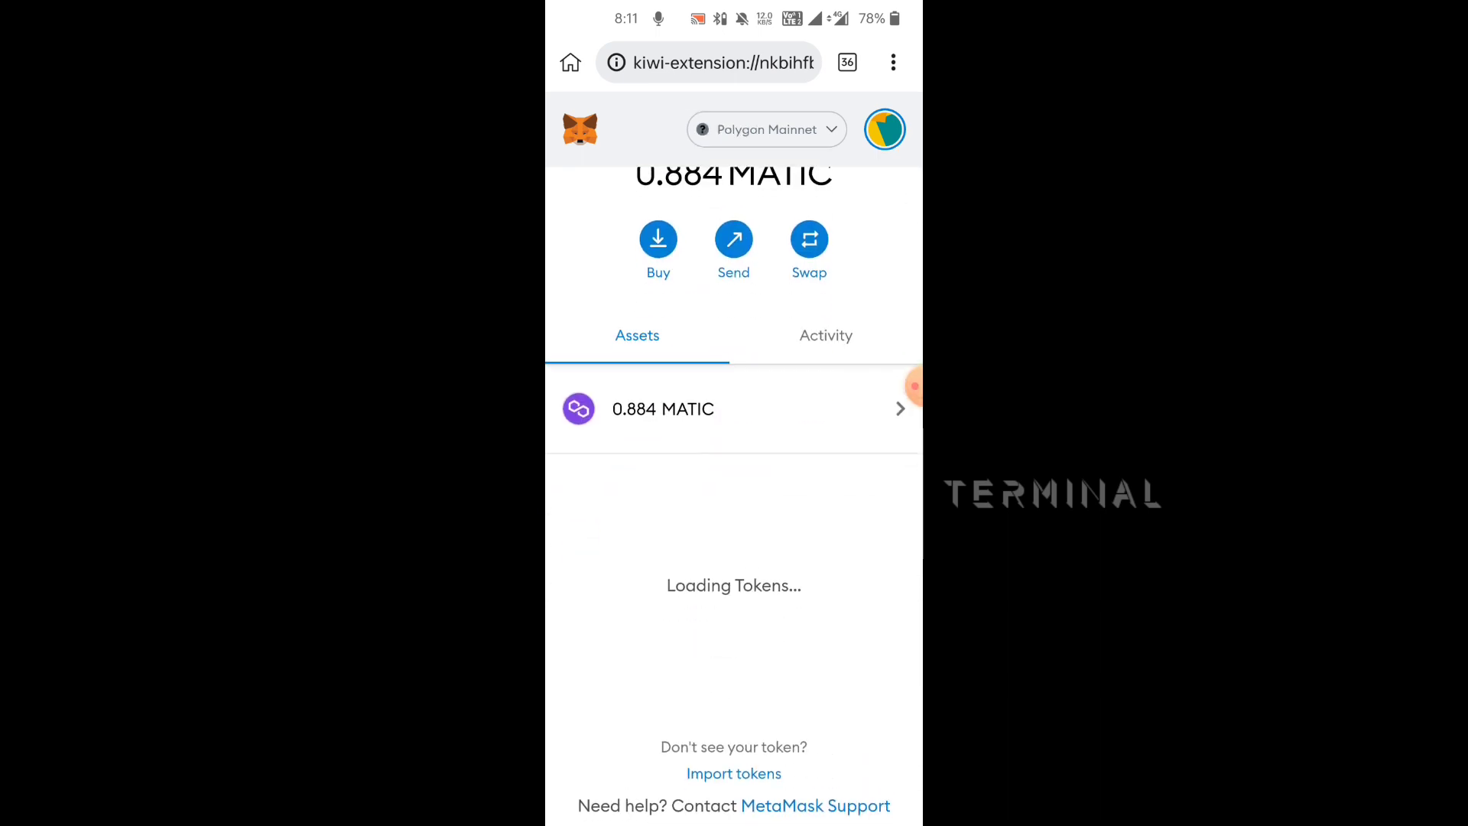
scroll(735, 459, "up", 2)
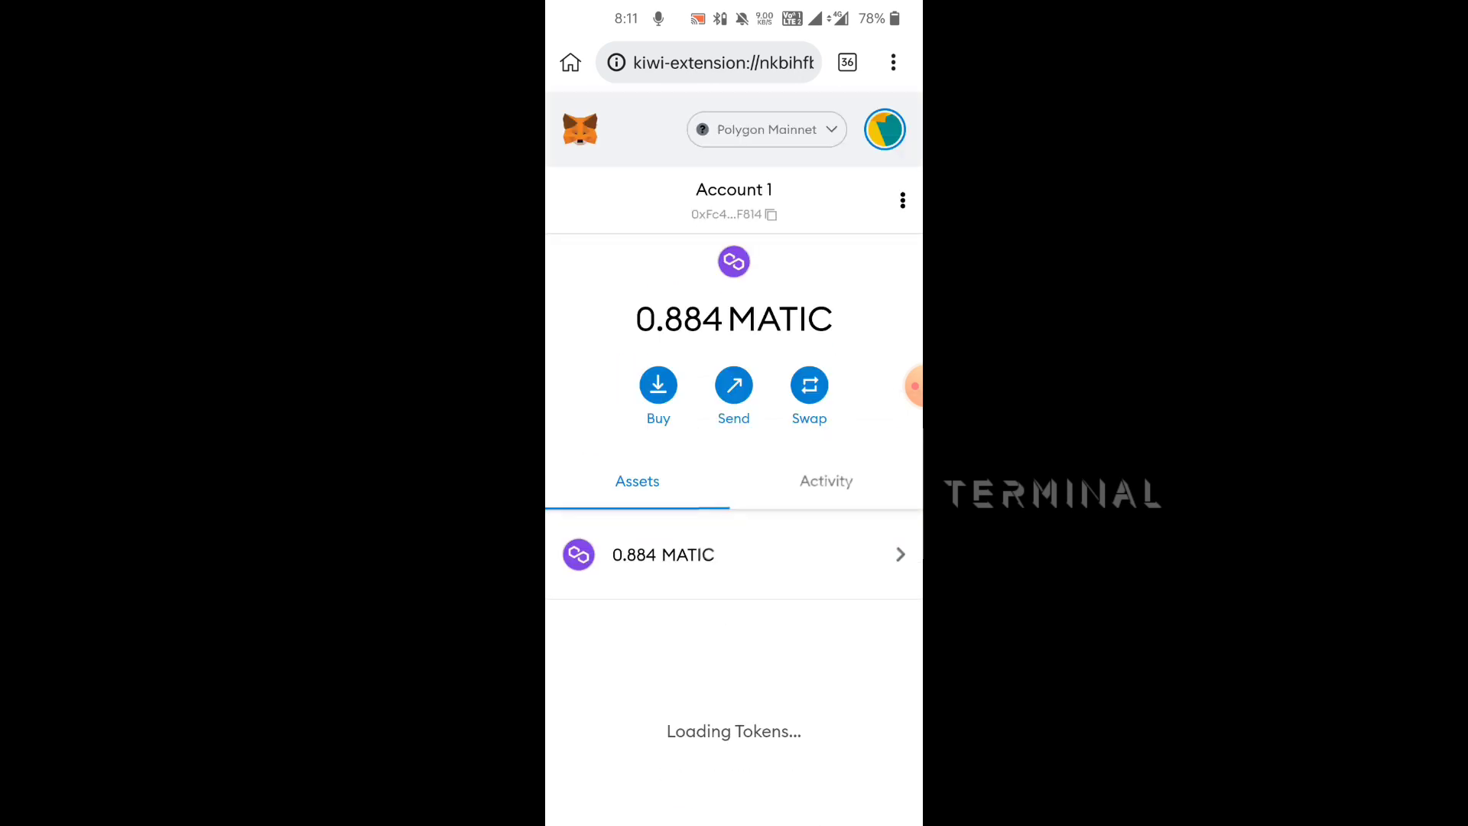
scroll(734, 490, "down", 1)
scroll(734, 489, "down", 1)
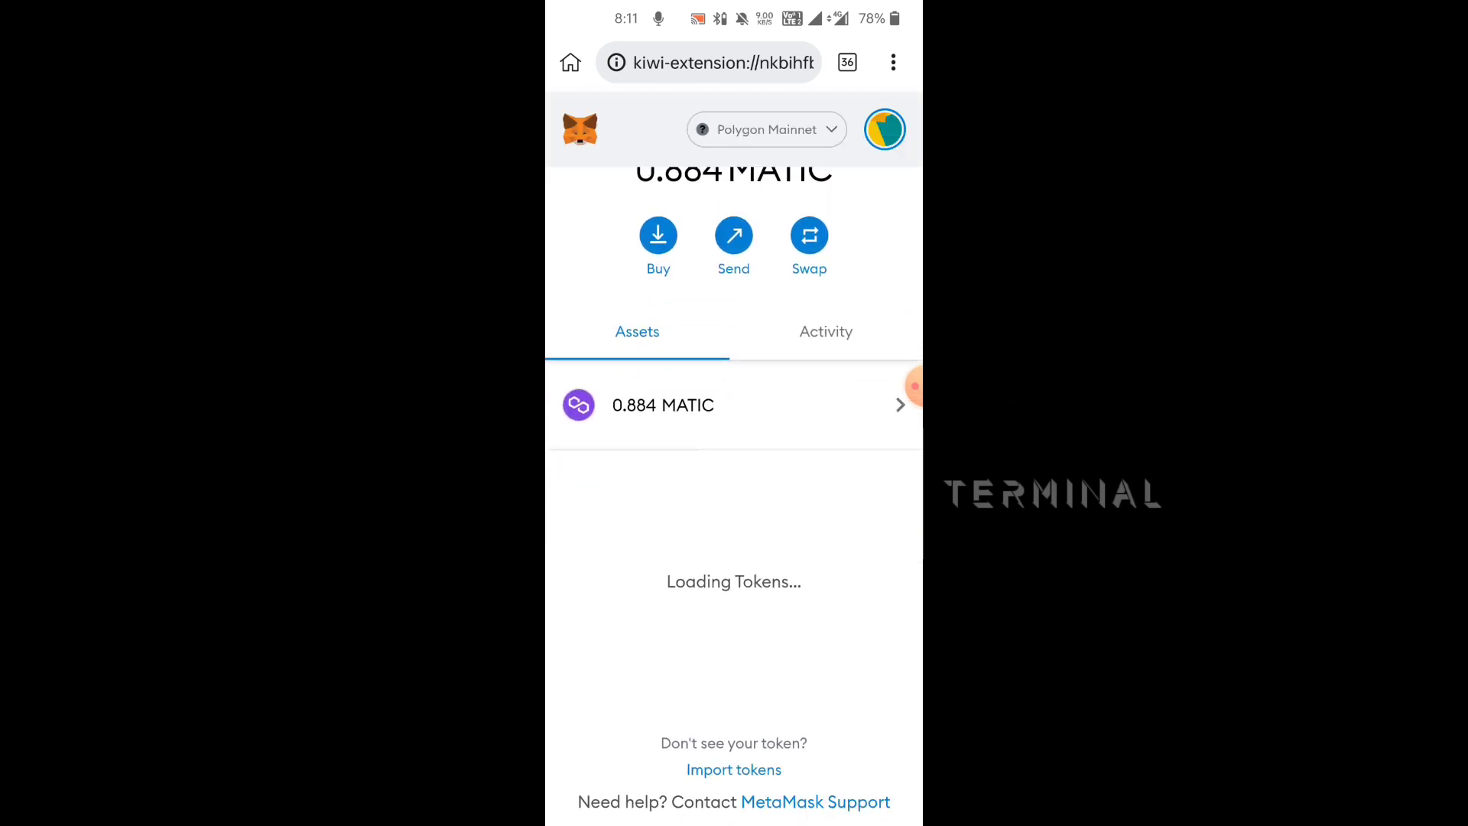
scroll(734, 489, "up", 1)
scroll(734, 489, "down", 1)
left_click(826, 331)
Copy the Claim V1 total gas fee of 0.00366636 MATIC from its transaction details
left_click_drag(915, 386, 628, 417)
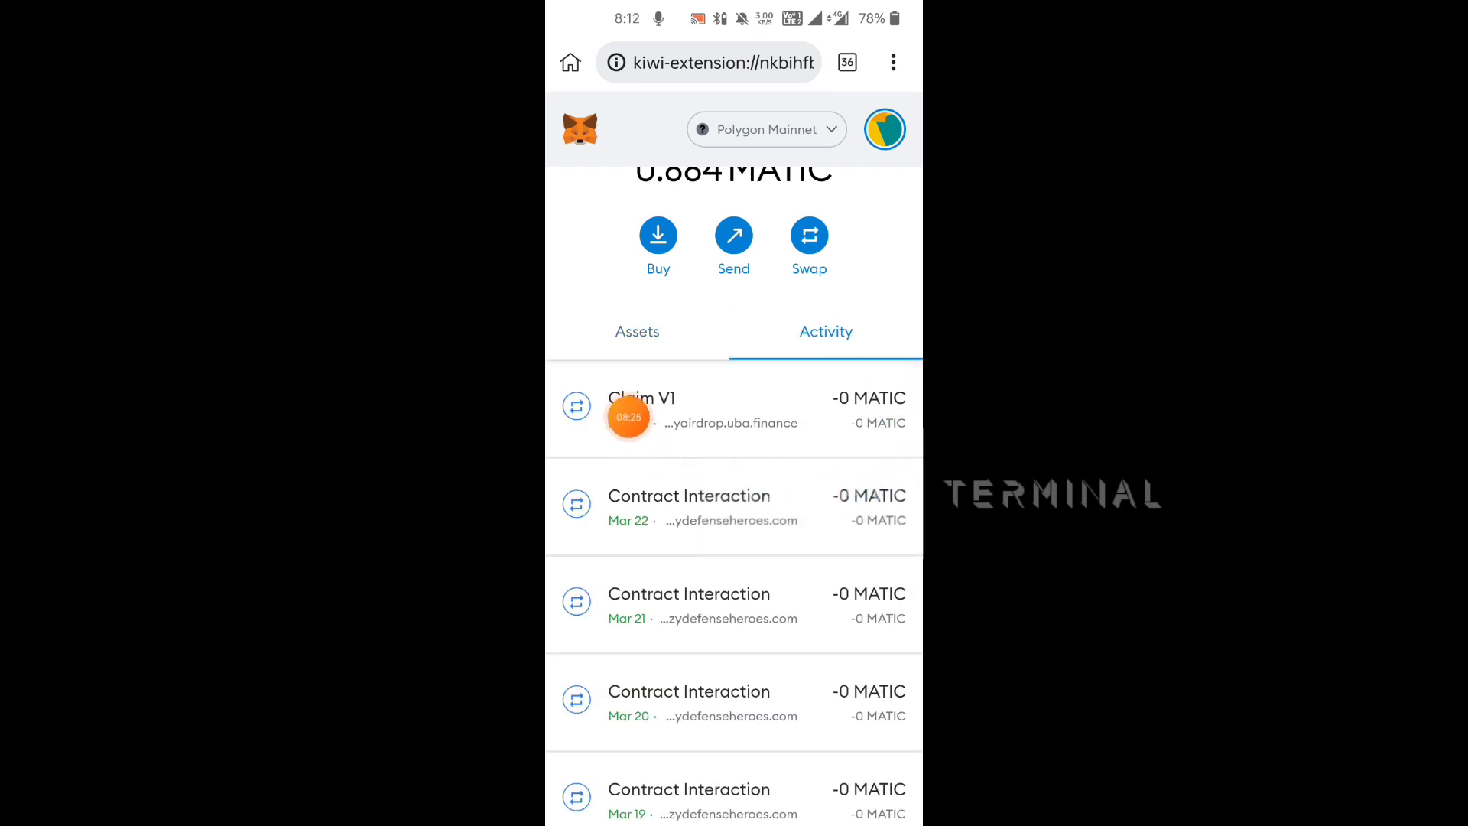
left_click(688, 409)
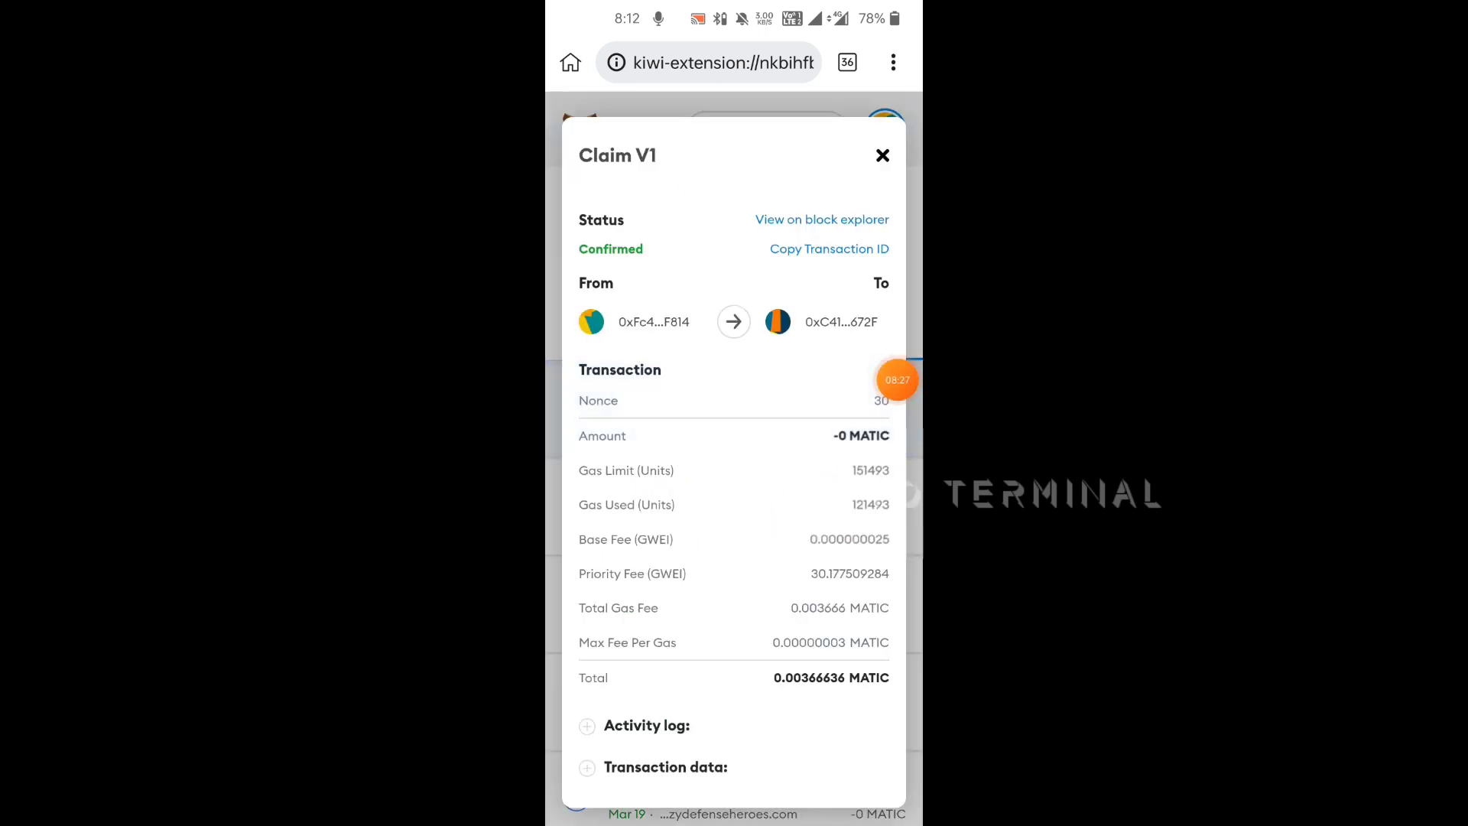
mouse_move(898, 380)
left_mouse_down()
mouse_move(849, 609)
mouse_move(907, 419)
left_mouse_up()
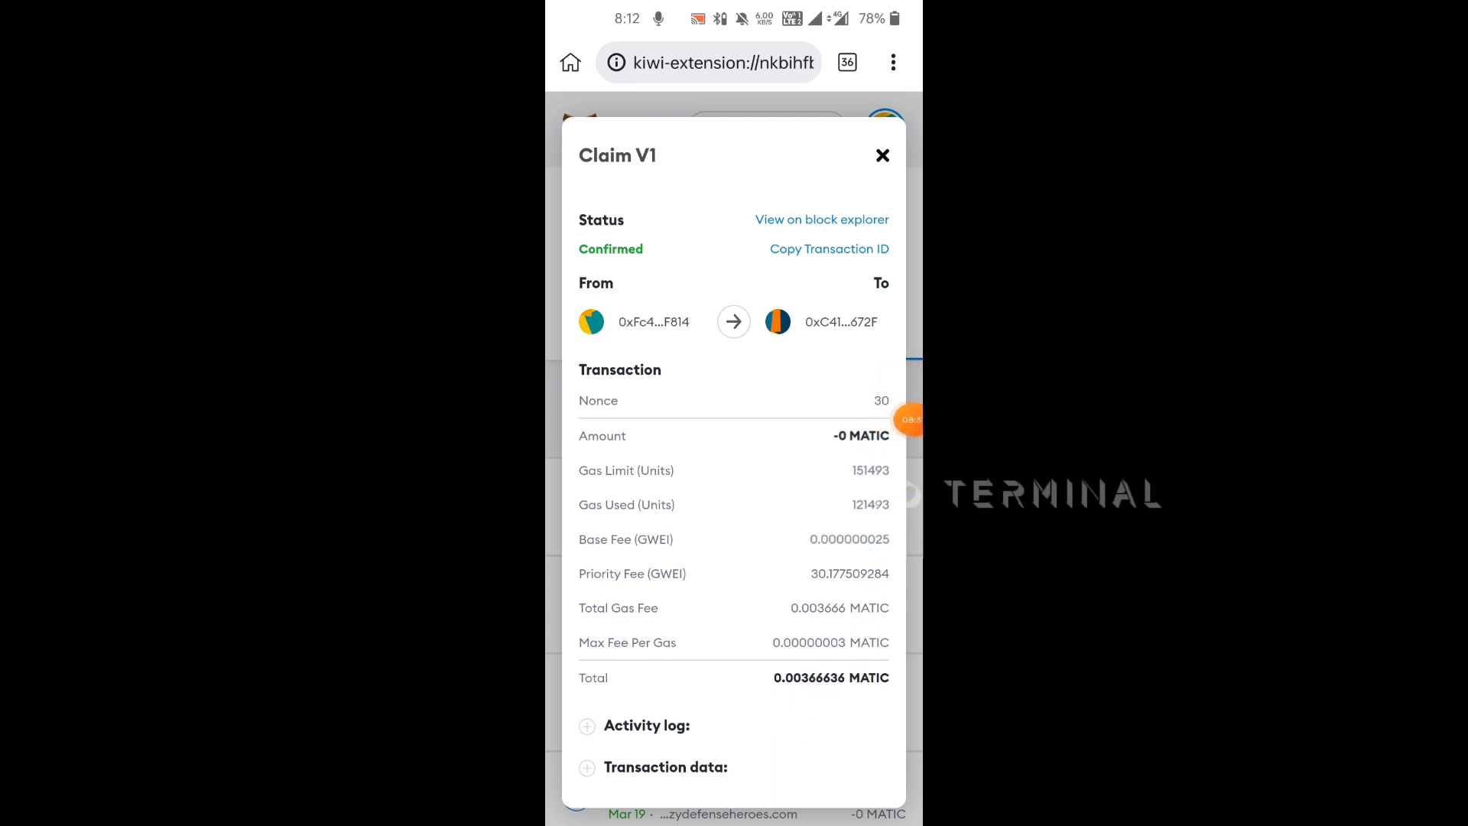
left_click(832, 678)
left_click(665, 639)
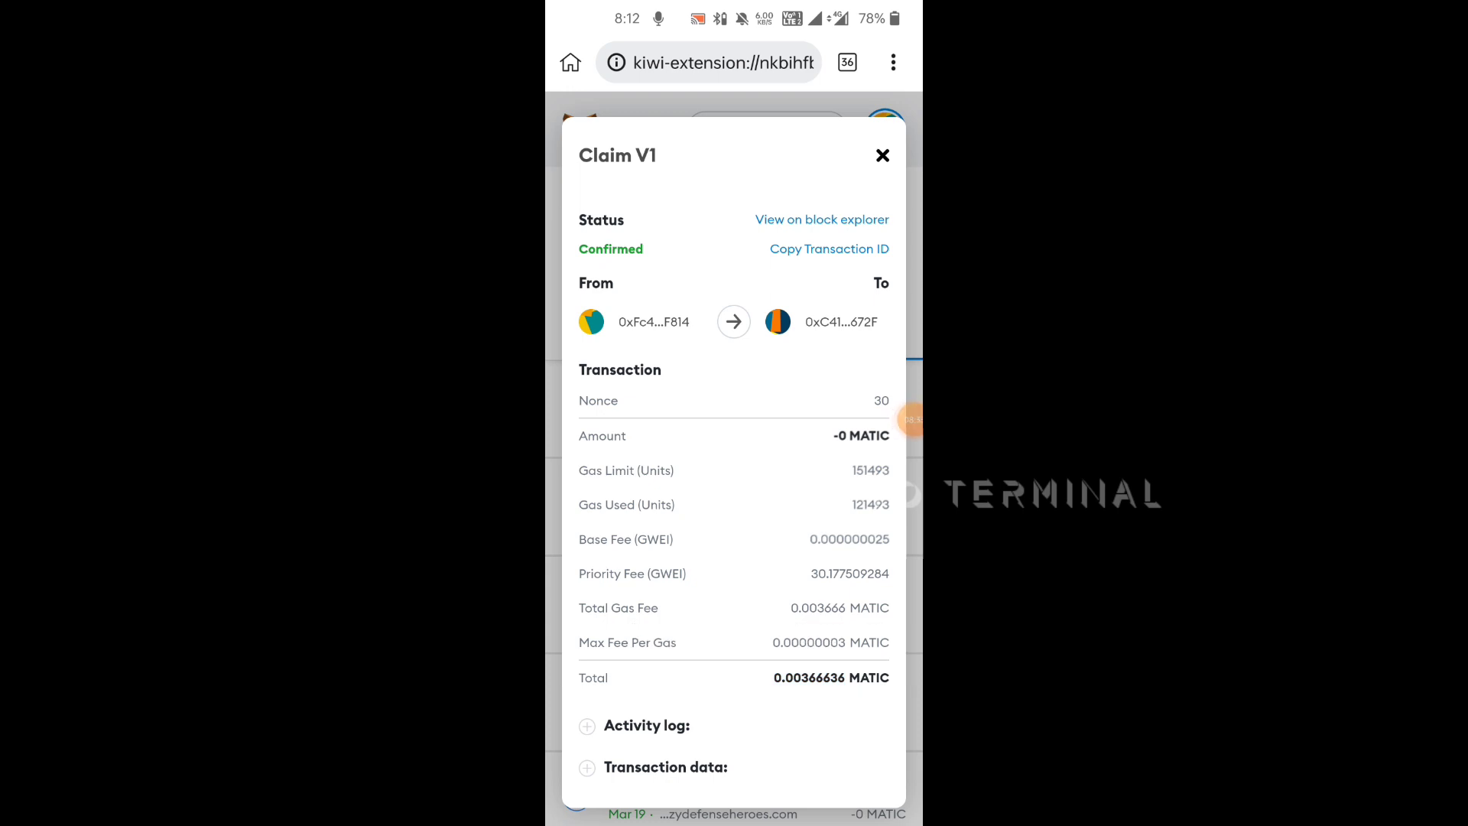
left_click(883, 156)
Return to the Polygon token list, which now shows 4 EQUITY
left_click(637, 331)
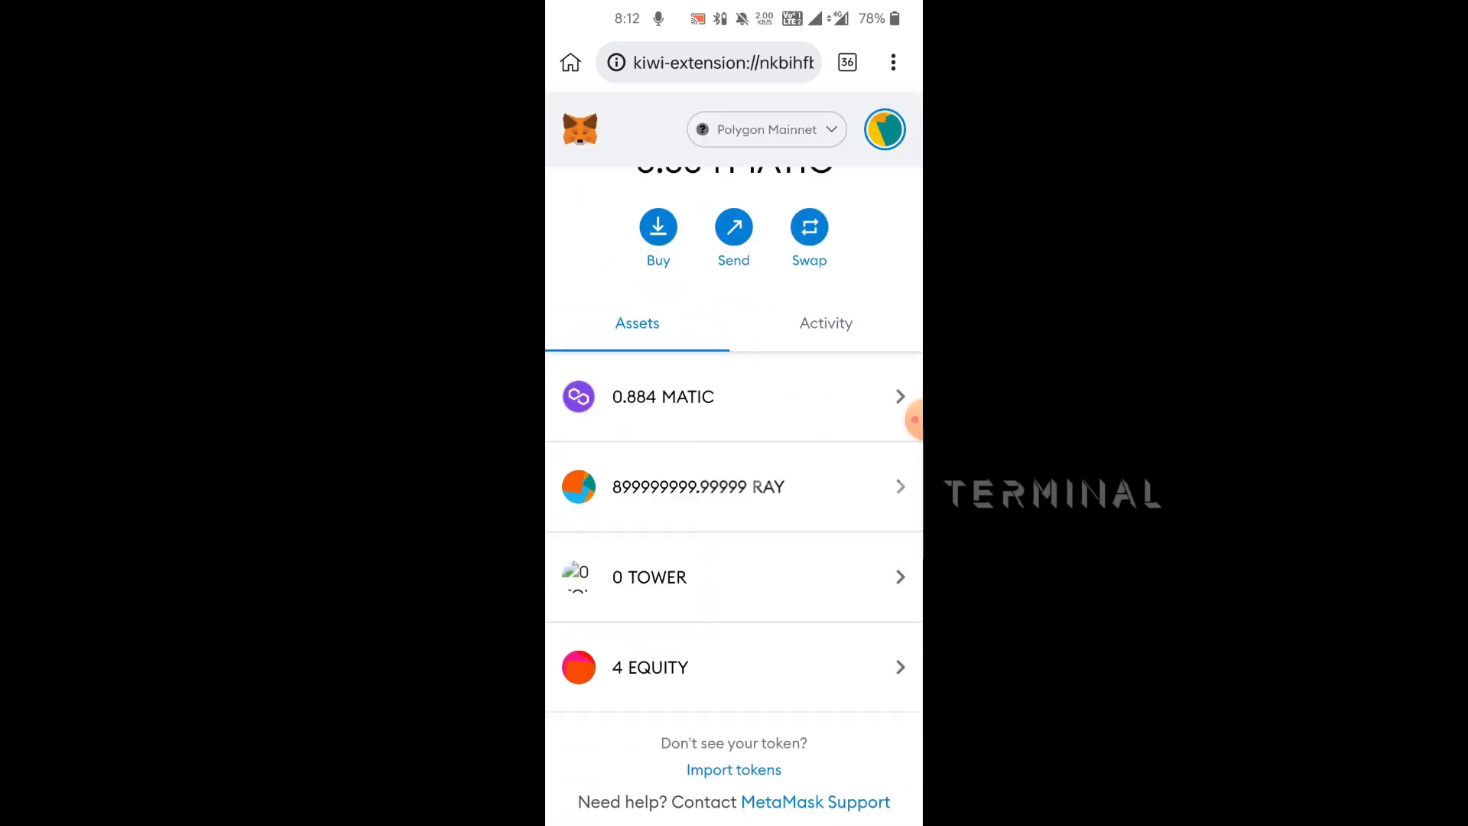
mouse_move(915, 419)
left_mouse_down()
mouse_move(657, 648)
mouse_move(898, 394)
left_mouse_up()
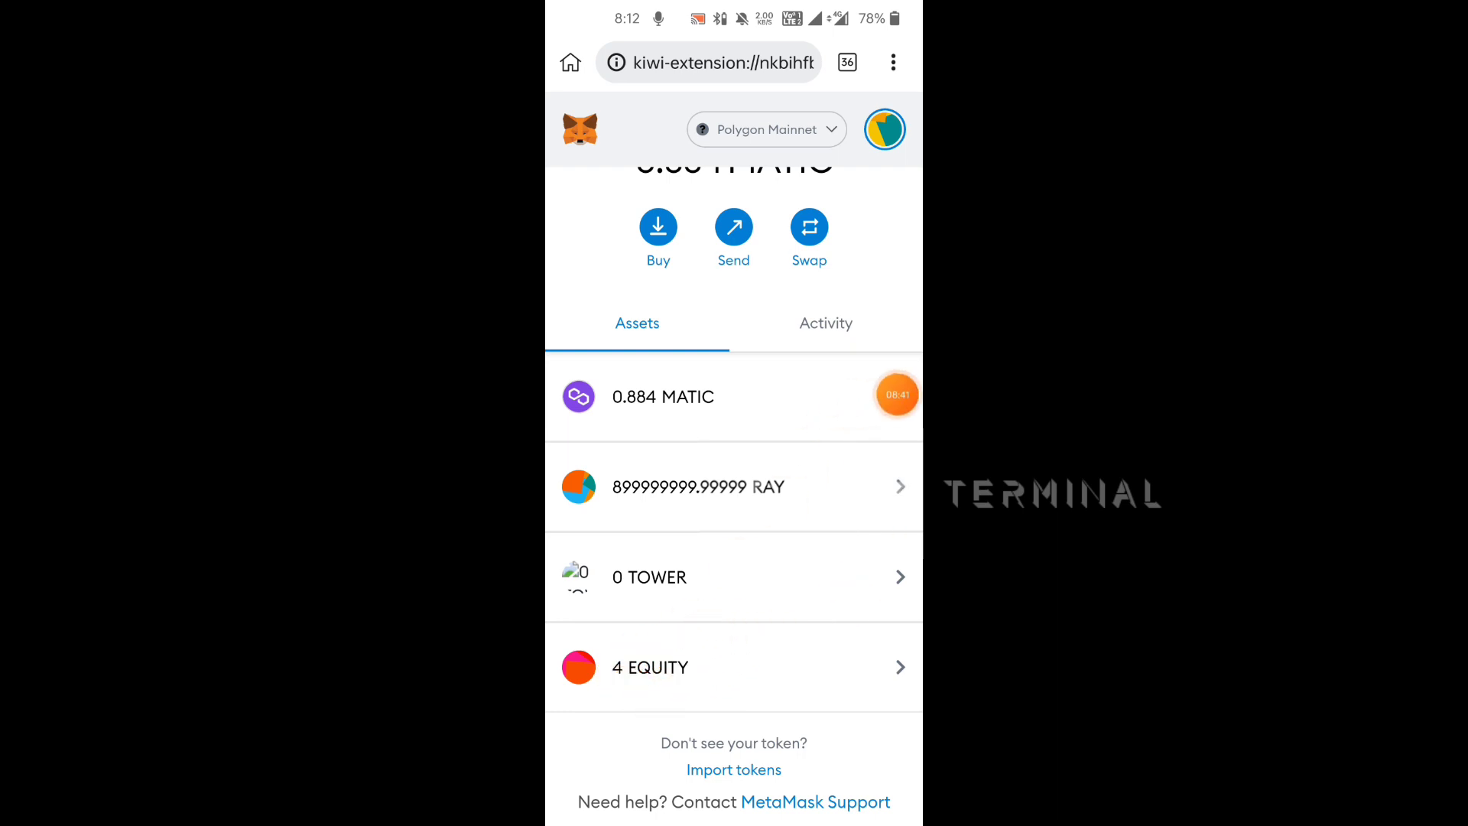
scroll(734, 459, "up", 2)
Search Google for '0.00366636 matic to inr' using the copied gas fee
left_click(893, 62)
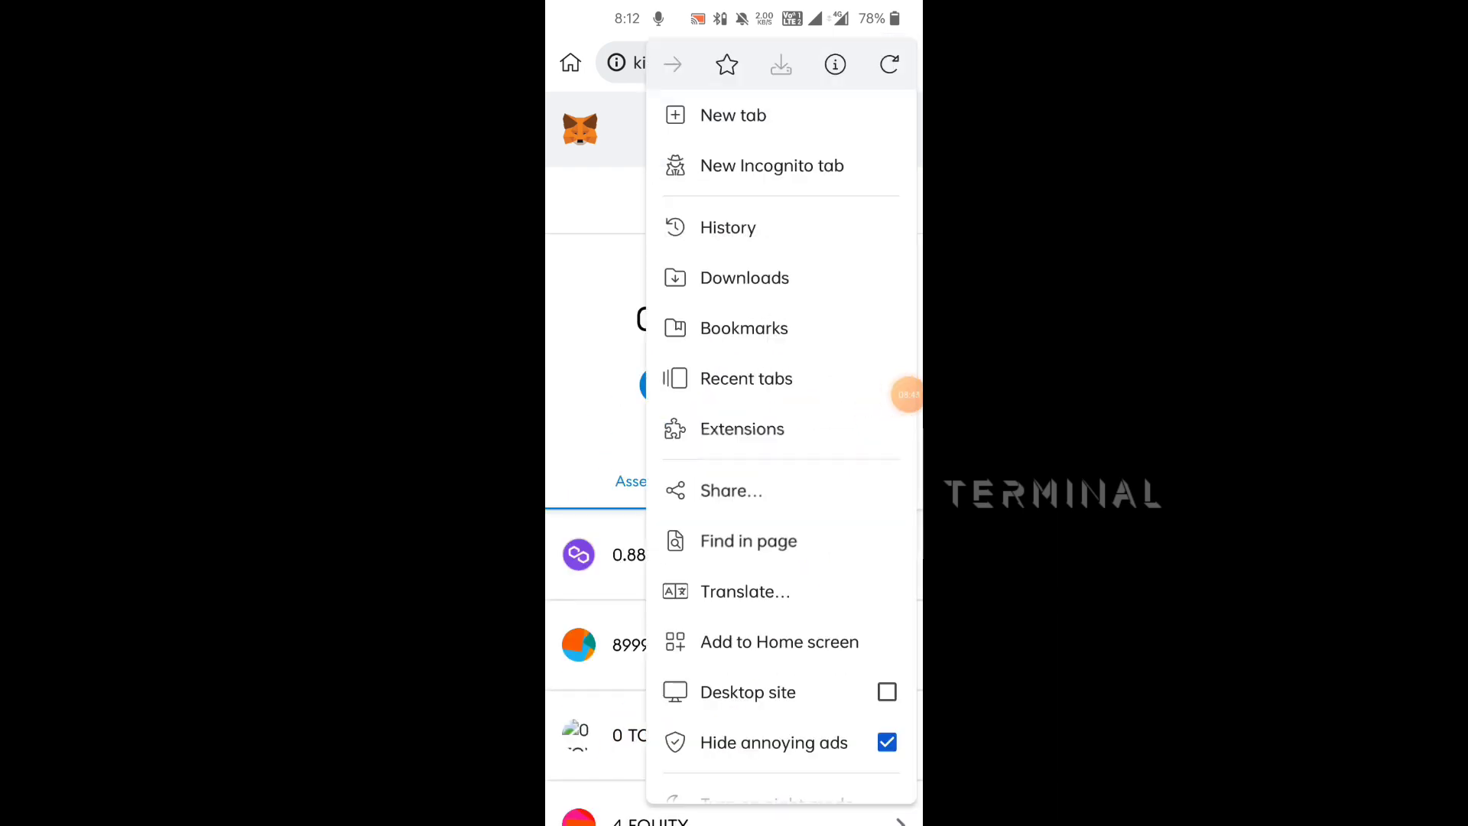
key("Escape")
left_click(847, 62)
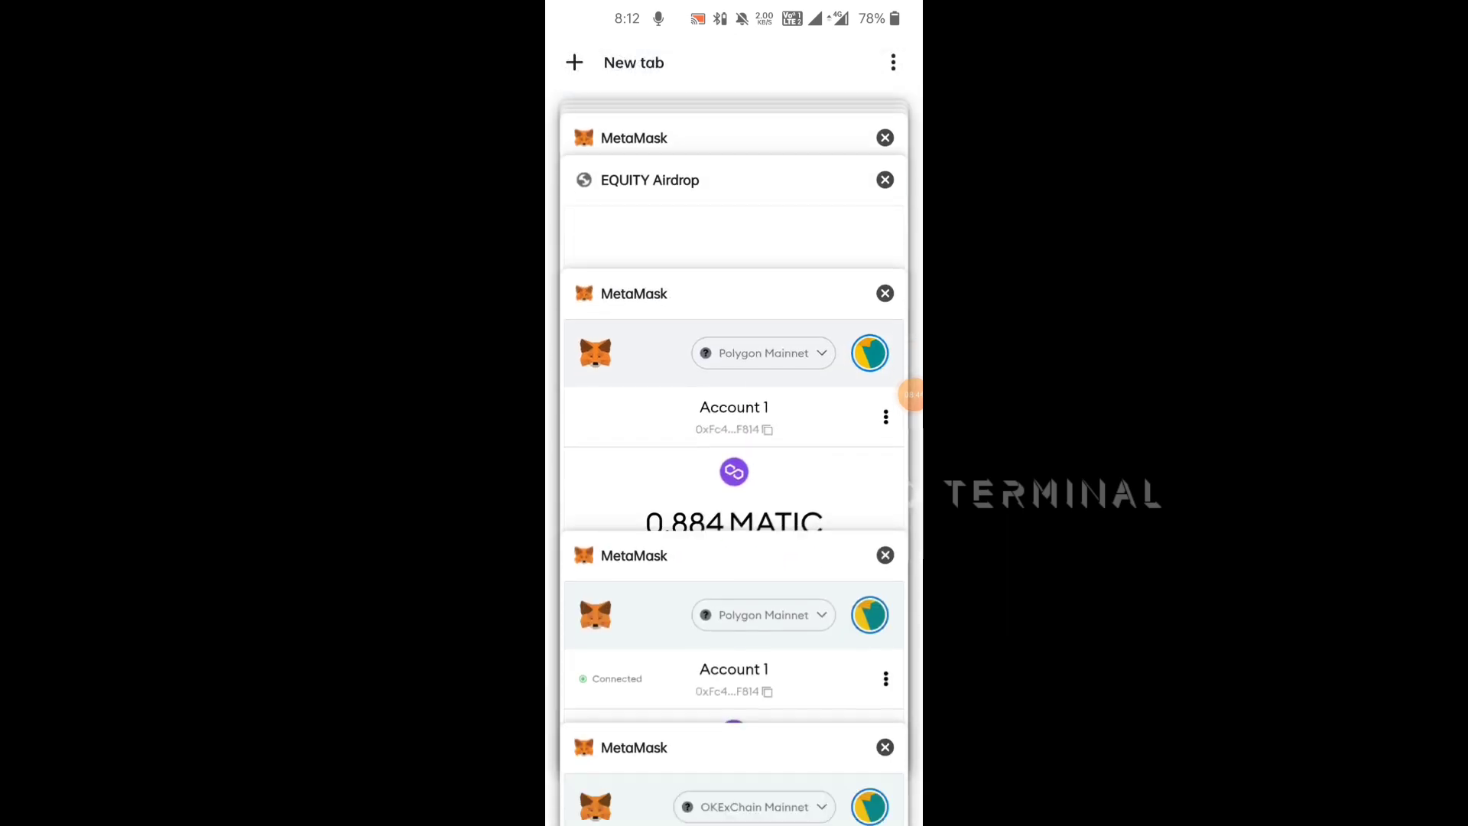
scroll(734, 458, "down", 1)
left_click(734, 459)
left_click(724, 62)
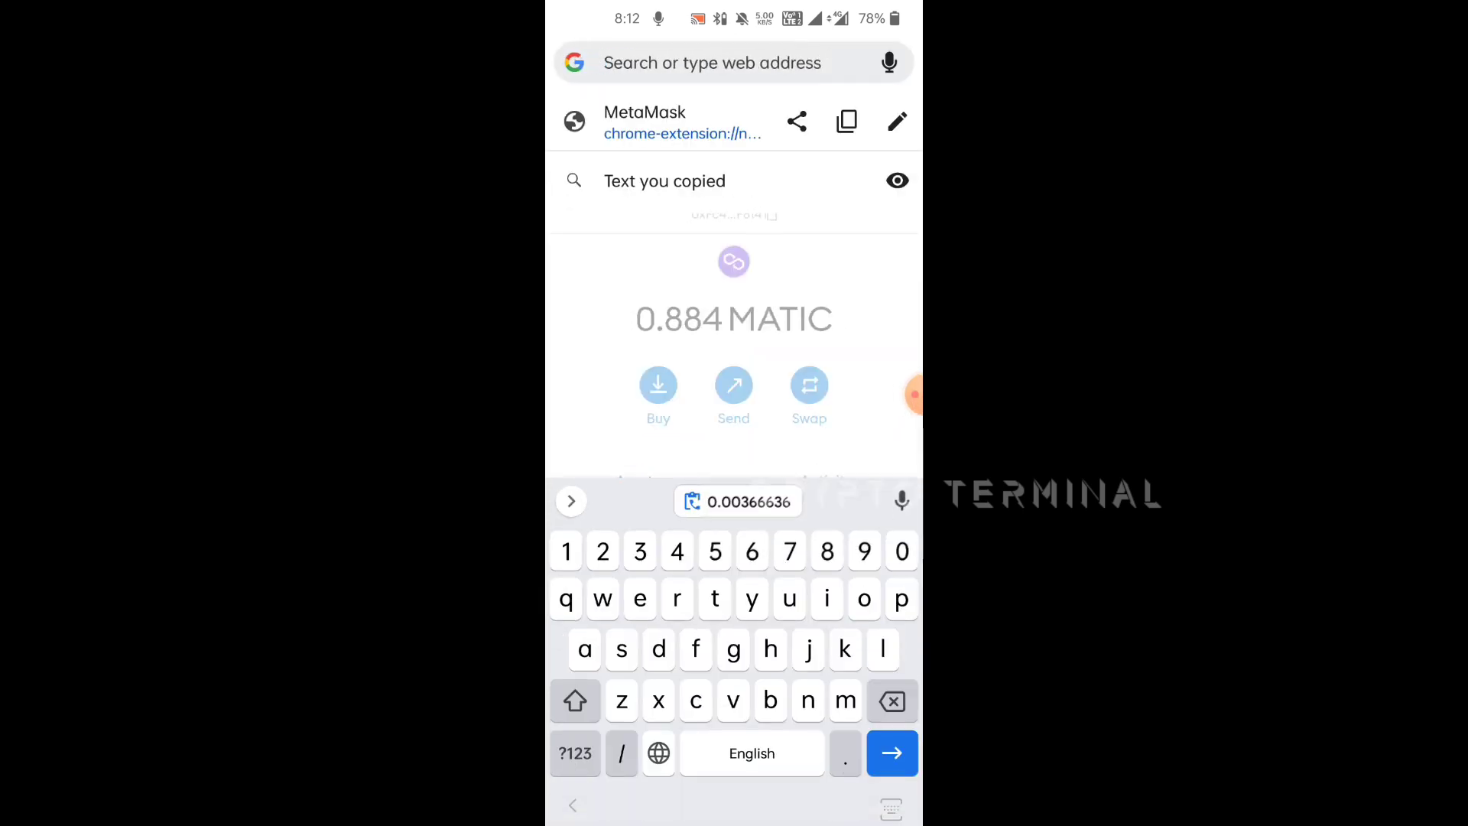
left_click(737, 502)
type("matic ")
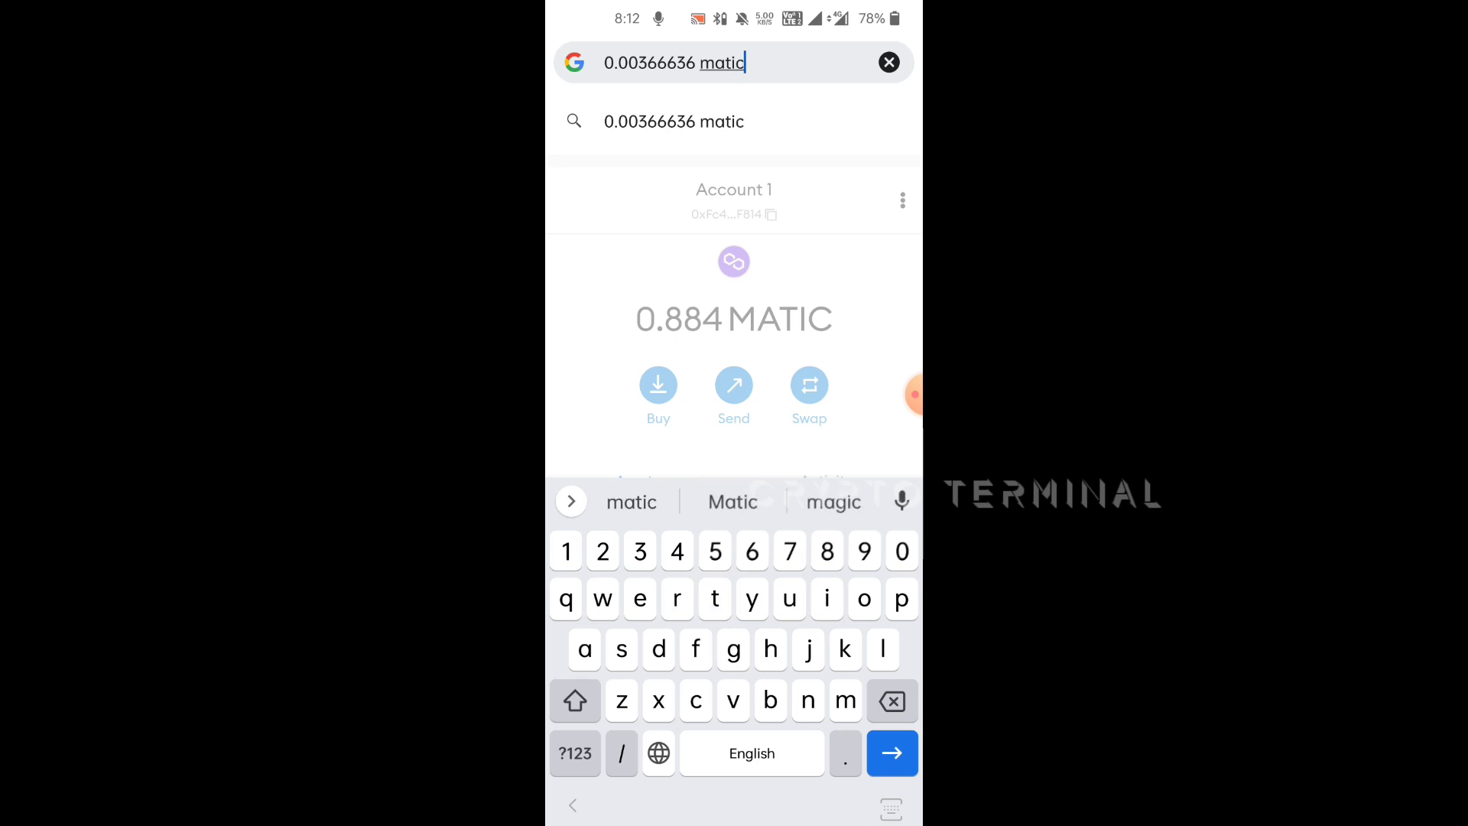
type("to")
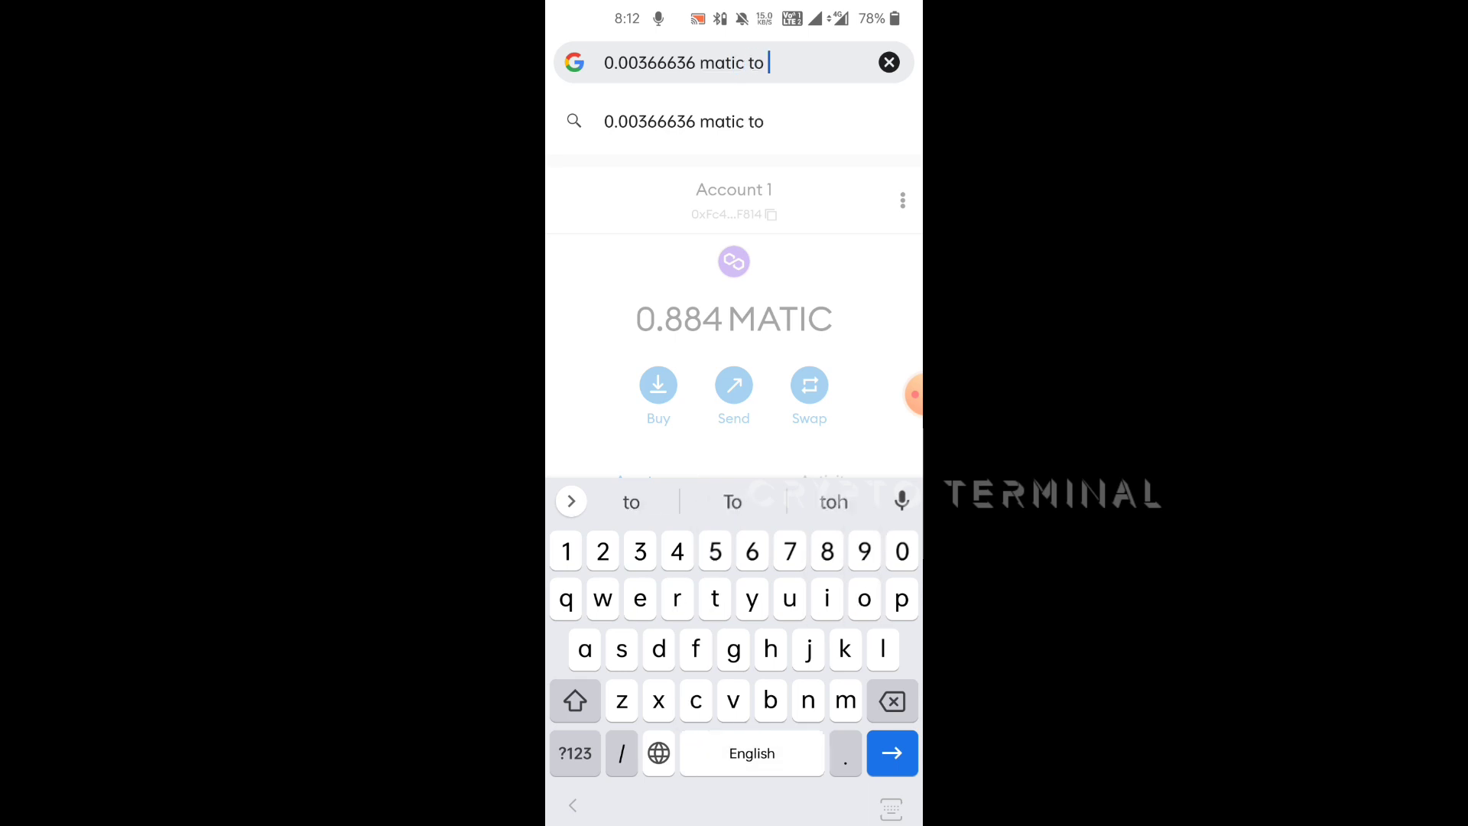
type(" inr")
key("Return")
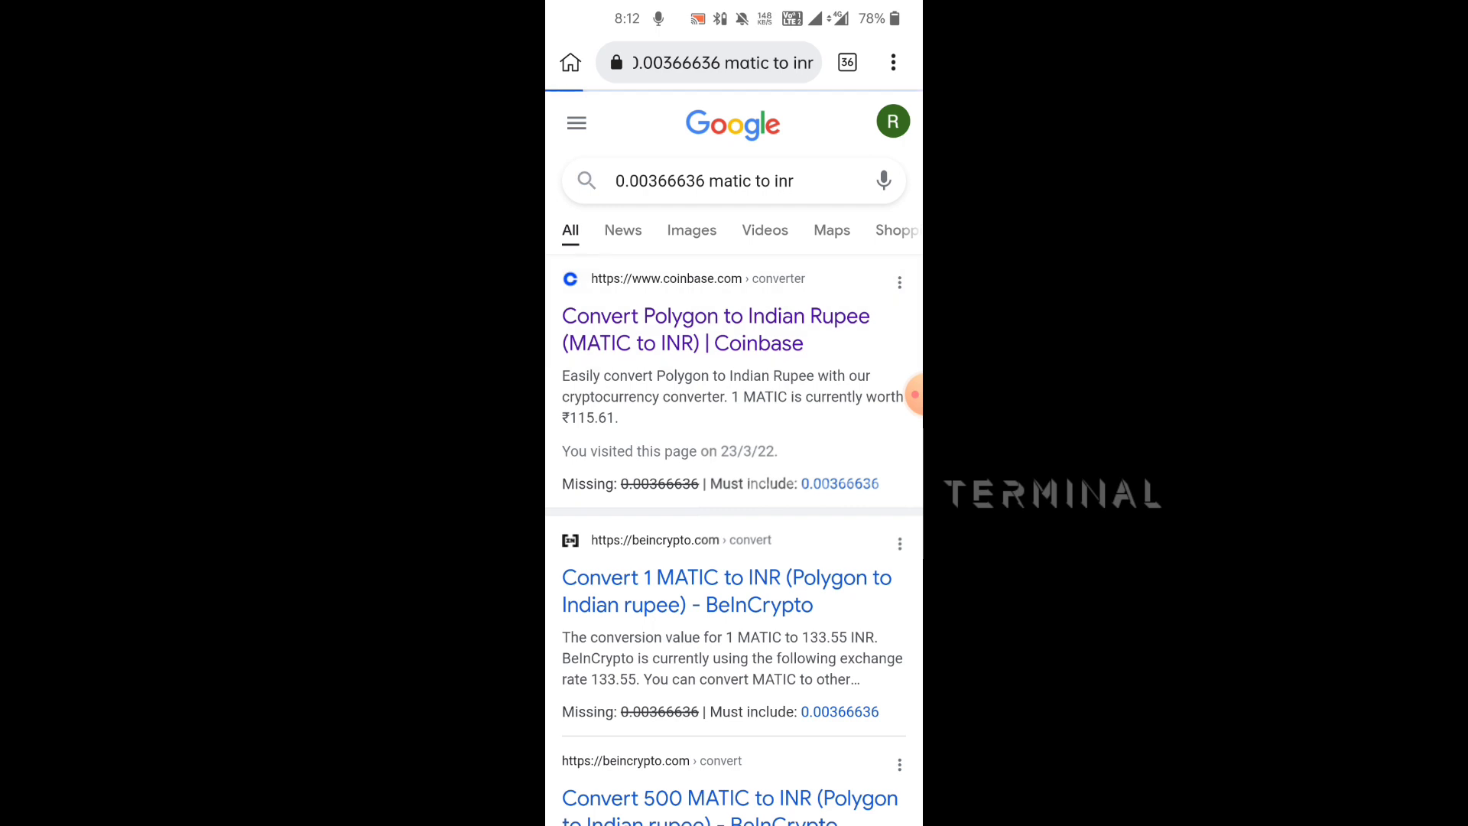
Enter 0.00366636 MATIC in the Coinbase converter, which shows 0.42 INR
left_click(596, 648)
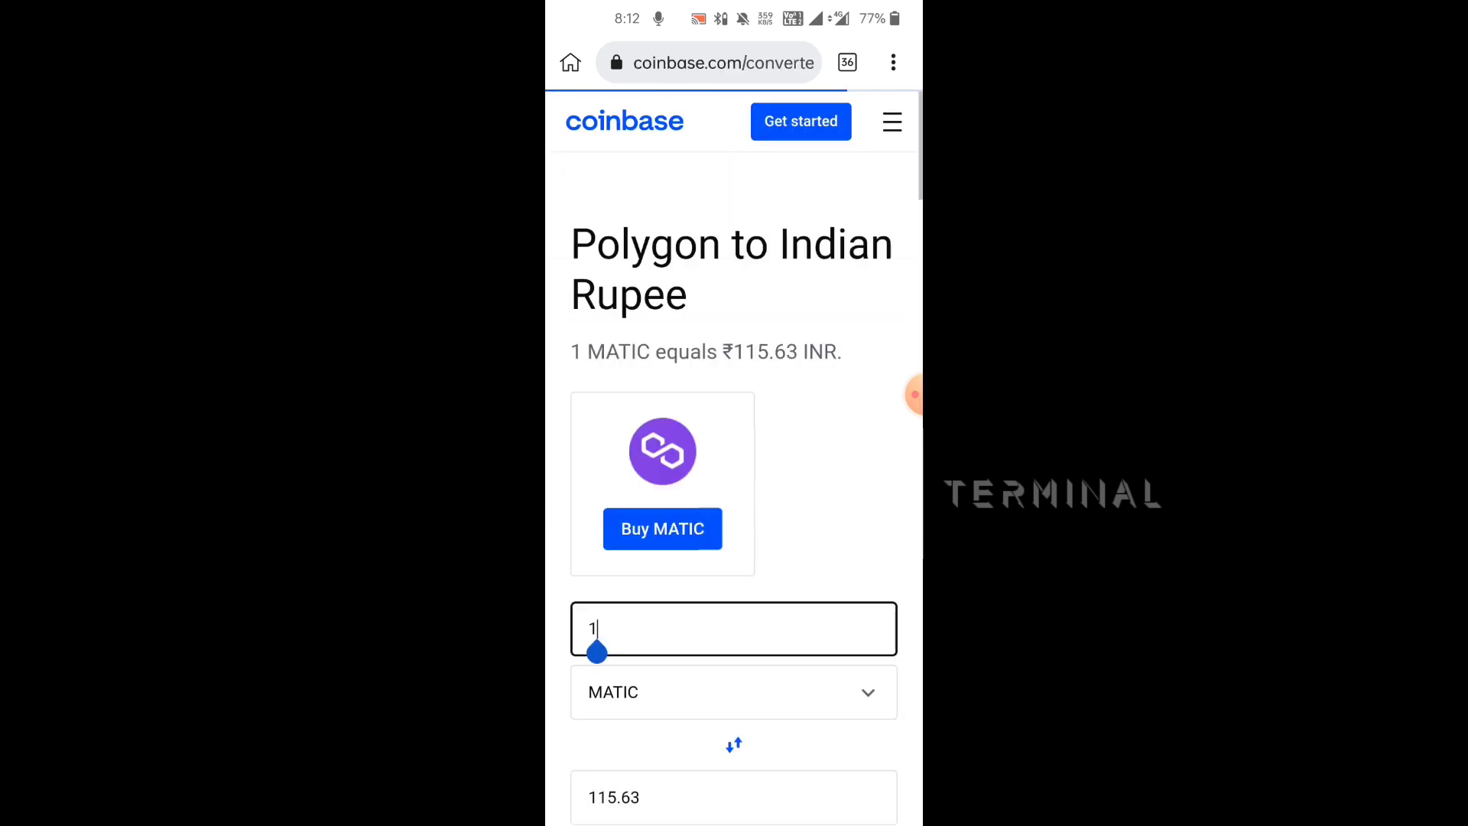
key("BackSpace")
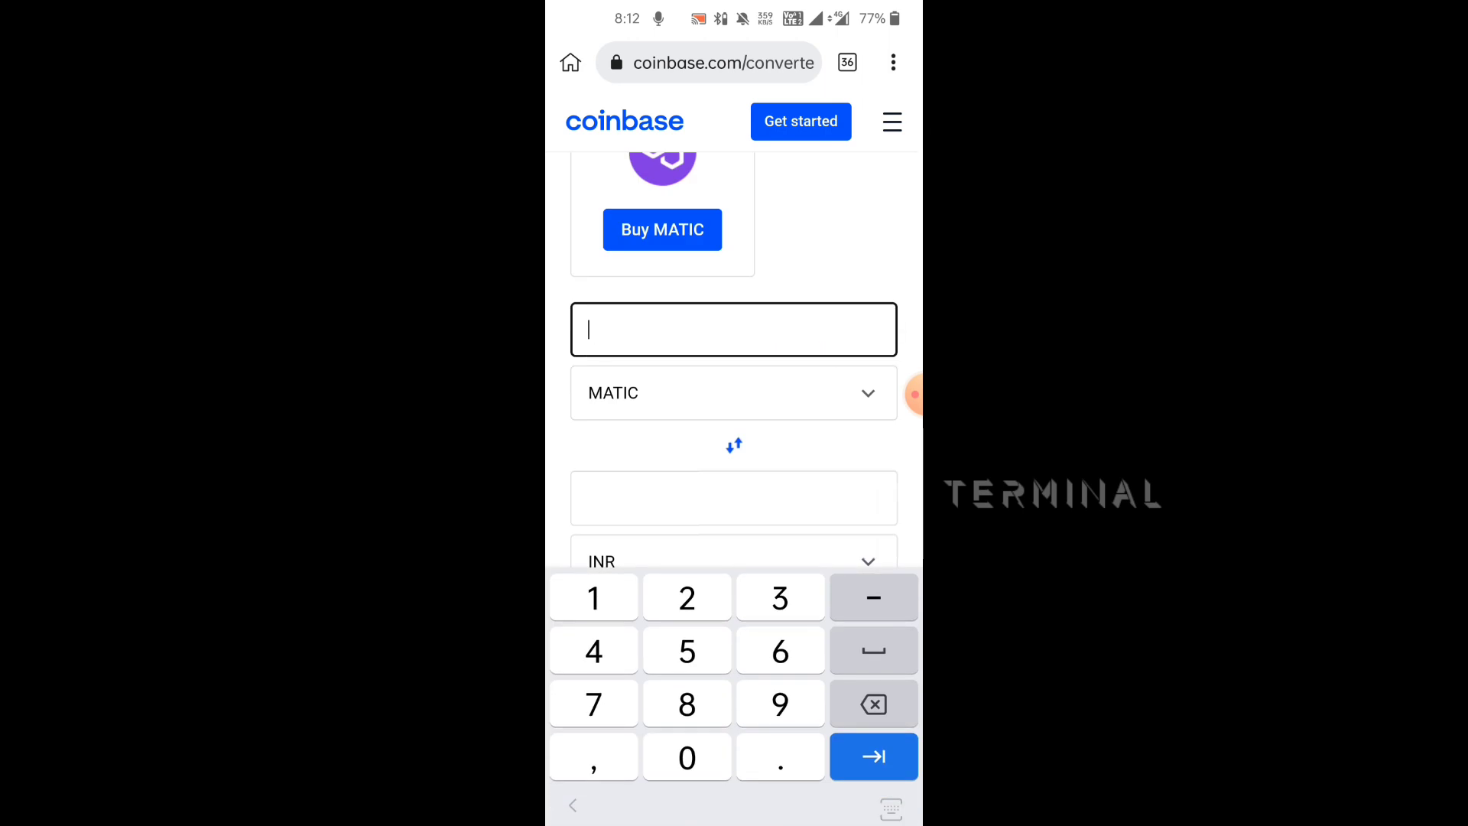
left_click(588, 329)
left_click(598, 292)
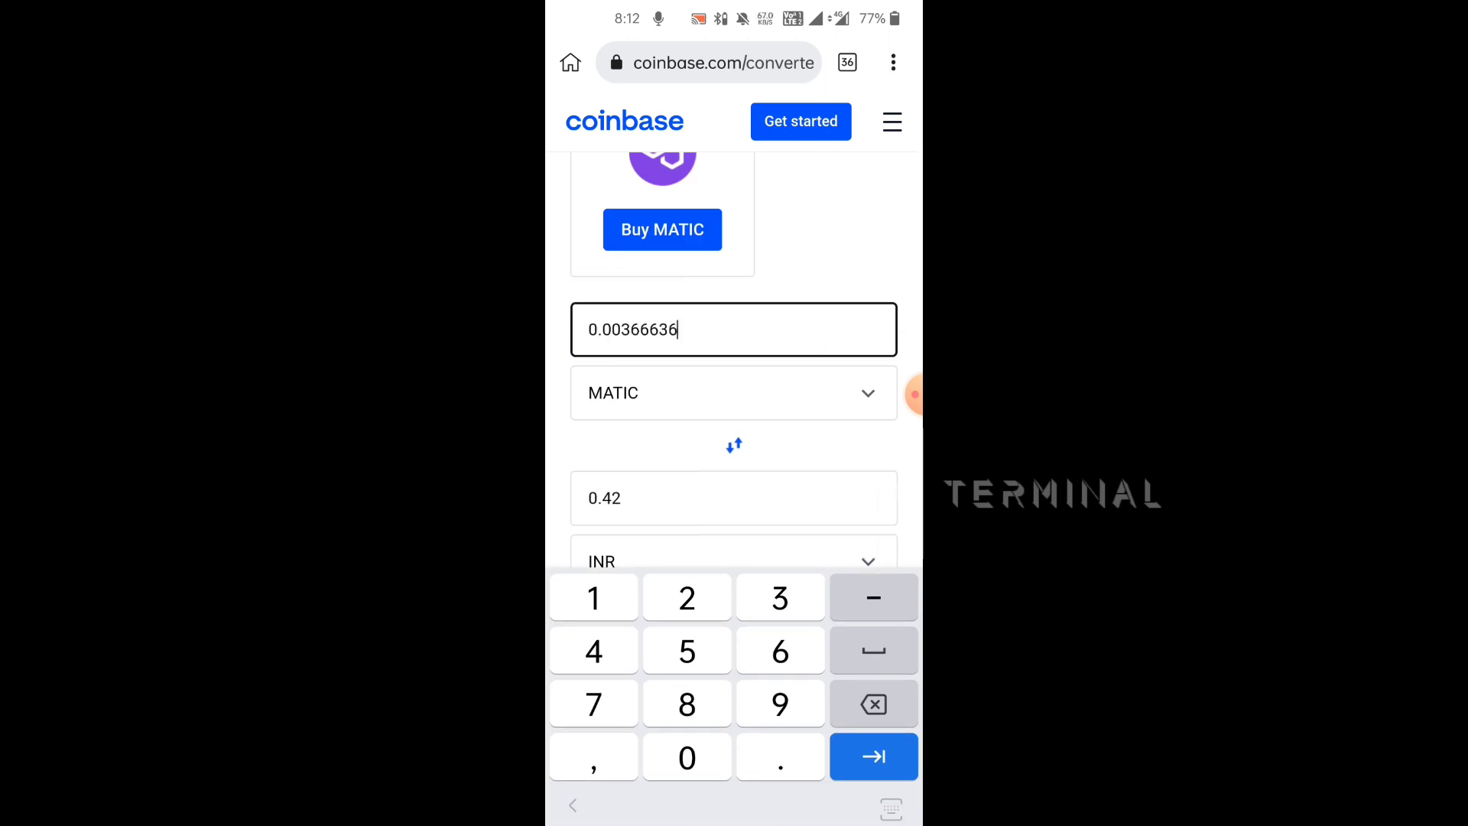
mouse_move(914, 395)
left_mouse_down()
mouse_move(658, 511)
mouse_move(737, 383)
mouse_move(895, 295)
left_mouse_up()
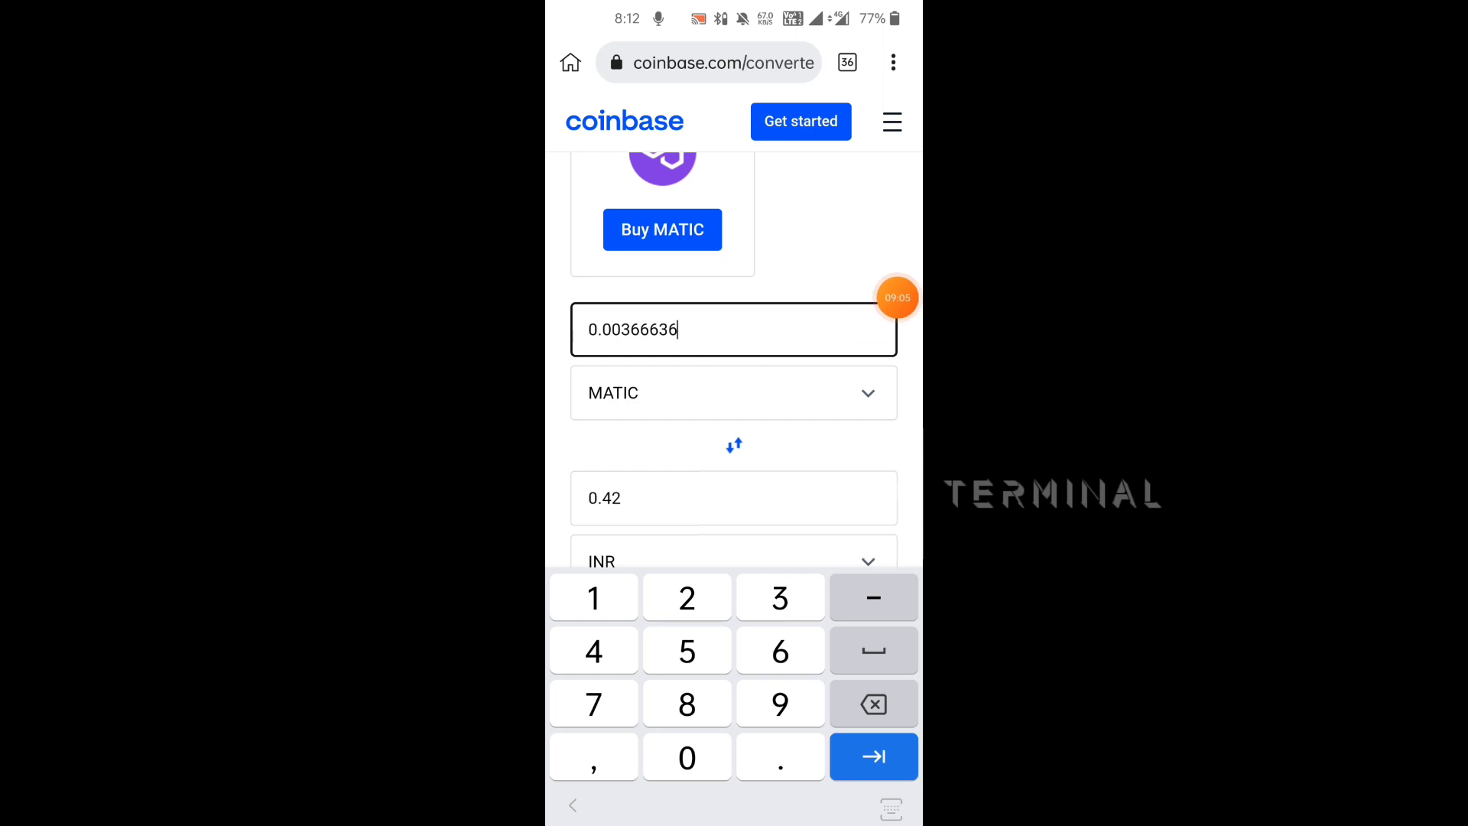
left_click(712, 62)
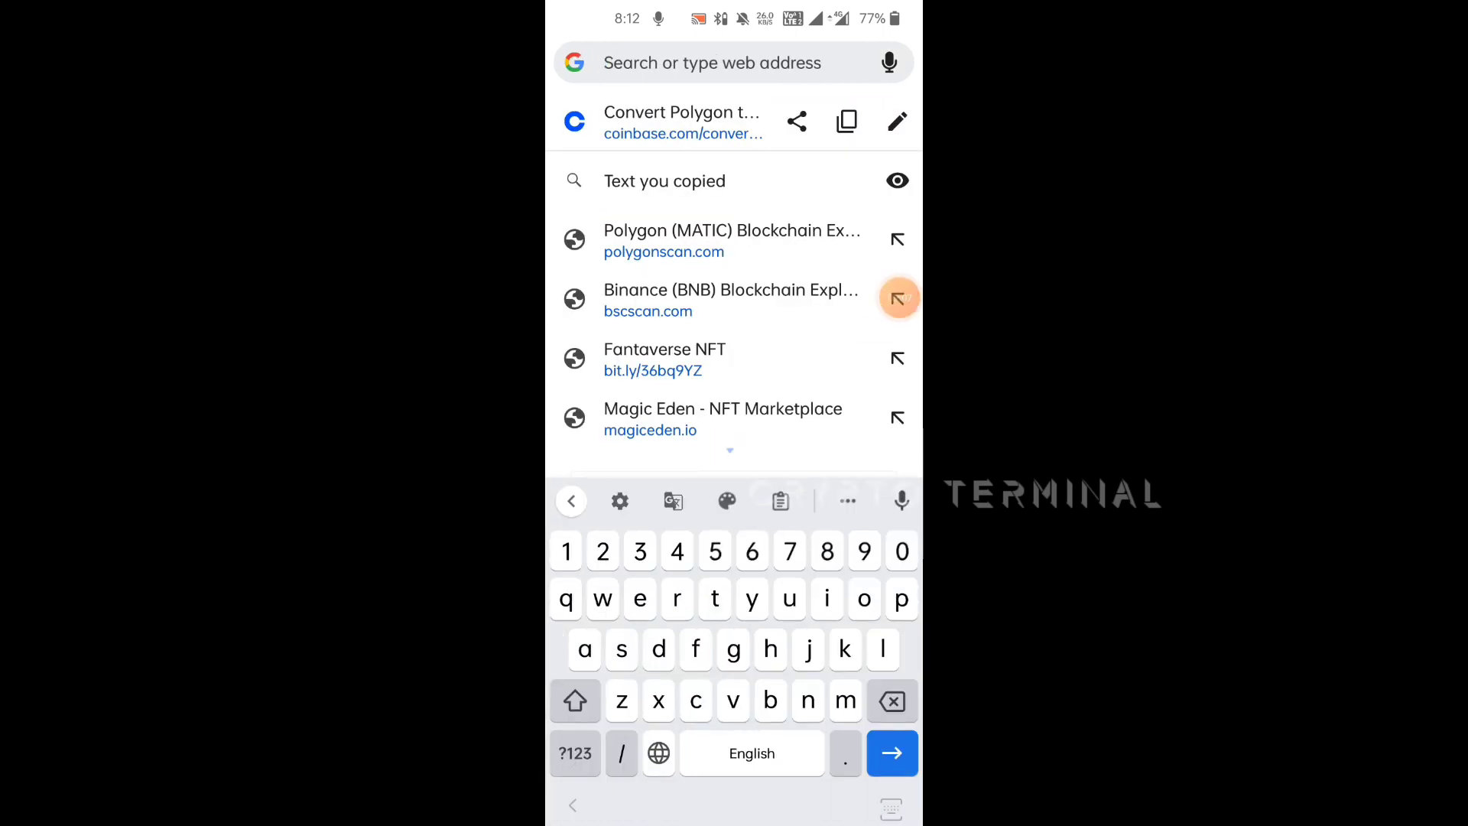
Search Google for 'okt to inr' (₹2,577.35 per OKT), then return to the MetaMask tab
type("okt")
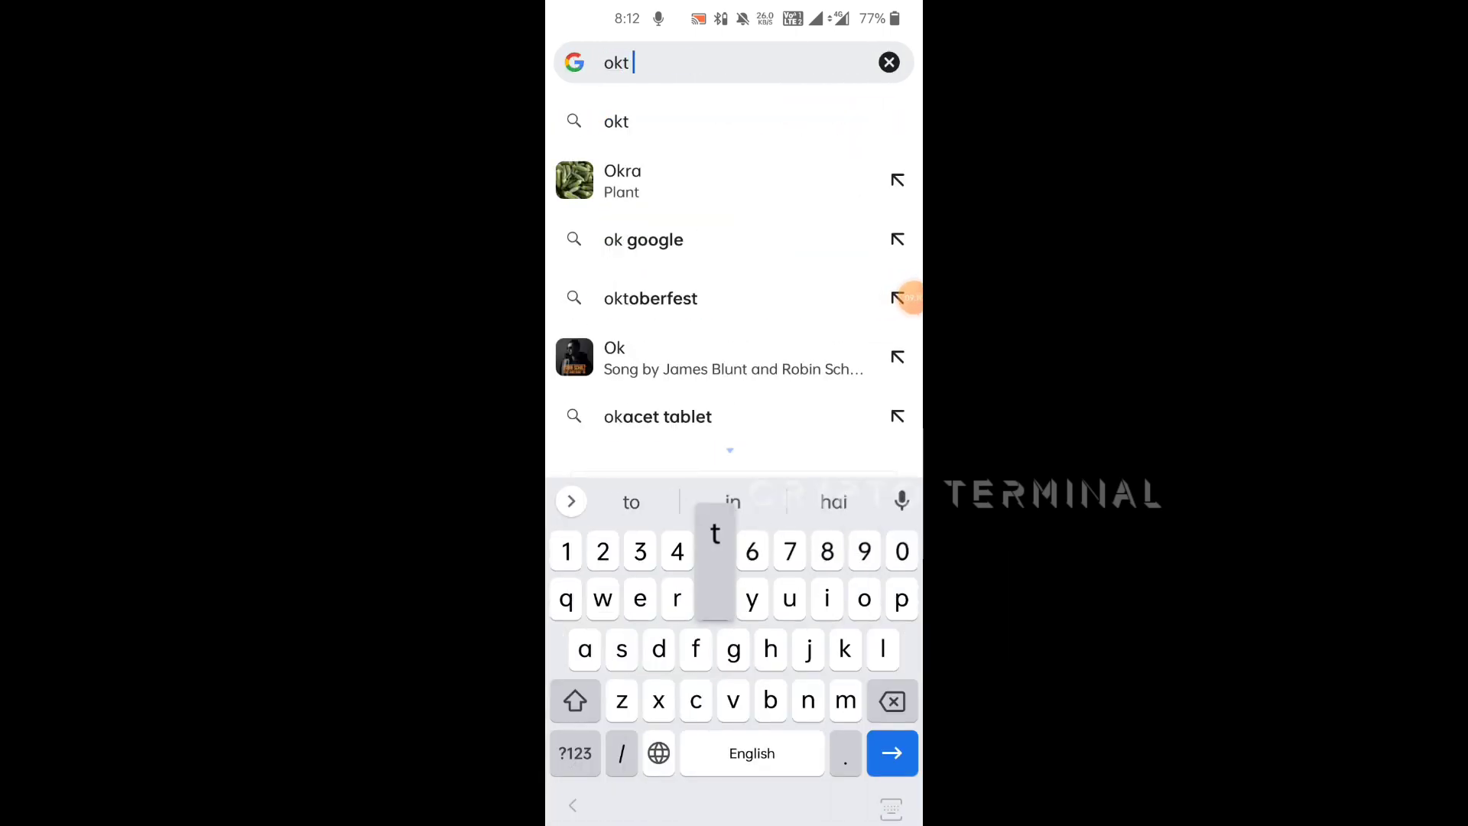
type(" to inr")
key("Return")
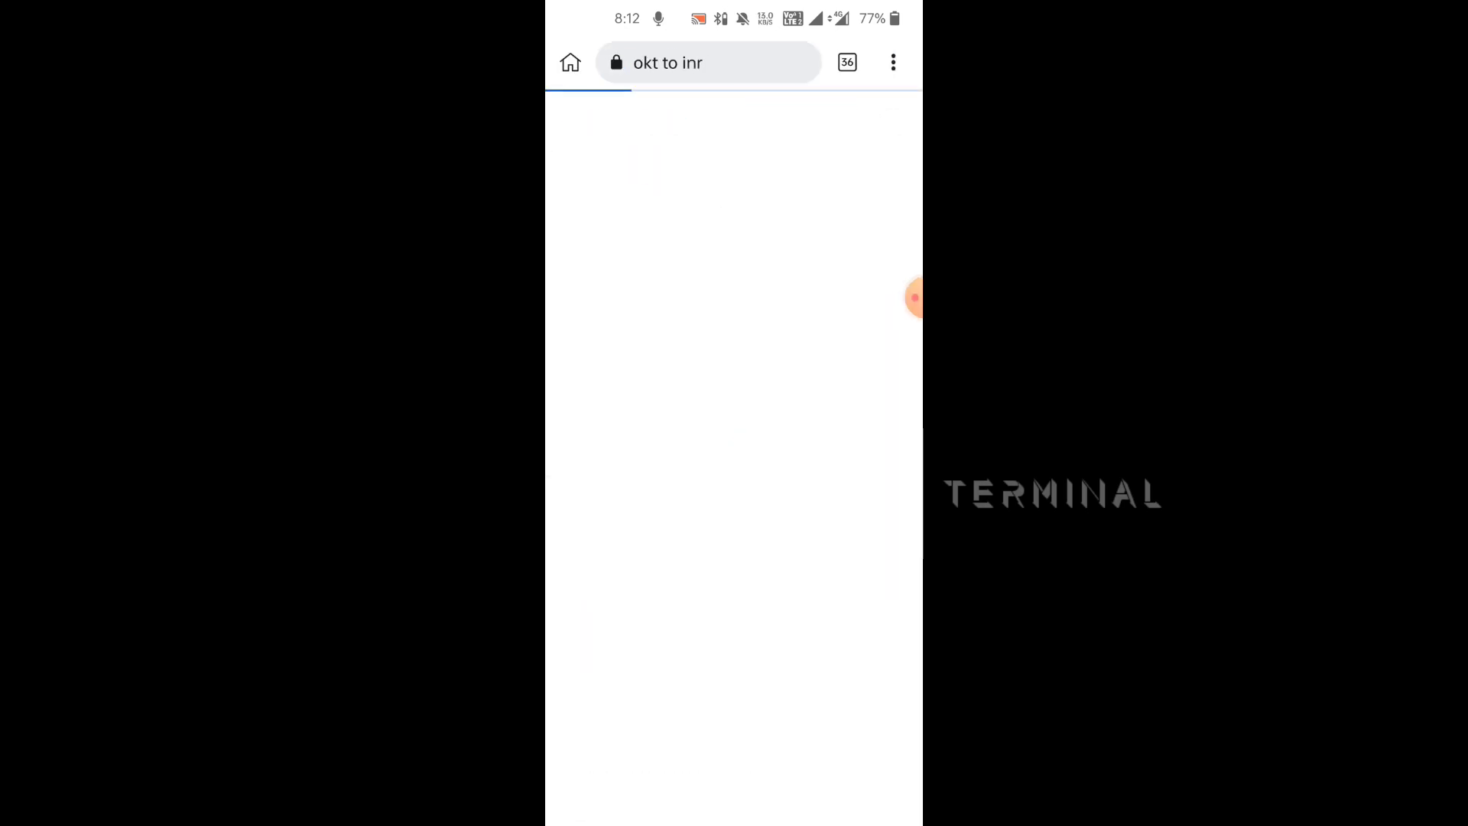
left_click_drag(734, 818, 735, 535)
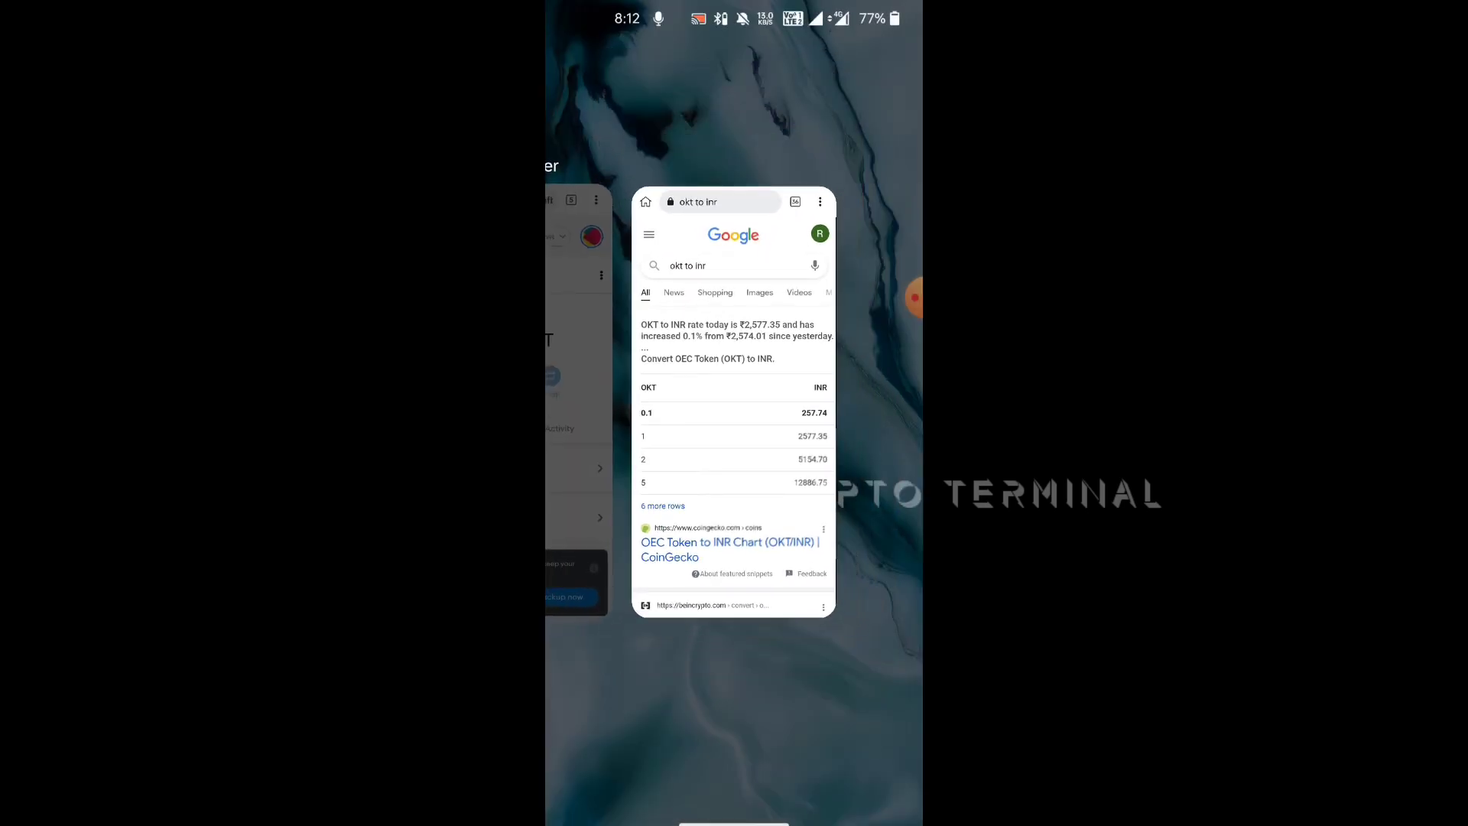
left_click(734, 398)
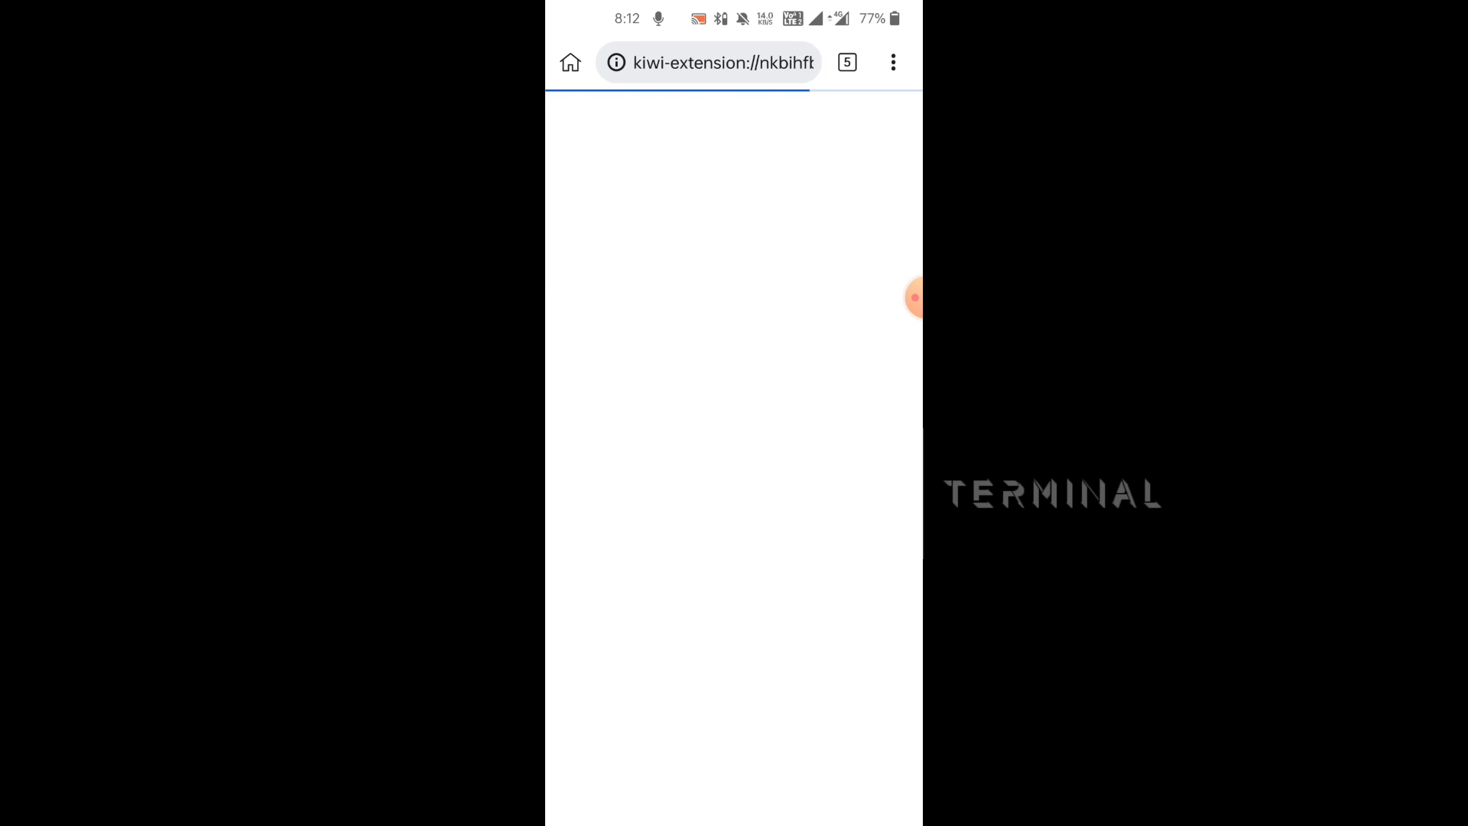
Copy the 0.00001126 OKT total fee from the OKExChain Claim V1 transaction details
left_click_drag(915, 297, 898, 426)
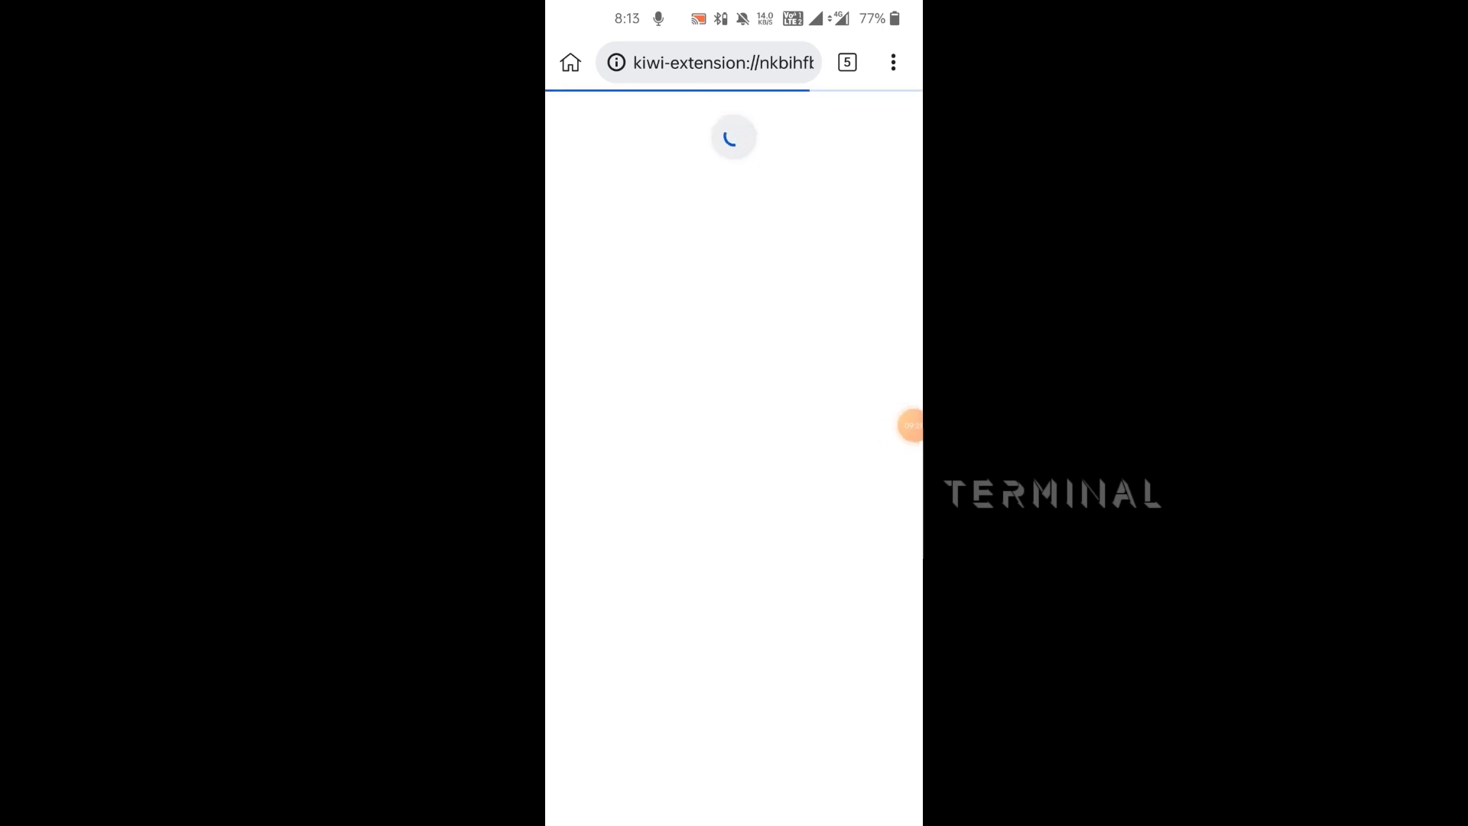
left_click(915, 426)
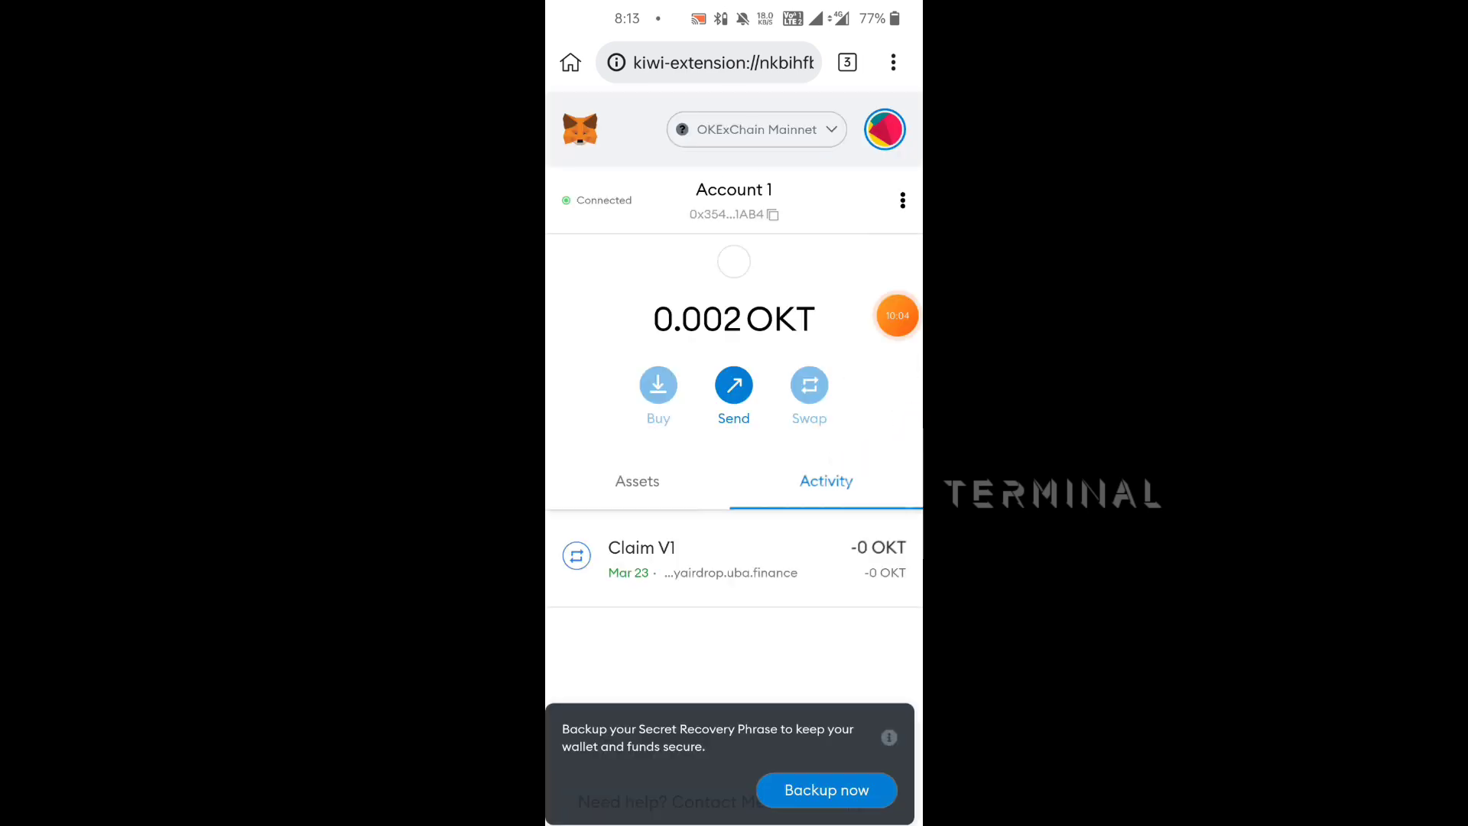
left_click(688, 558)
double_click(825, 626)
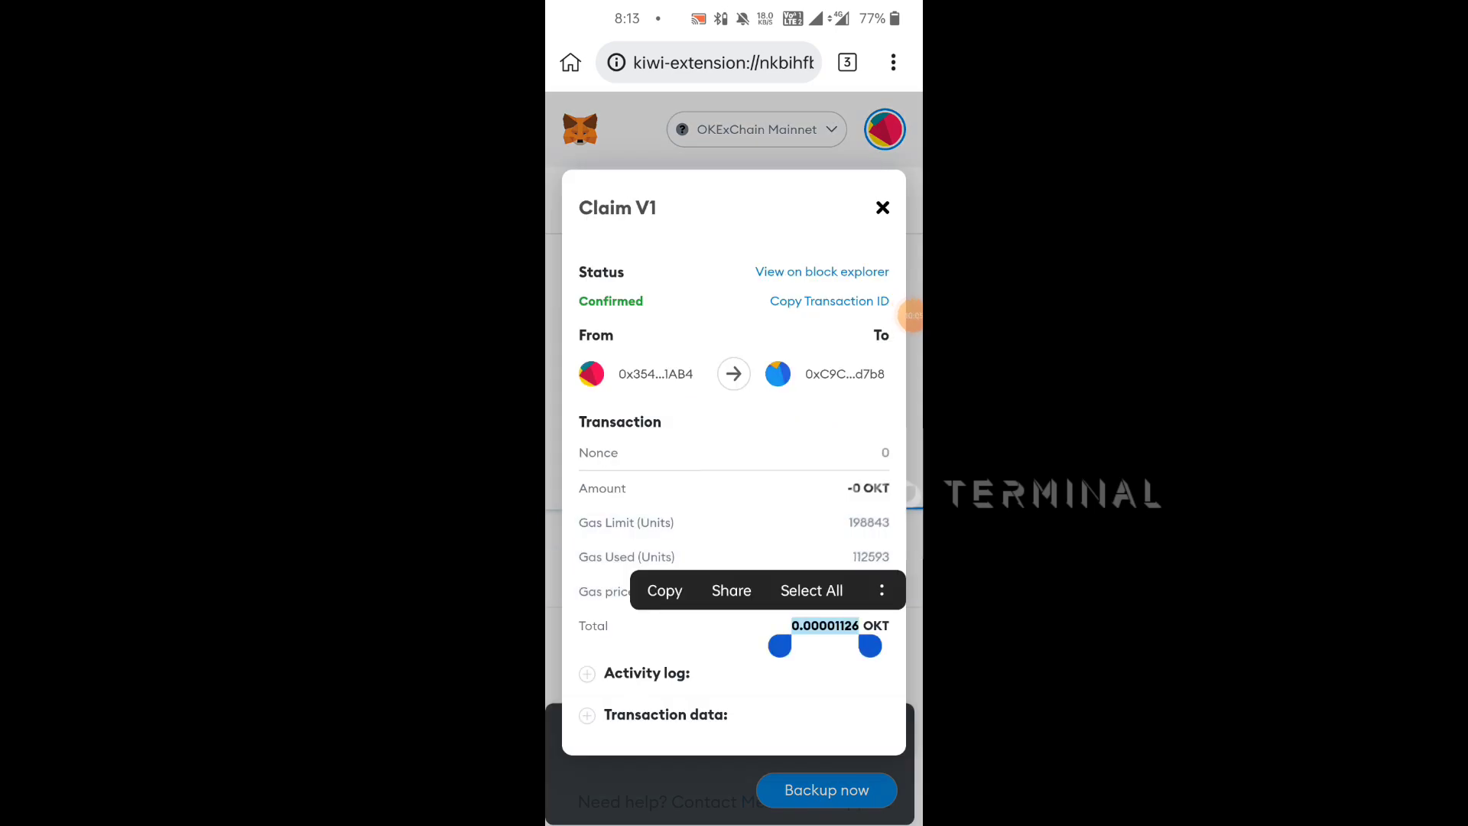
left_click(664, 591)
left_click_drag(734, 822, 734, 535)
Paste the 0.00001126 OKT fee into CoinGecko's OKT converter field
left_click_drag(650, 398, 803, 398)
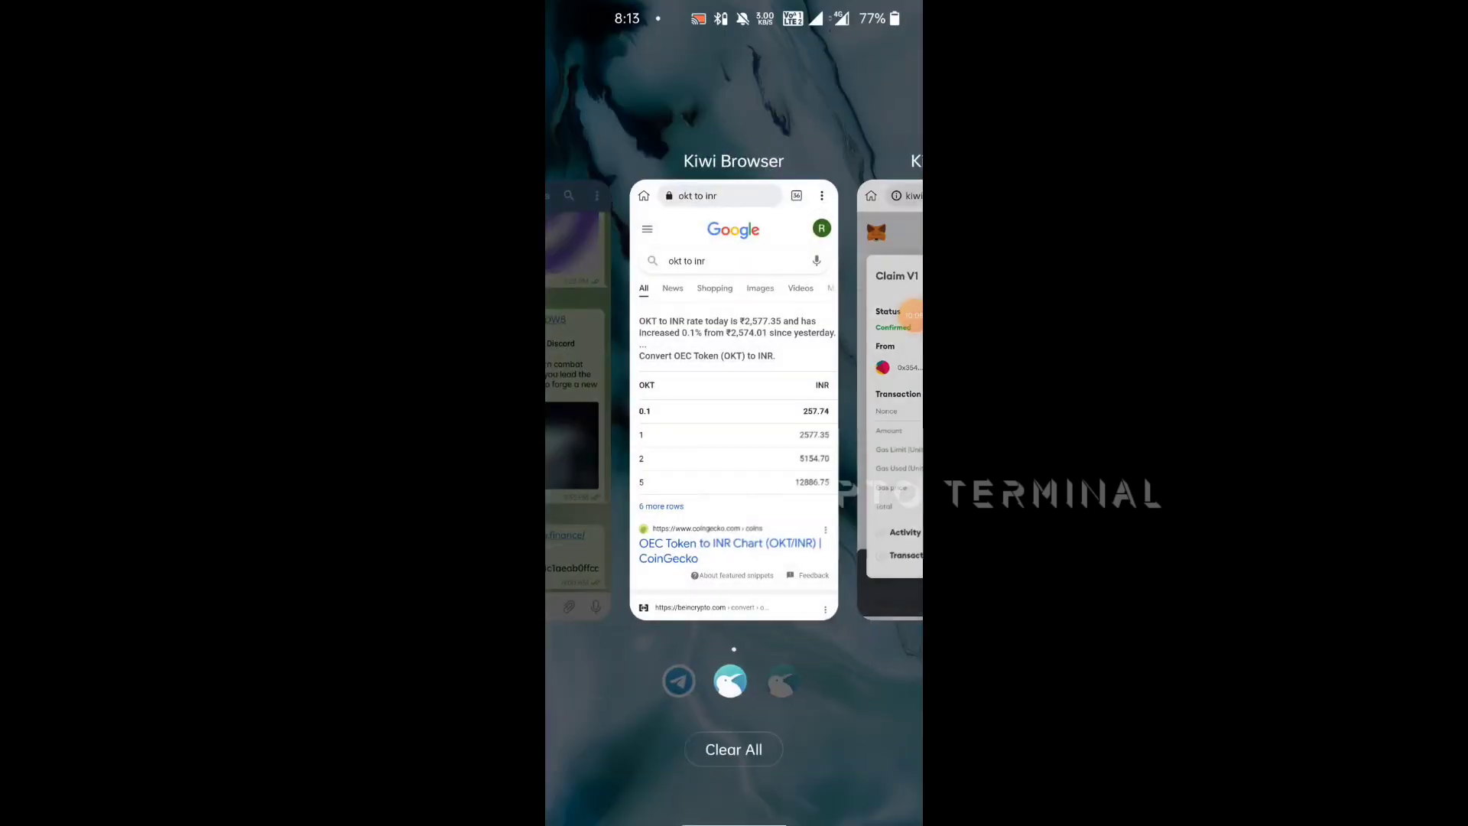
left_click(734, 398)
scroll(916, 313, "down", 2)
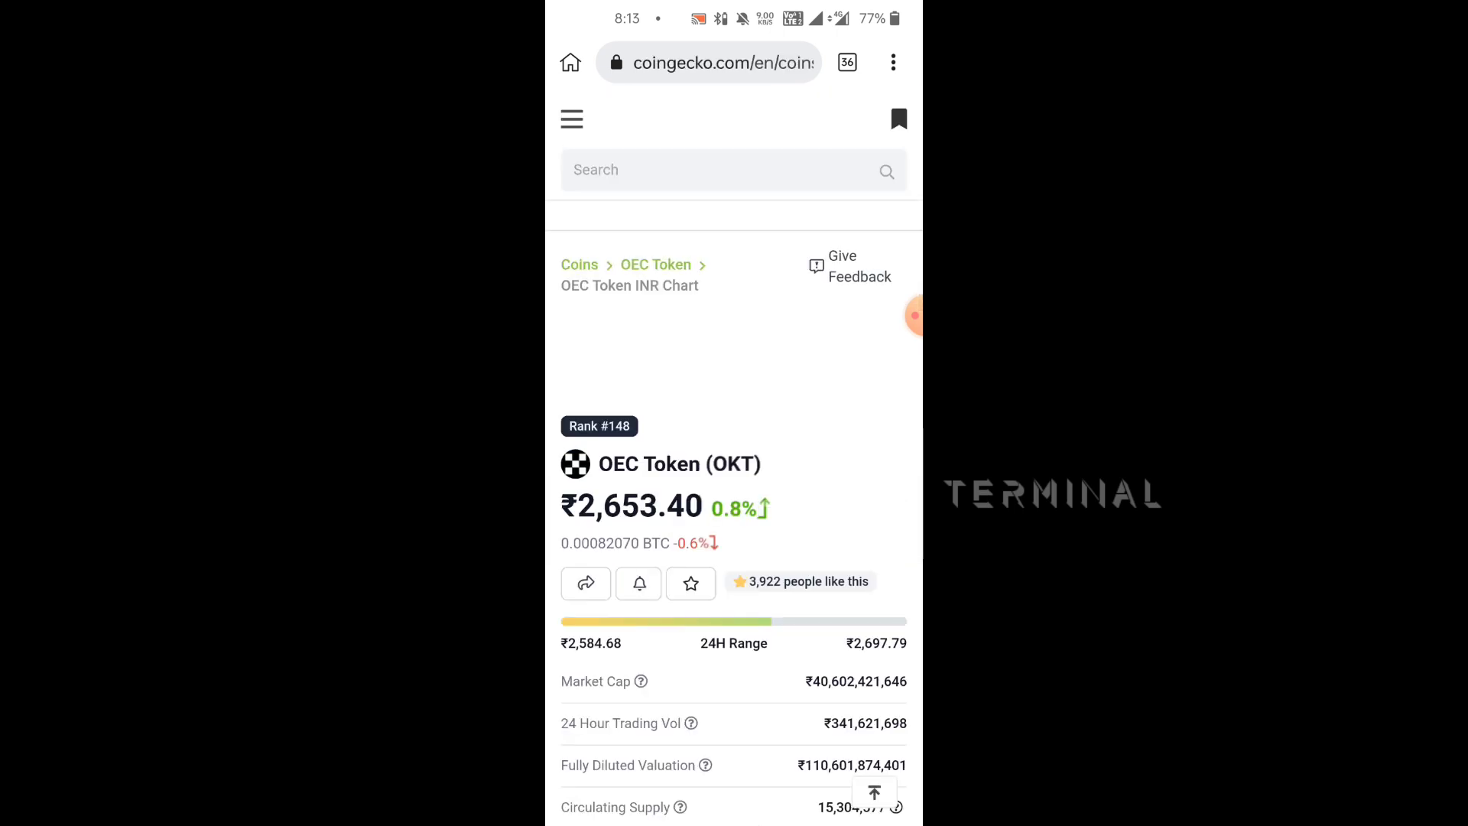
scroll(915, 315, "down", 5)
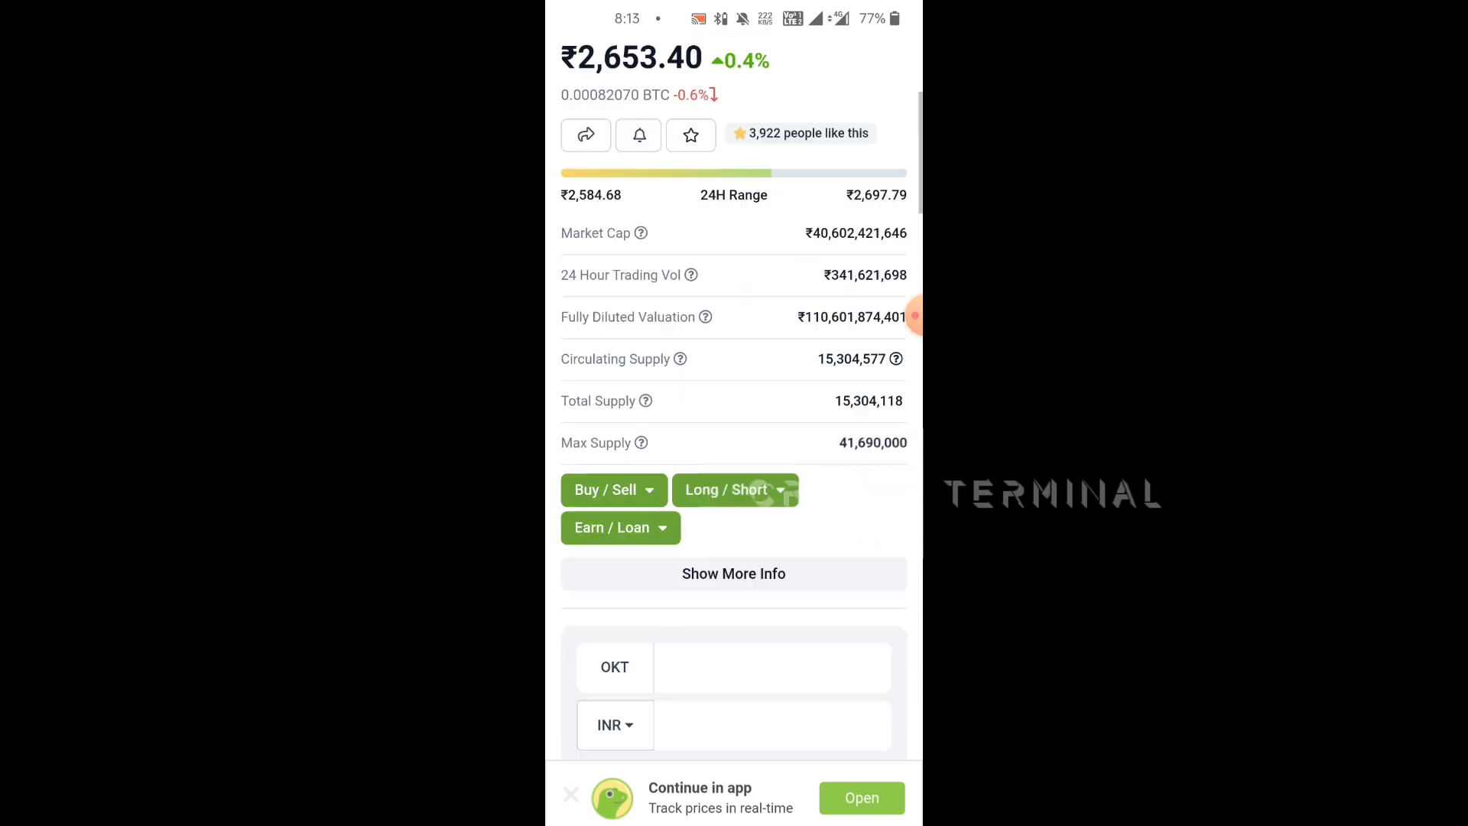
left_click(772, 434)
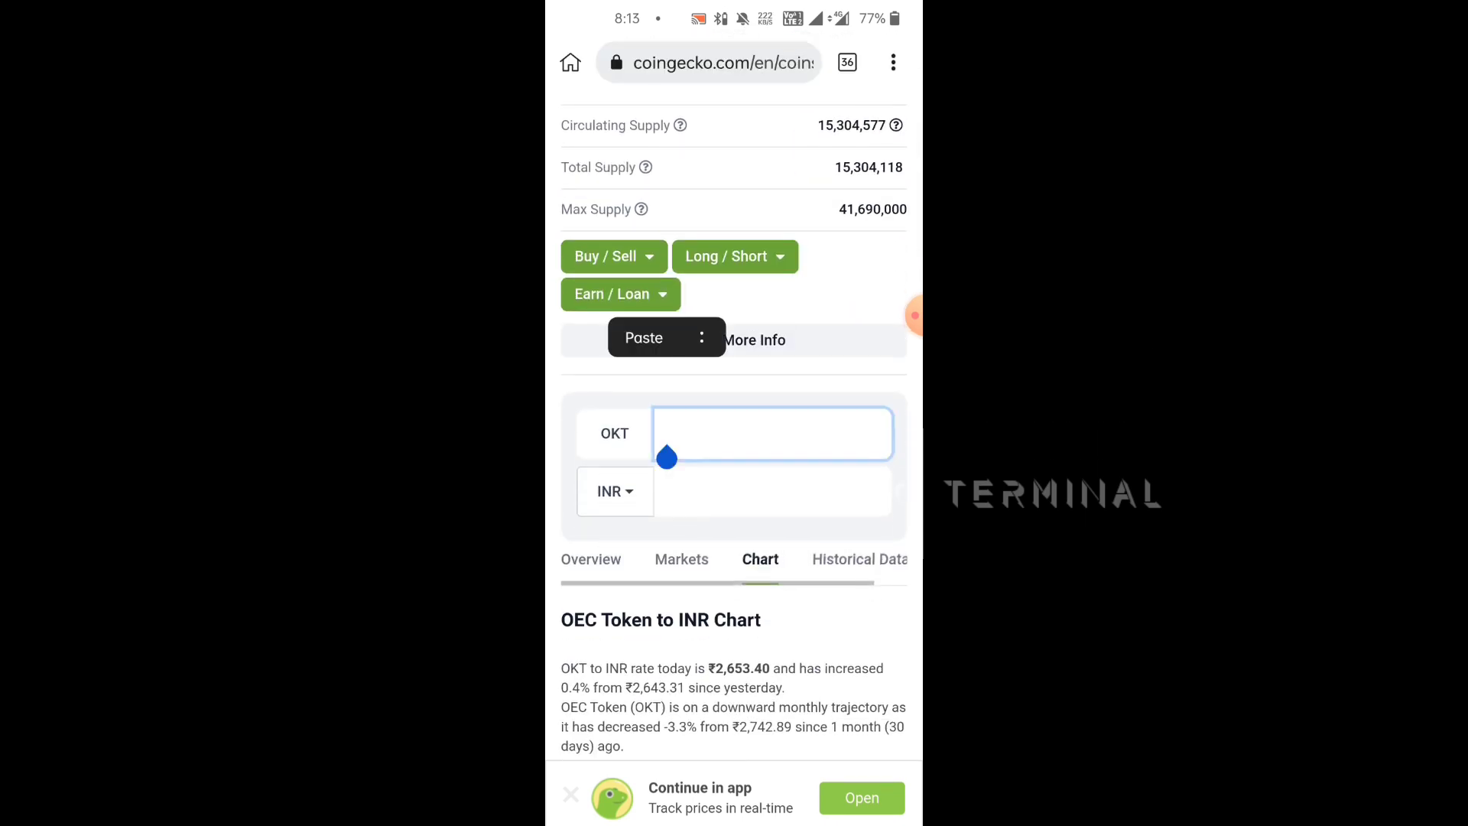
left_click(644, 337)
key("Return")
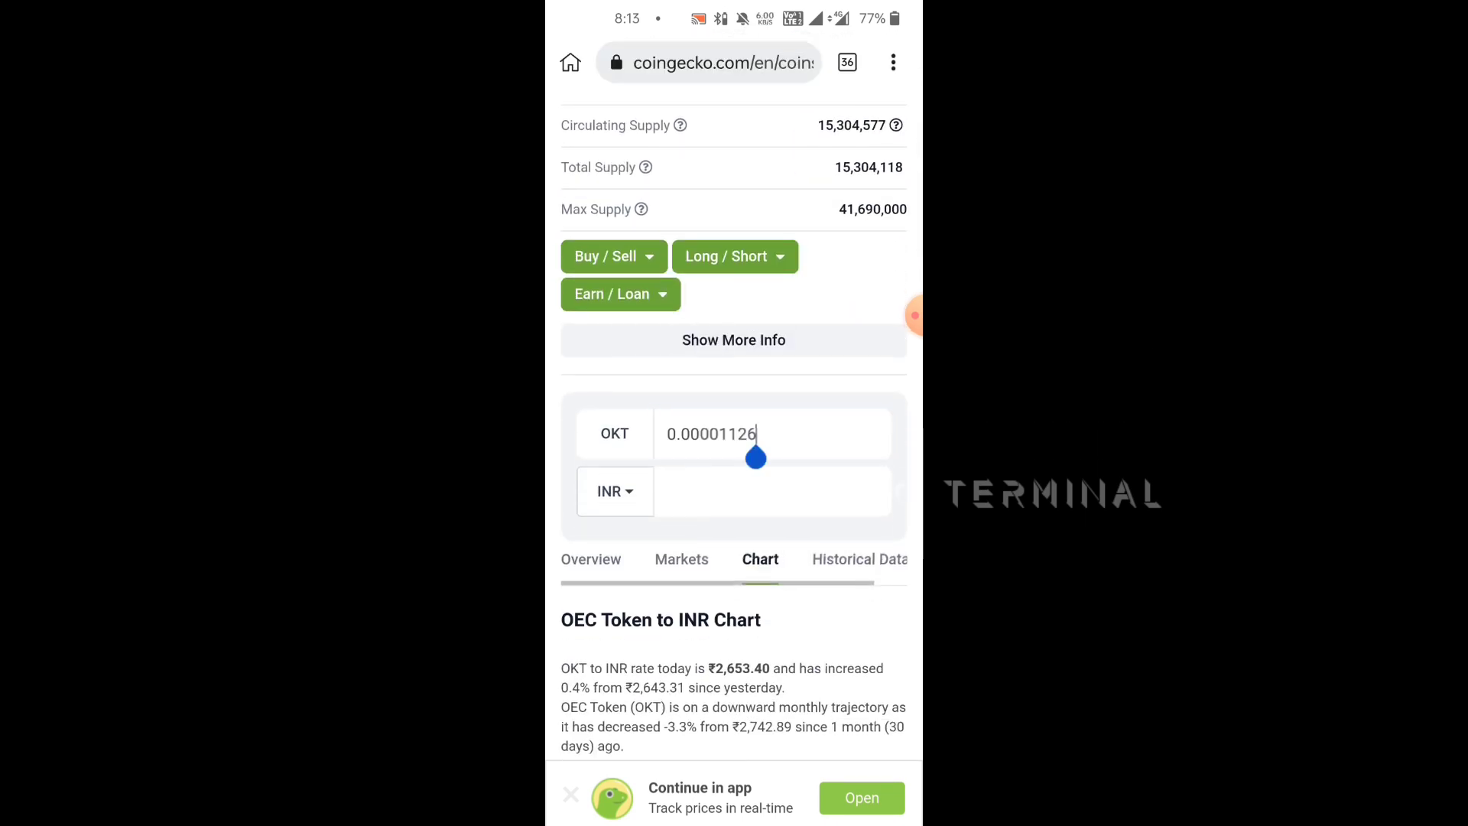
left_click(772, 433)
type("6")
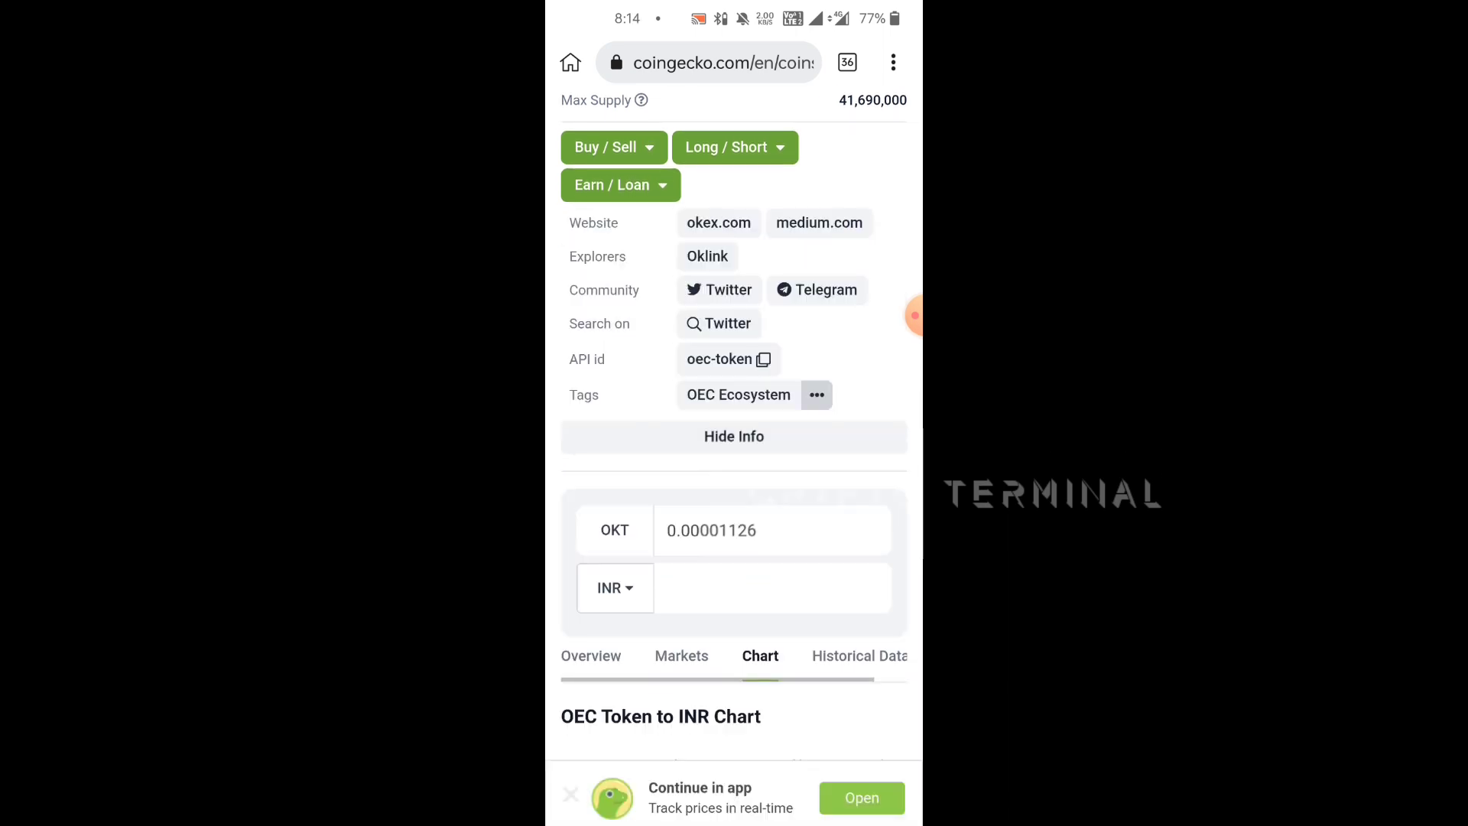
Go back to the 'okt to inr' Google results and scroll to the Coinbase result
scroll(734, 428, "down", 5)
key("alt+Left")
scroll(915, 314, "down", 5)
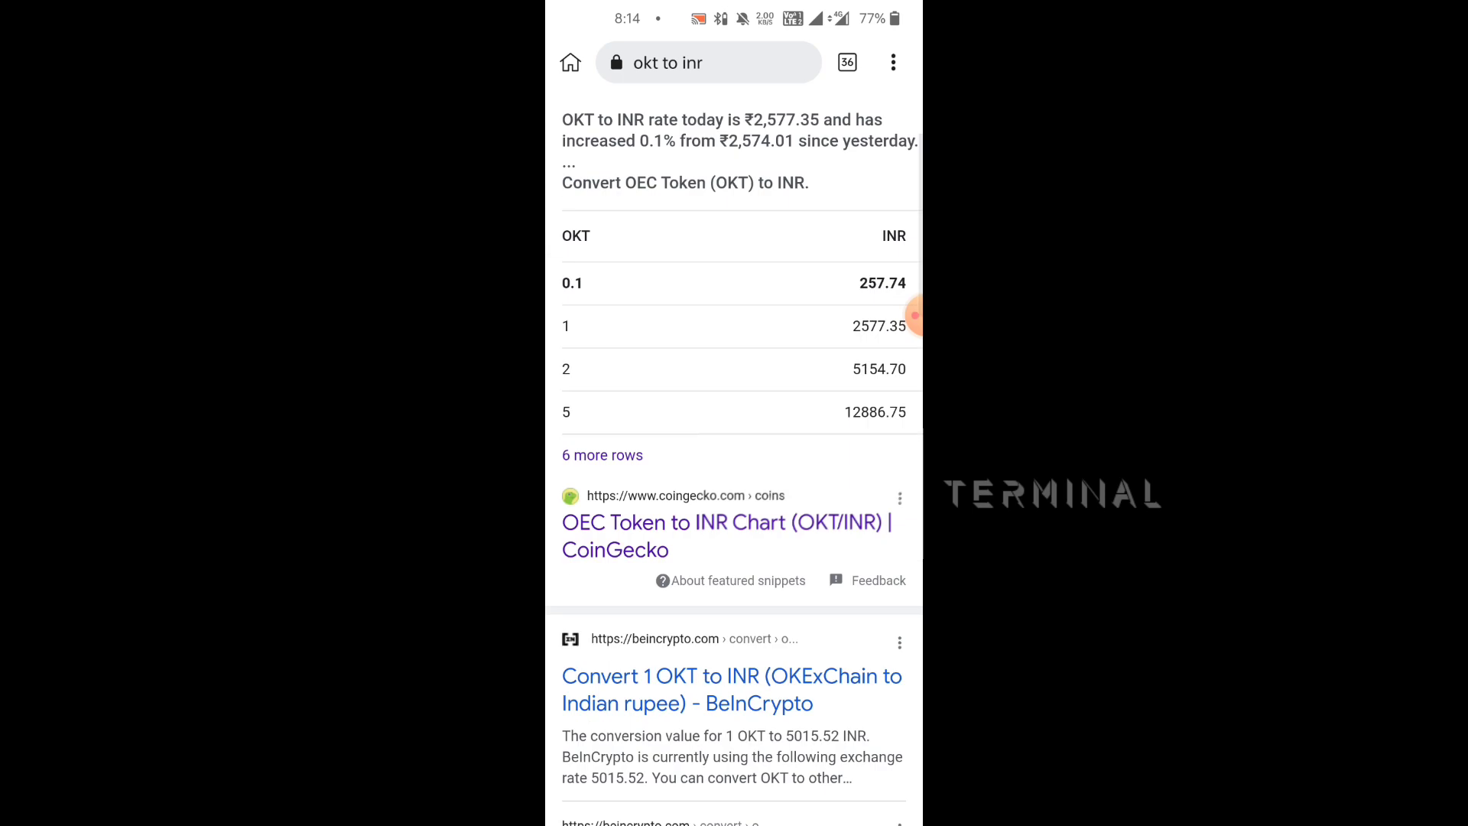
scroll(734, 428, "down", 4)
scroll(734, 428, "down", 2)
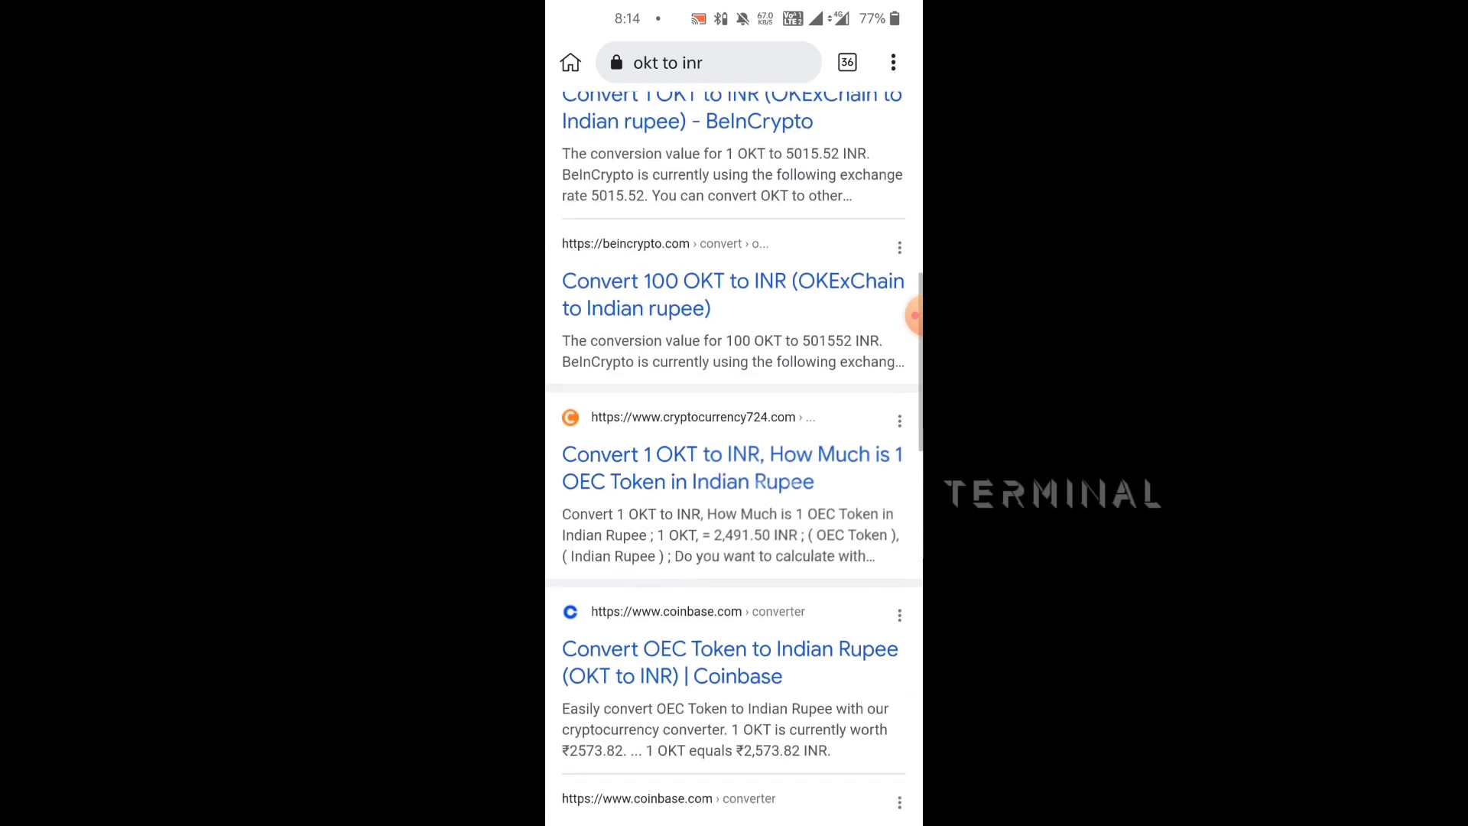
scroll(735, 428, "down", 2)
scroll(734, 429, "up", 1)
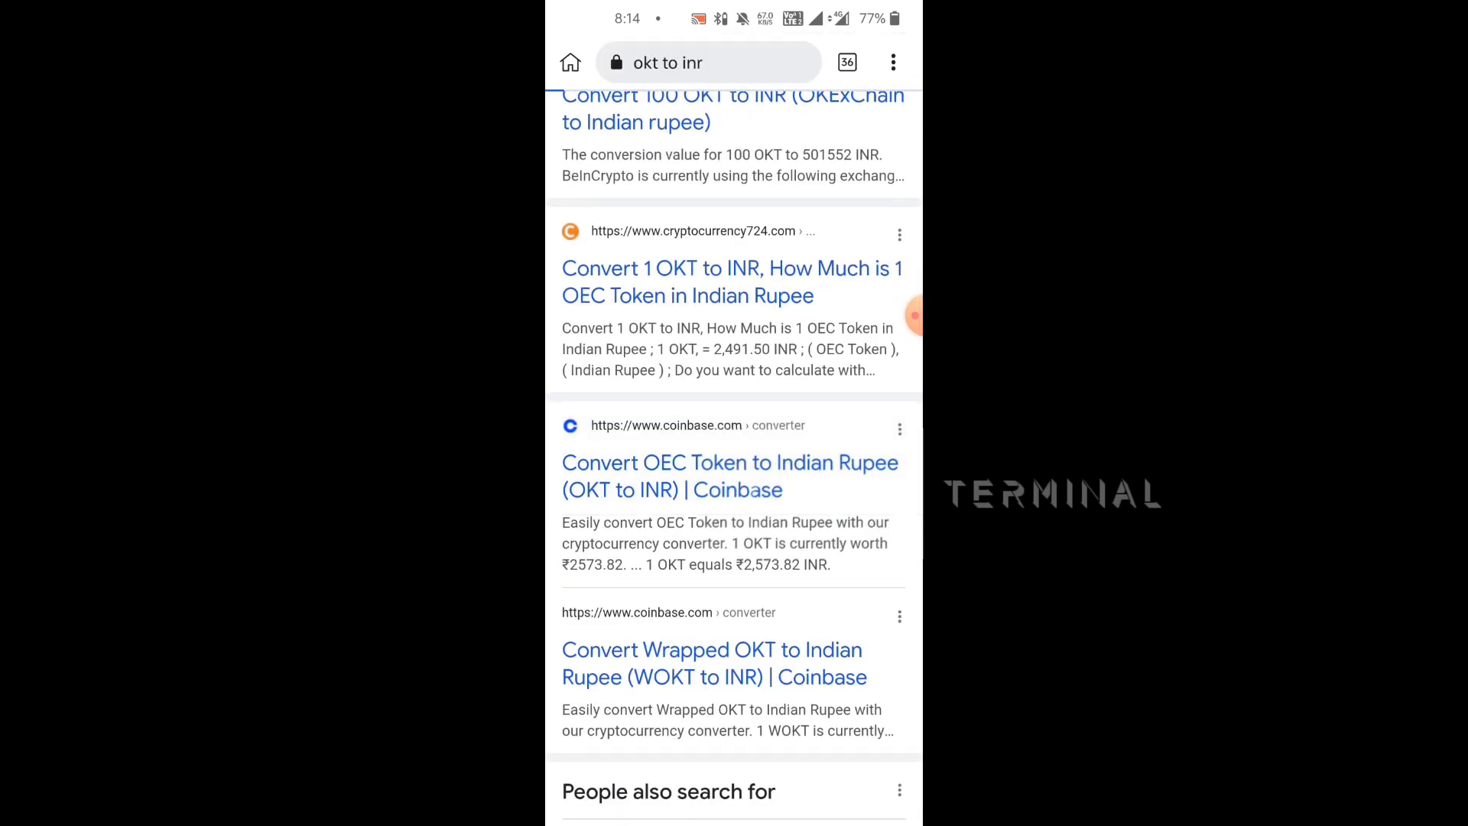
Convert 0.00001126 OKT in Coinbase's OKT-to-INR converter, giving 0.03 INR
left_click(730, 476)
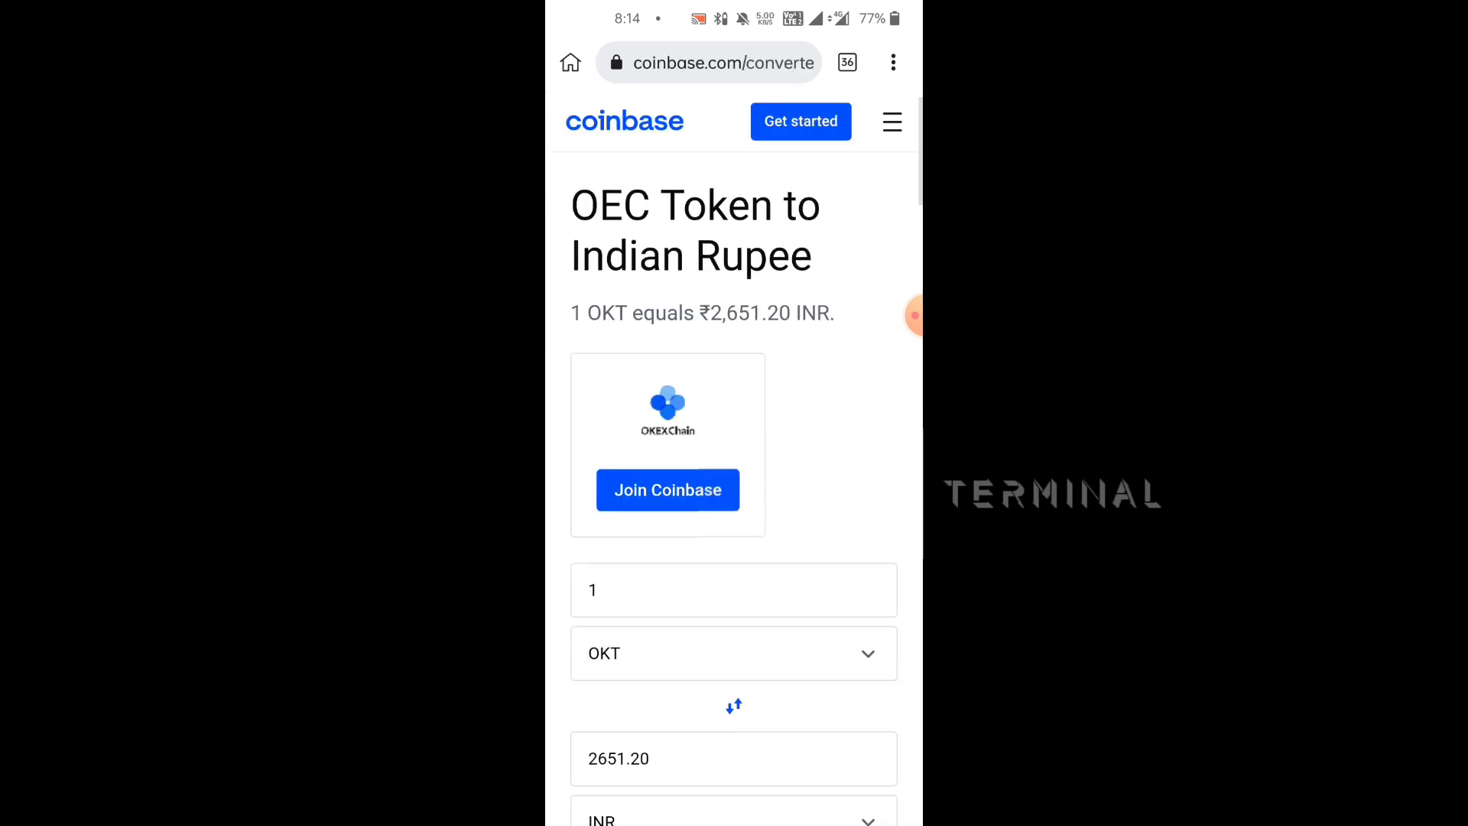
left_click(735, 592)
key("BackSpace")
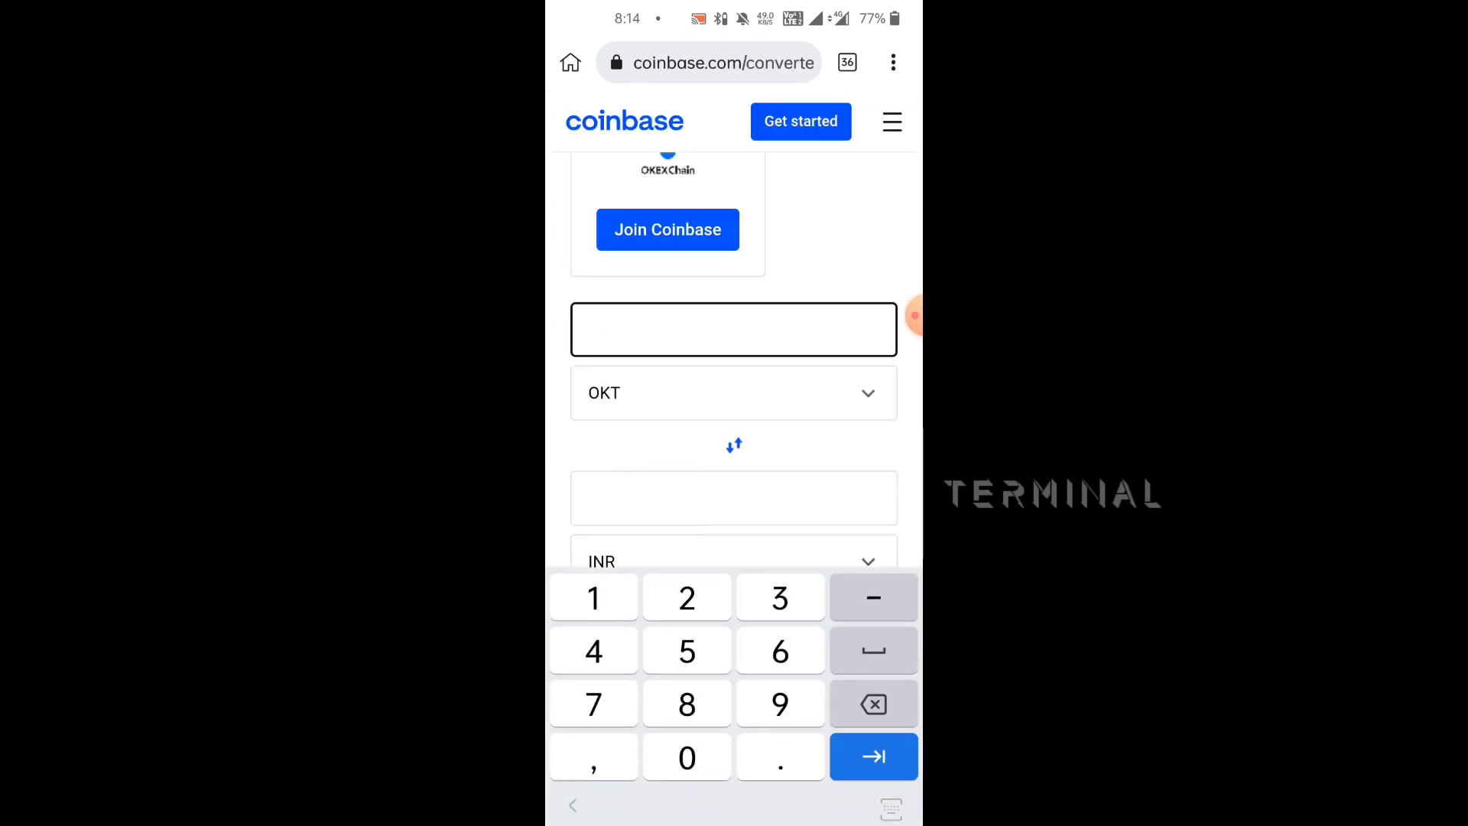
left_click(589, 329)
left_click(593, 289)
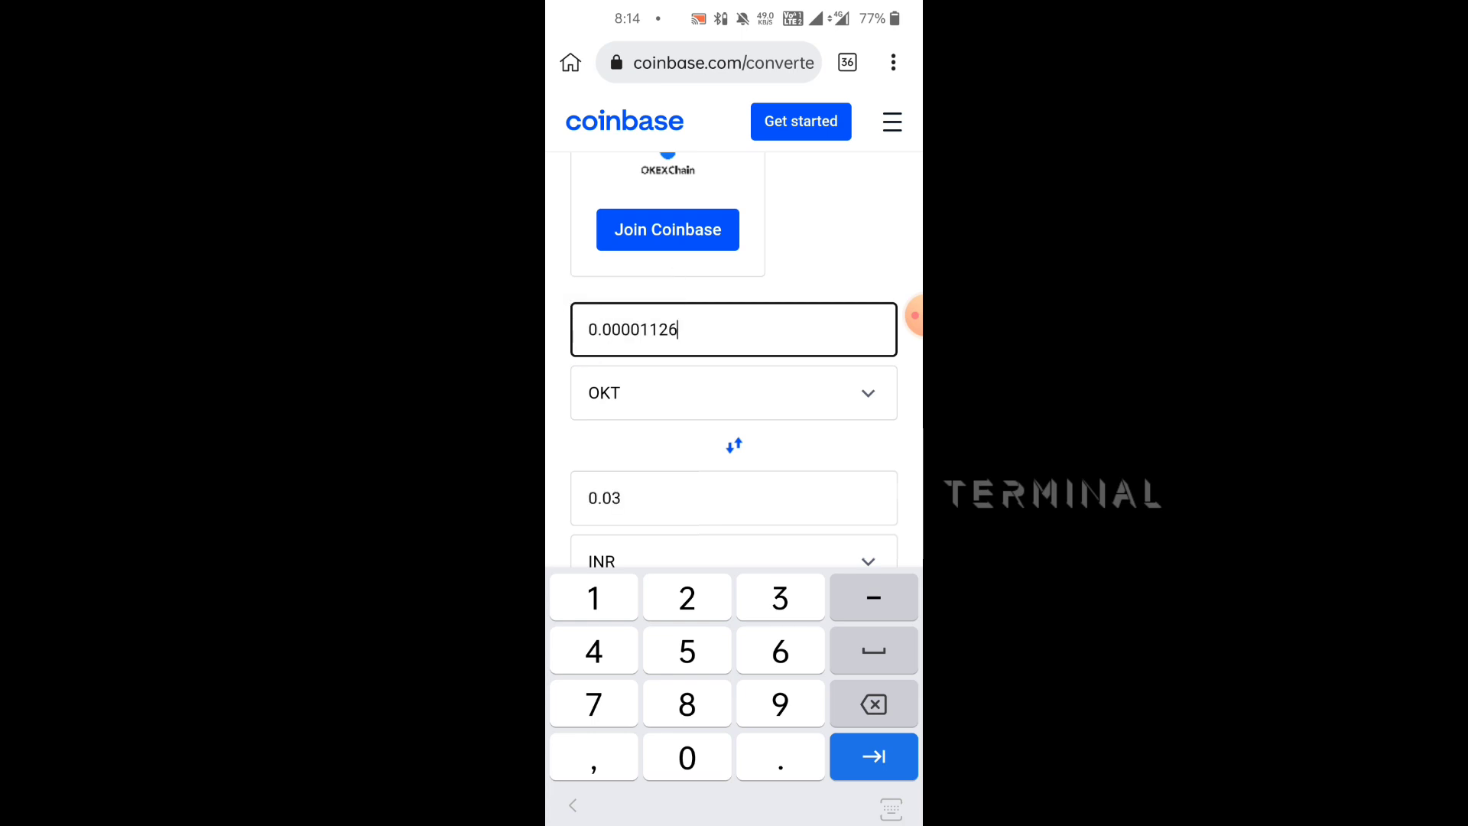
key("Escape")
left_click_drag(914, 315, 864, 353)
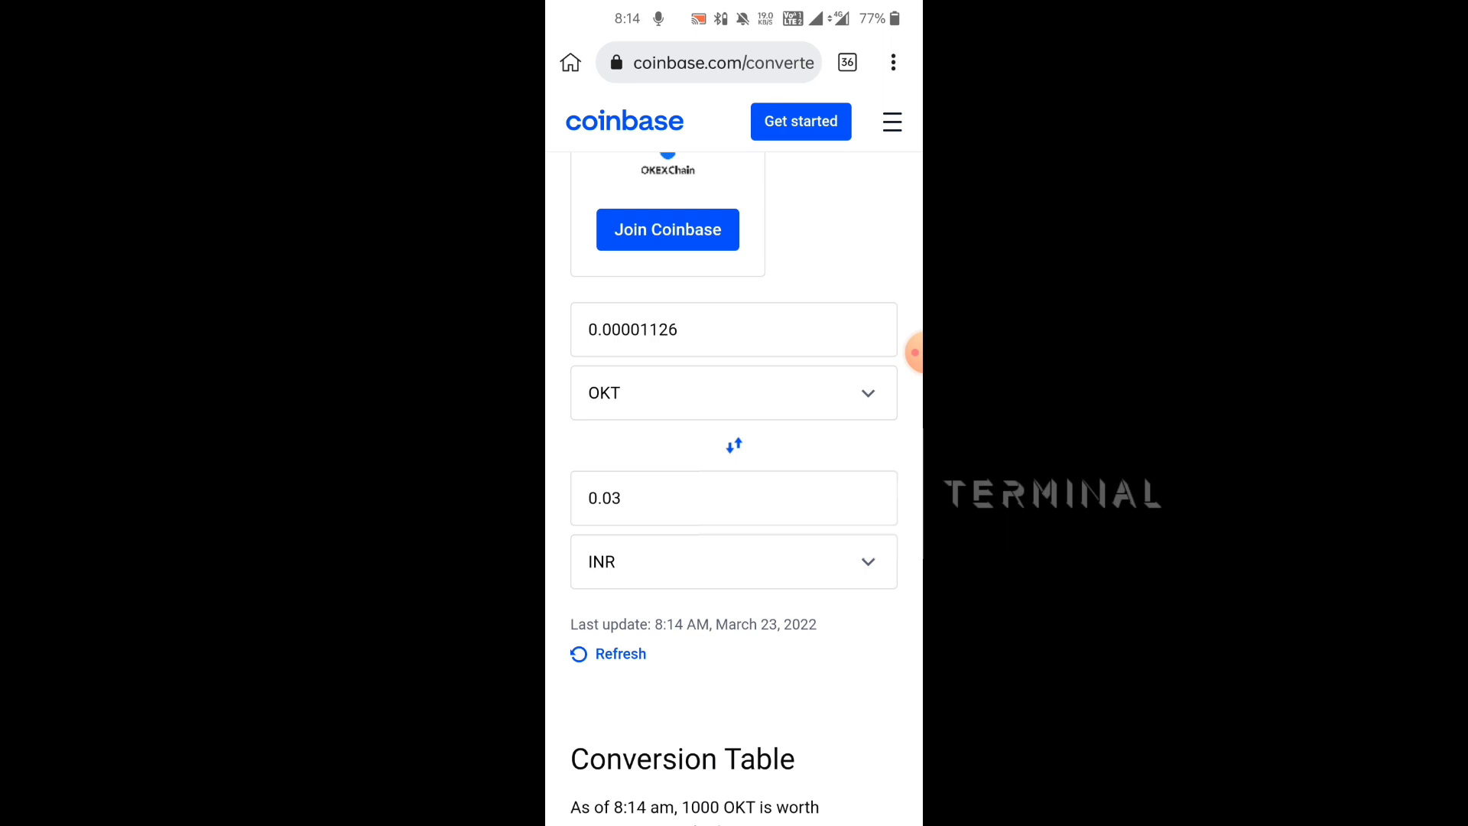
scroll(734, 459, "up", 4)
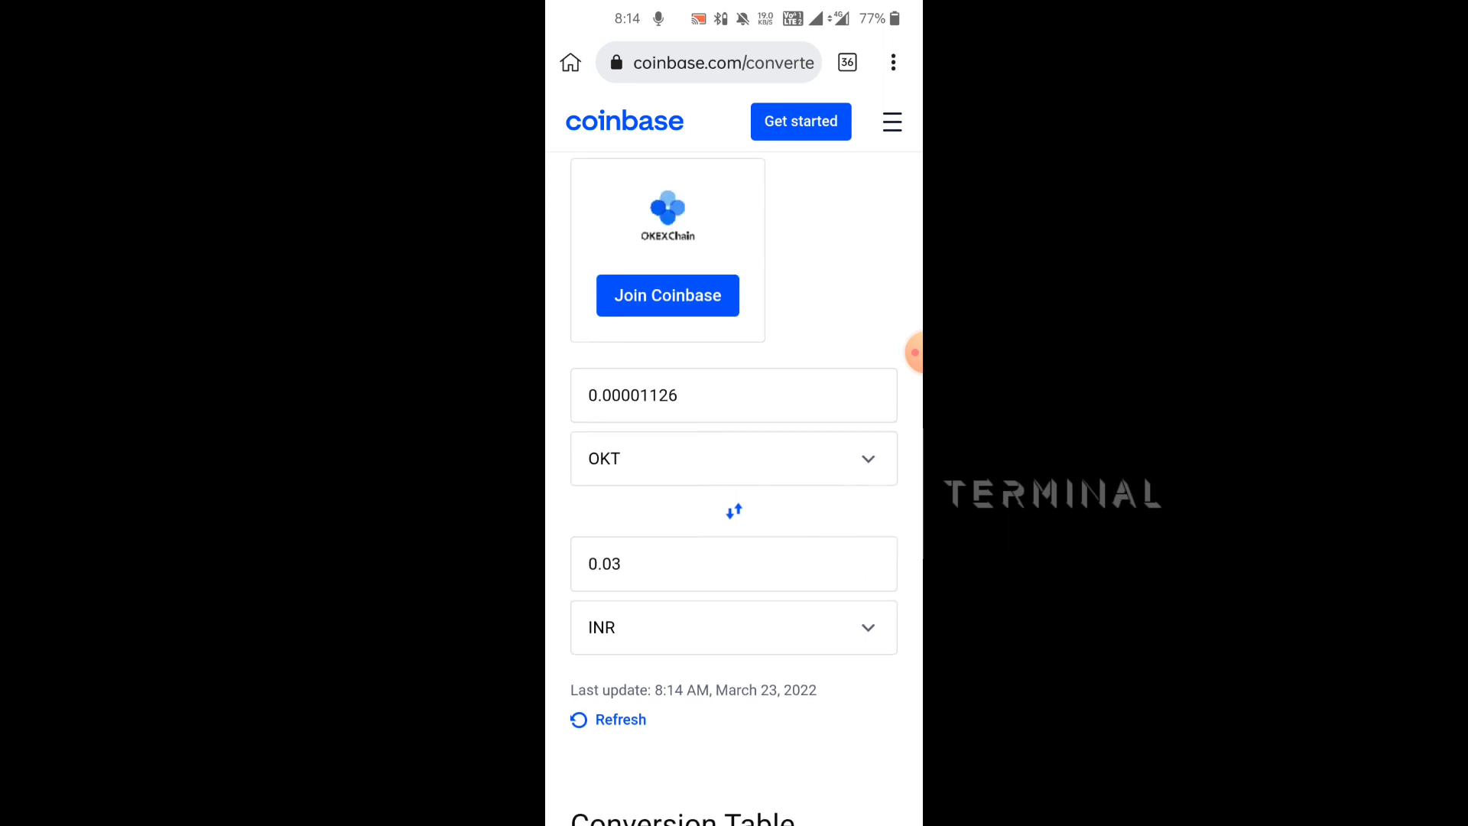
left_click(724, 62)
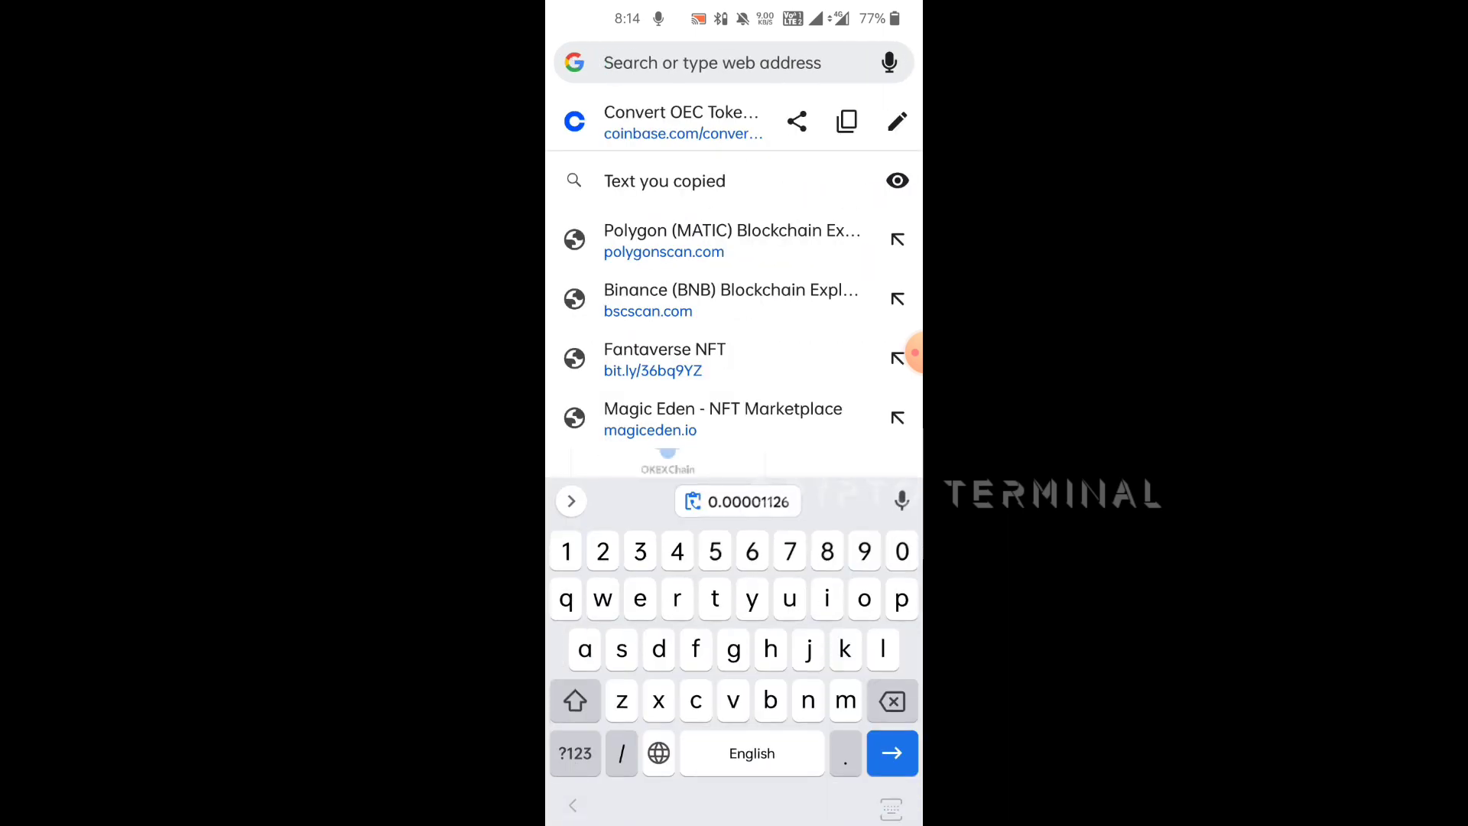
Look up the UBA token price on Google ($0.025208 per UBA)
type("uba")
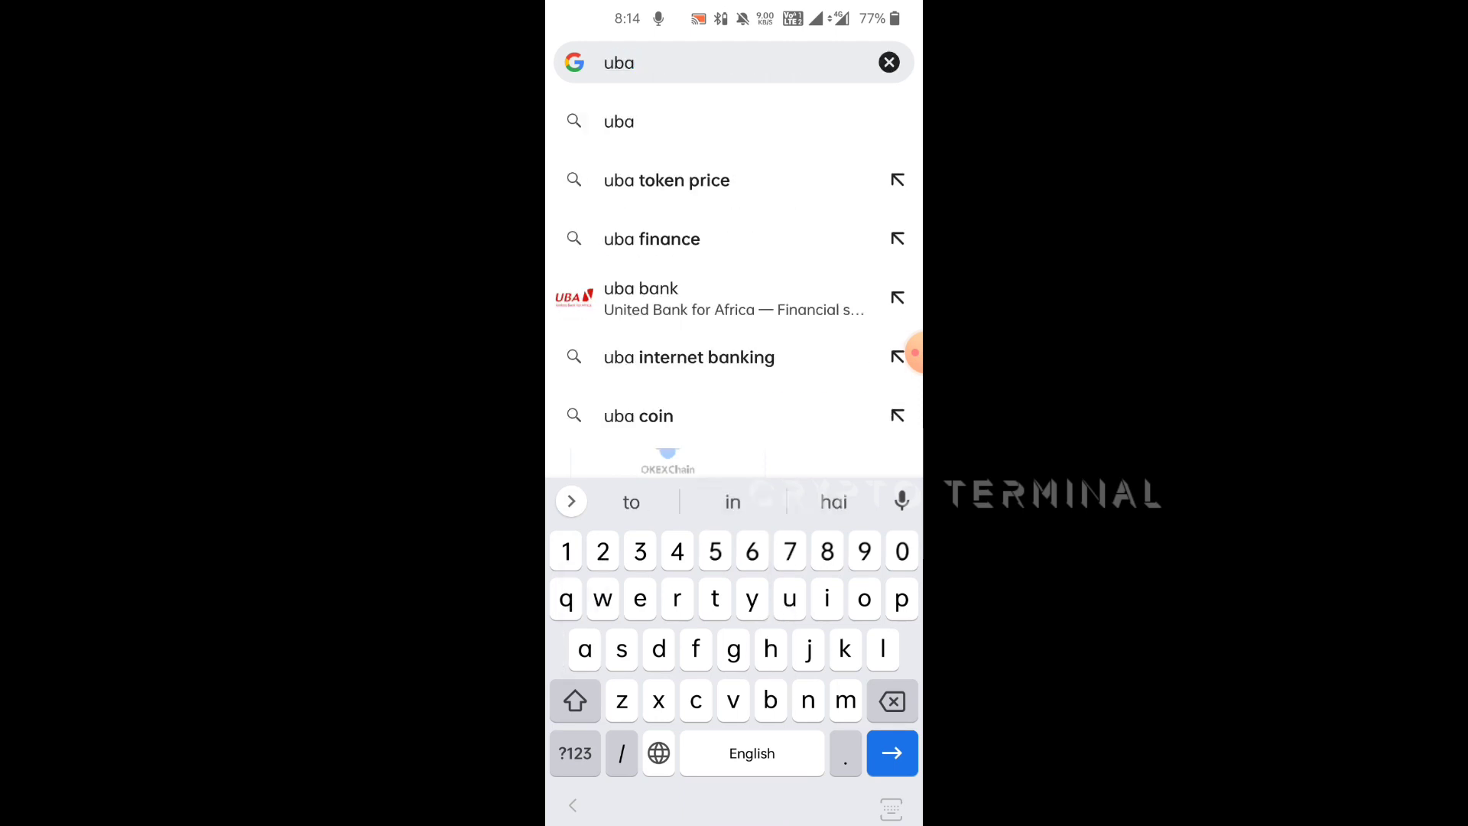
left_click(665, 177)
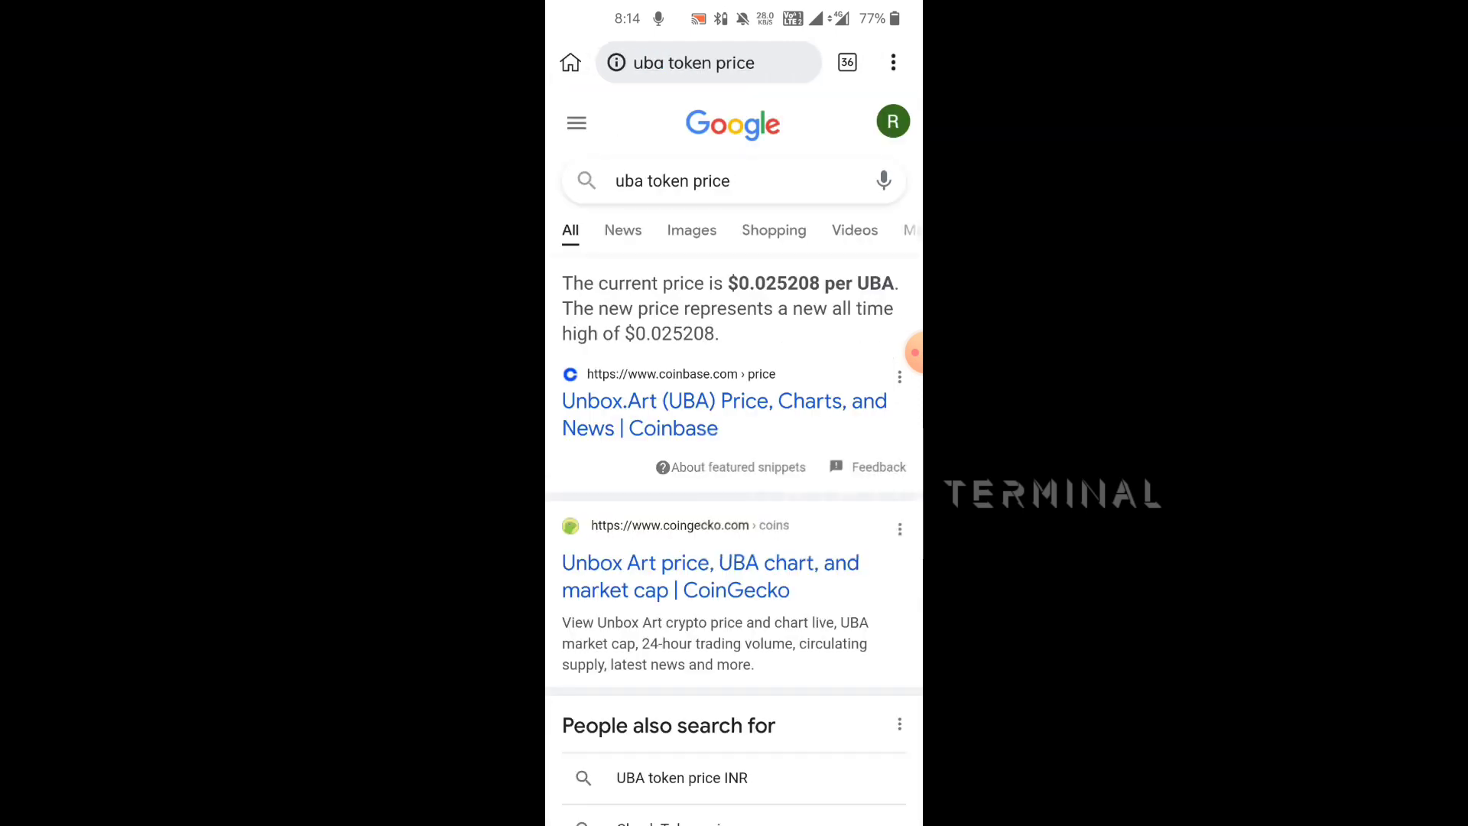
mouse_move(915, 351)
left_mouse_down()
mouse_move(727, 416)
mouse_move(773, 318)
mouse_move(655, 449)
mouse_move(633, 439)
mouse_move(634, 422)
mouse_move(705, 400)
mouse_move(898, 399)
left_mouse_up()
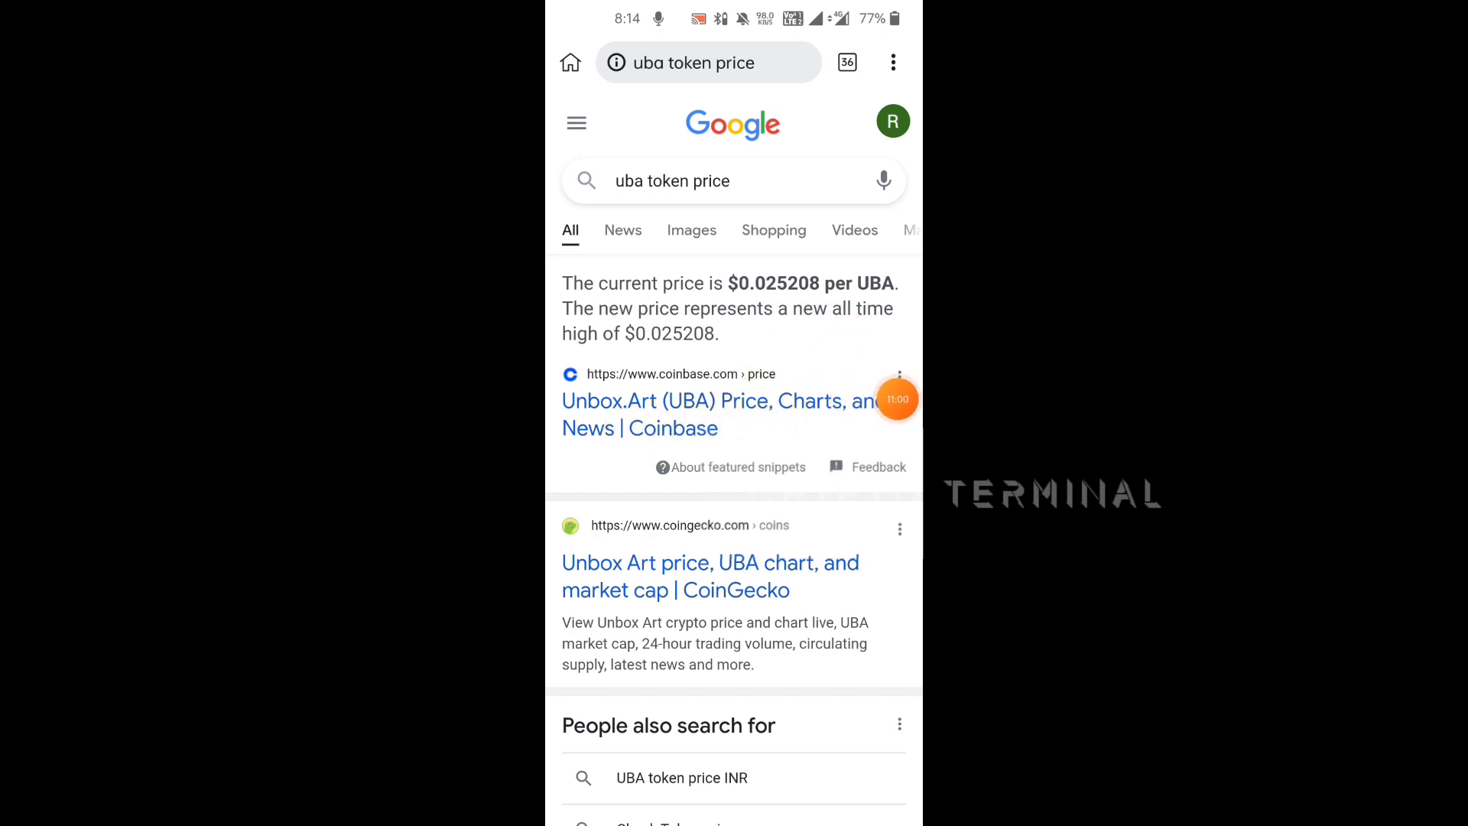
Change the Google search to 'equity token' and view its definition results
left_click(627, 181)
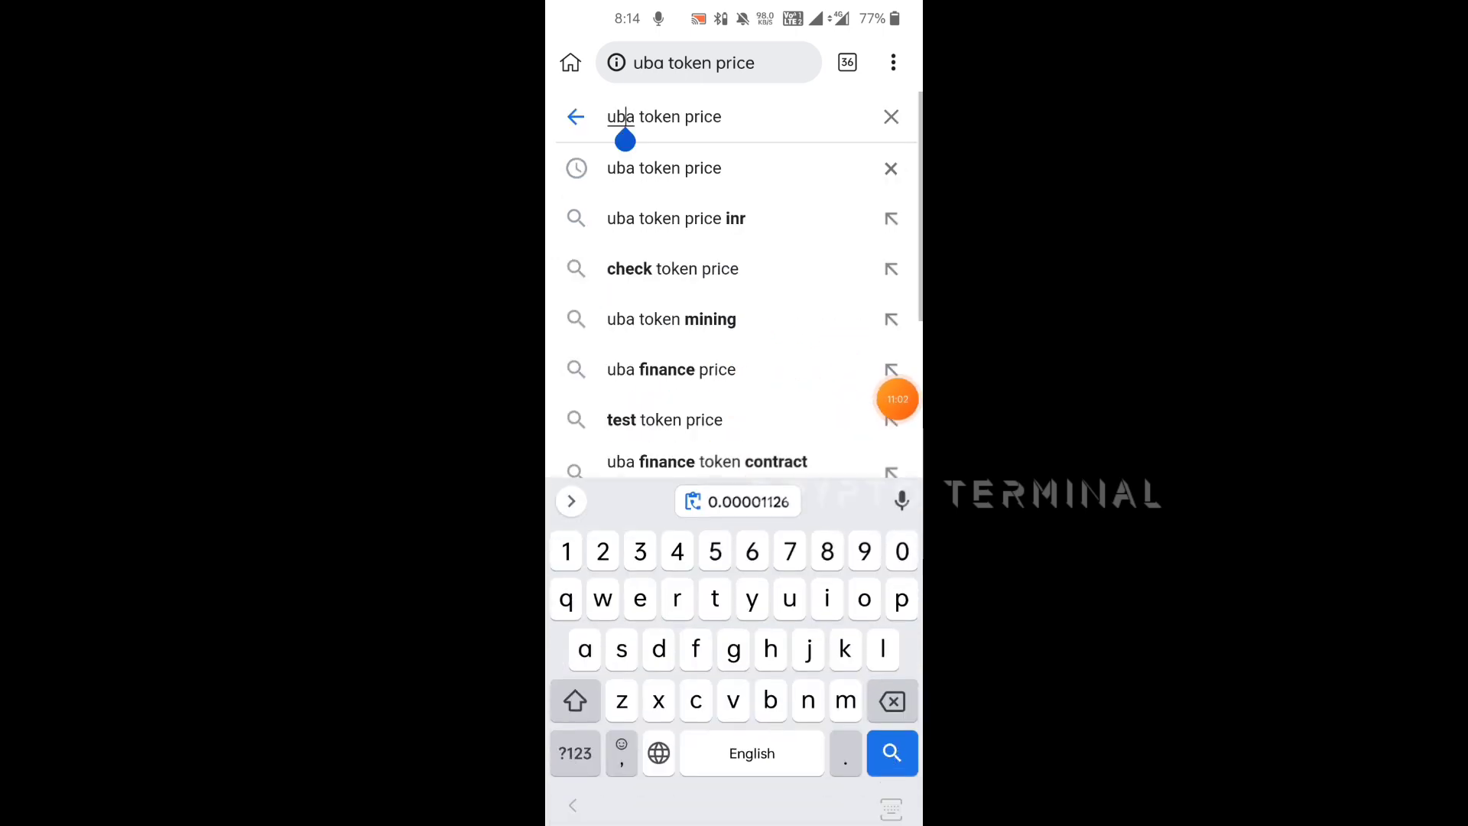
type("n")
key("BackSpace")
key("BackSpace")
type("niv")
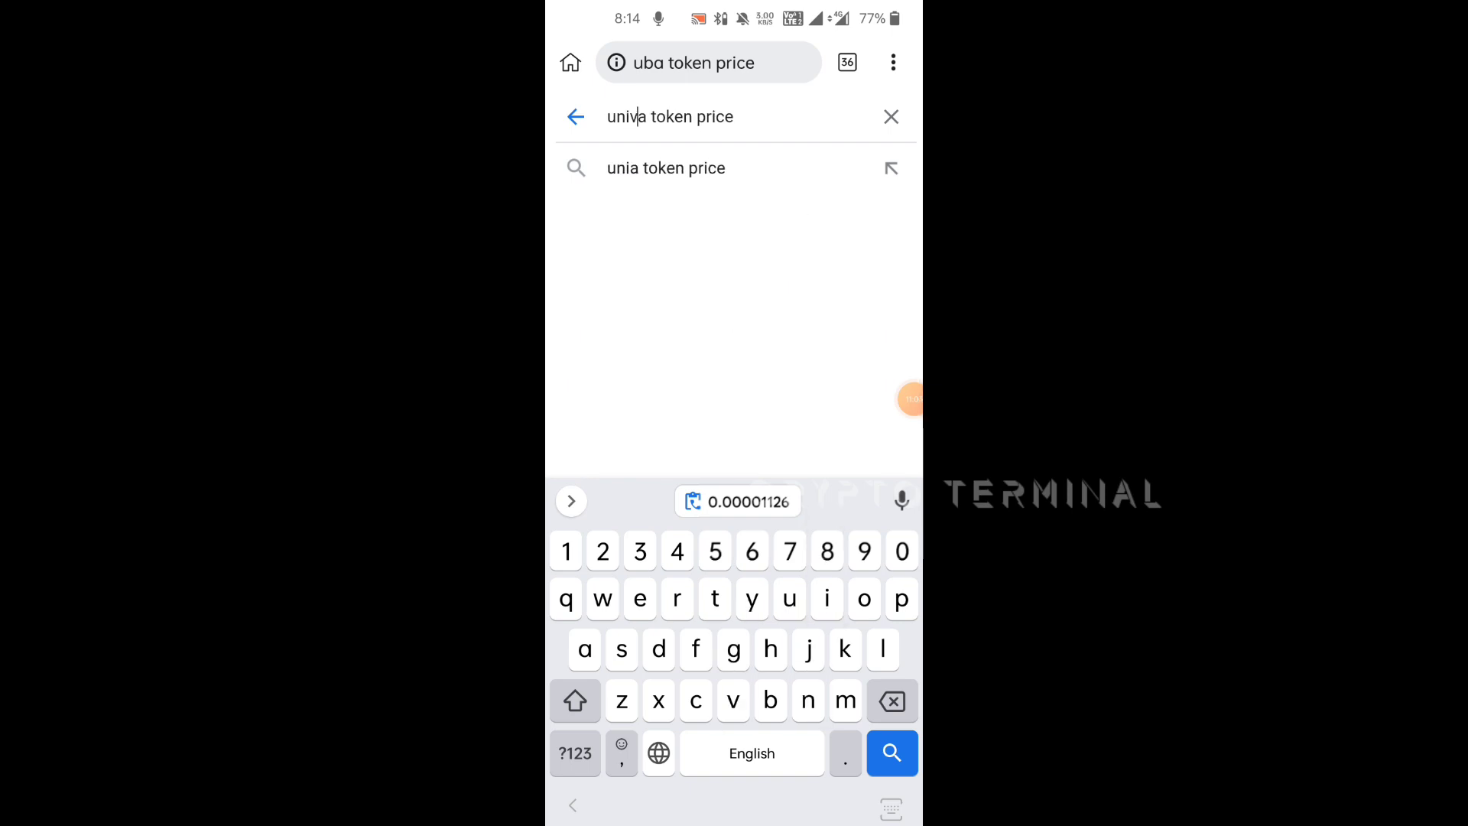
type("er")
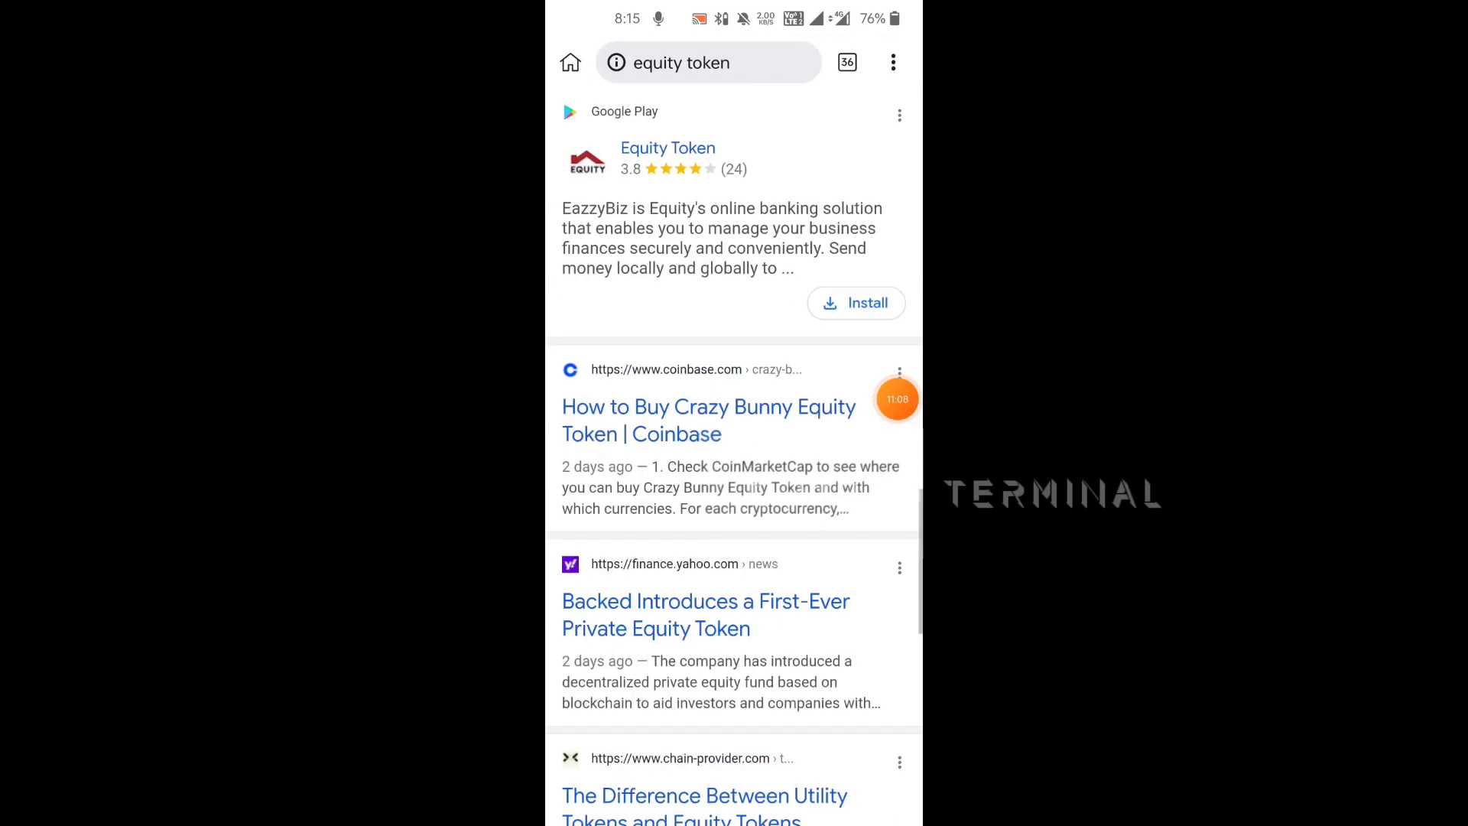
scroll(734, 459, "up", 10)
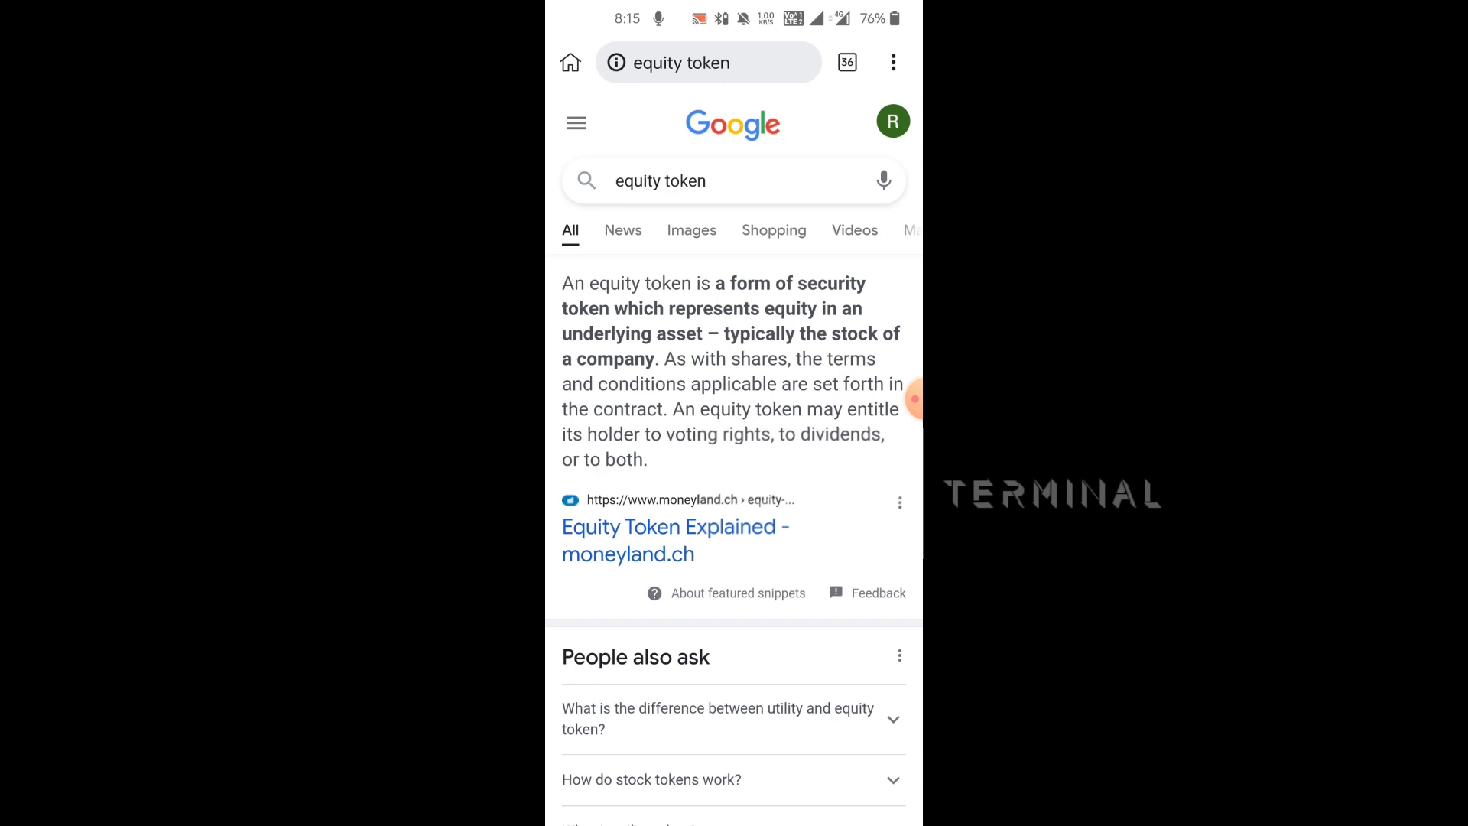
left_click_drag(734, 819, 734, 535)
Back in the MetaMask wallet, switch to Polygon Mainnet and view the 0 MATIC asset
left_click_drag(650, 382, 879, 382)
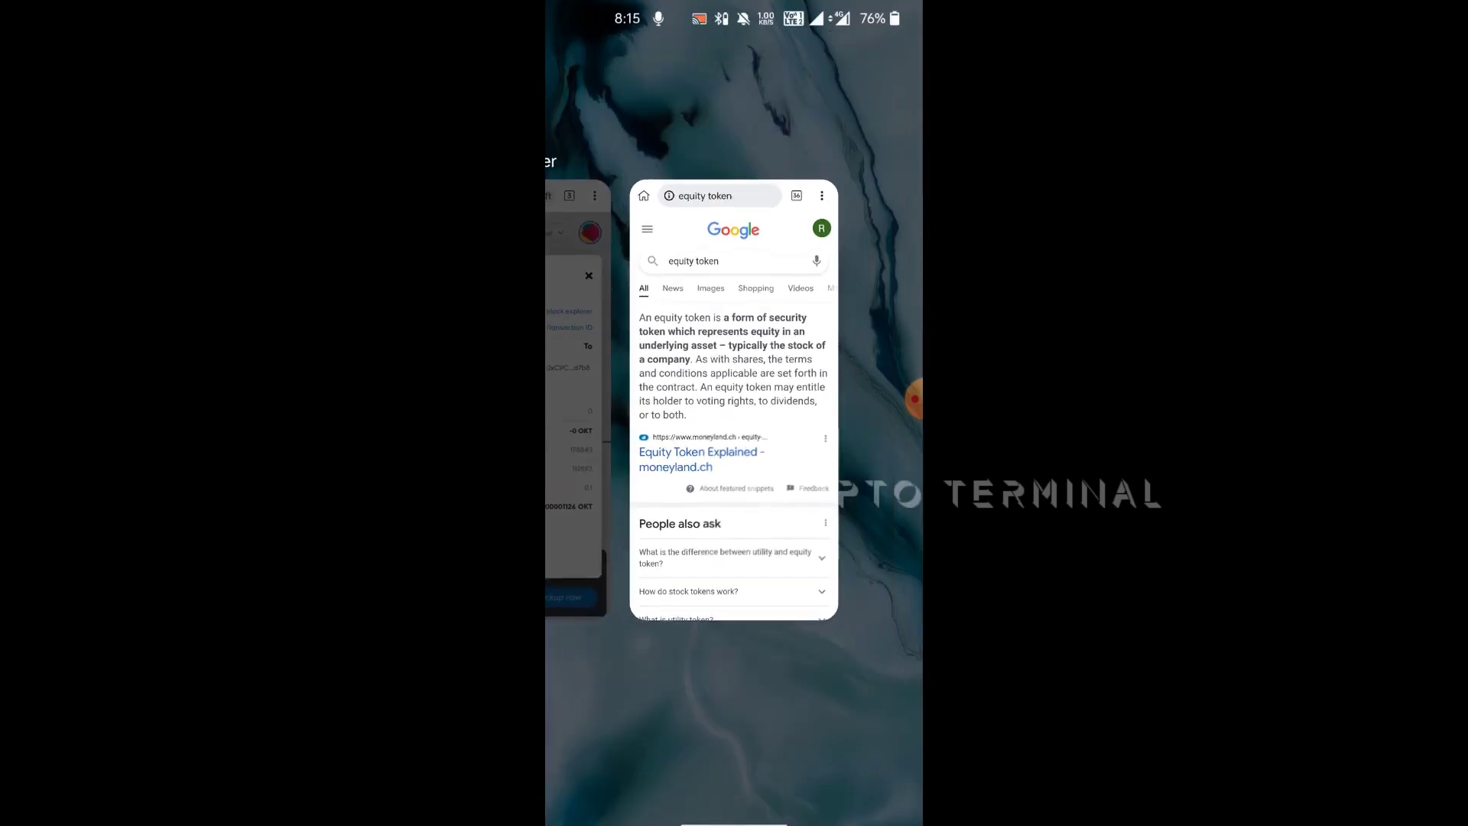
left_click(734, 382)
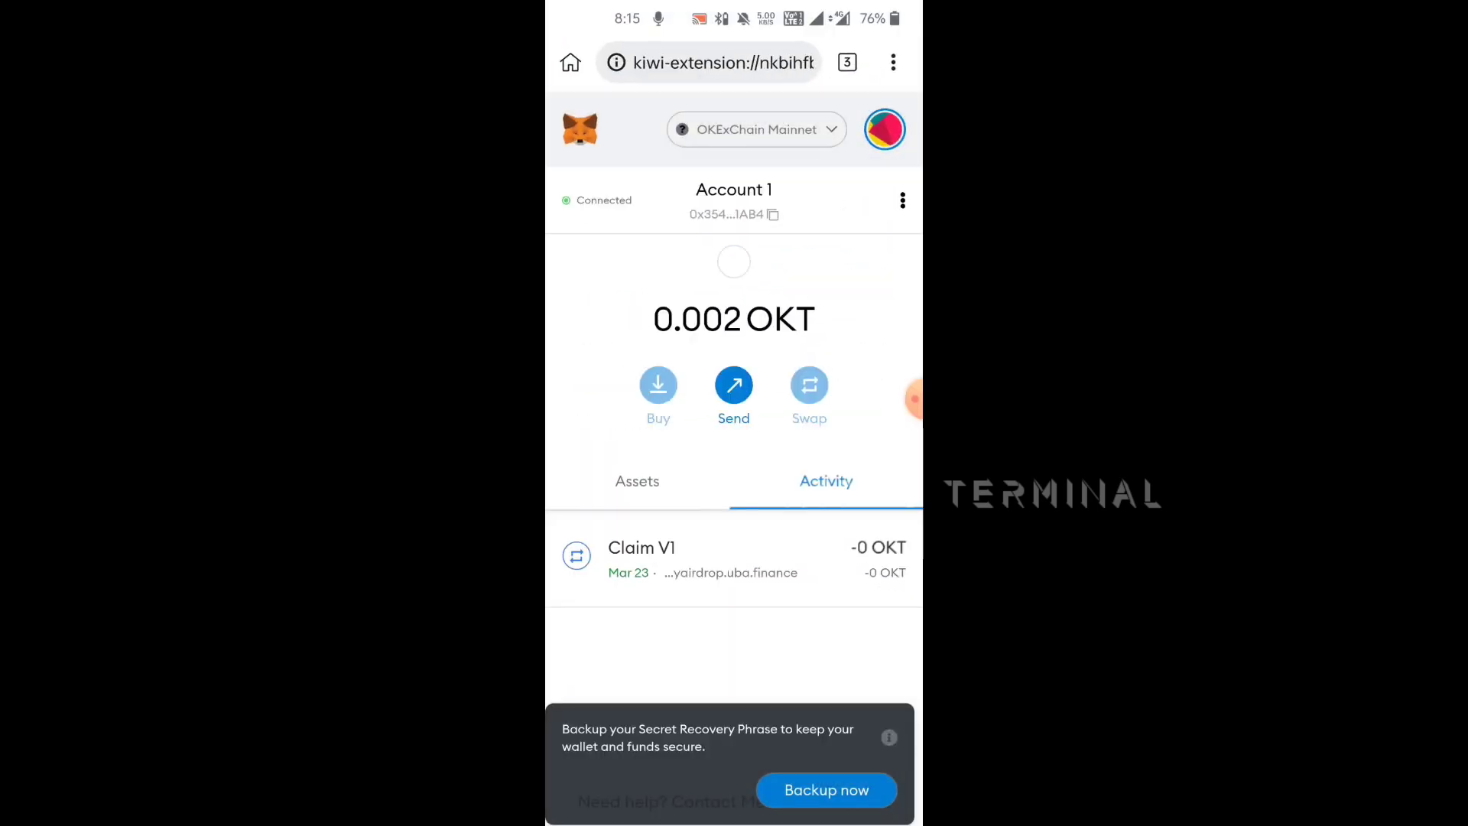
left_click(756, 129)
left_click(737, 374)
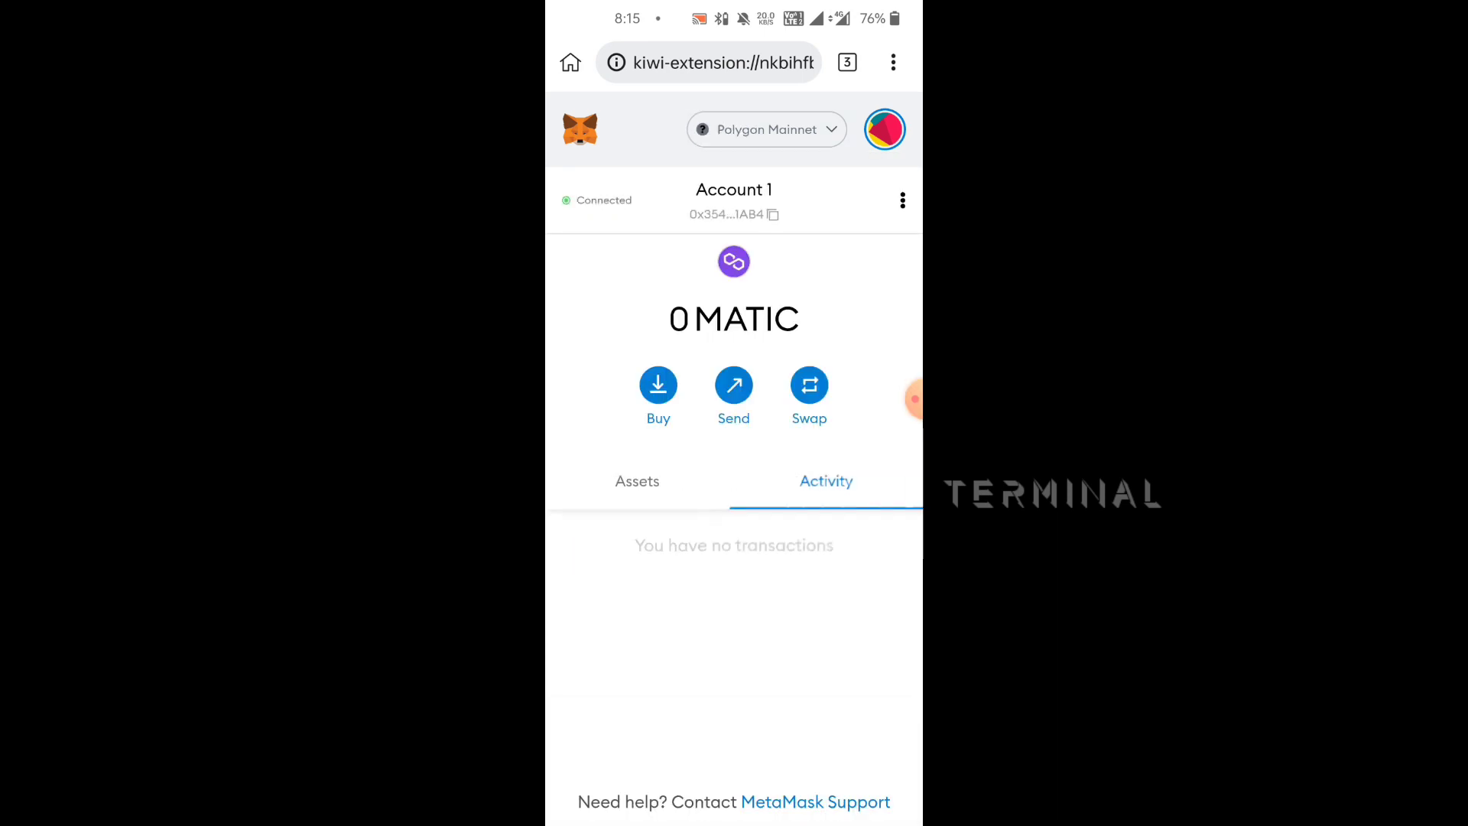
left_click(637, 481)
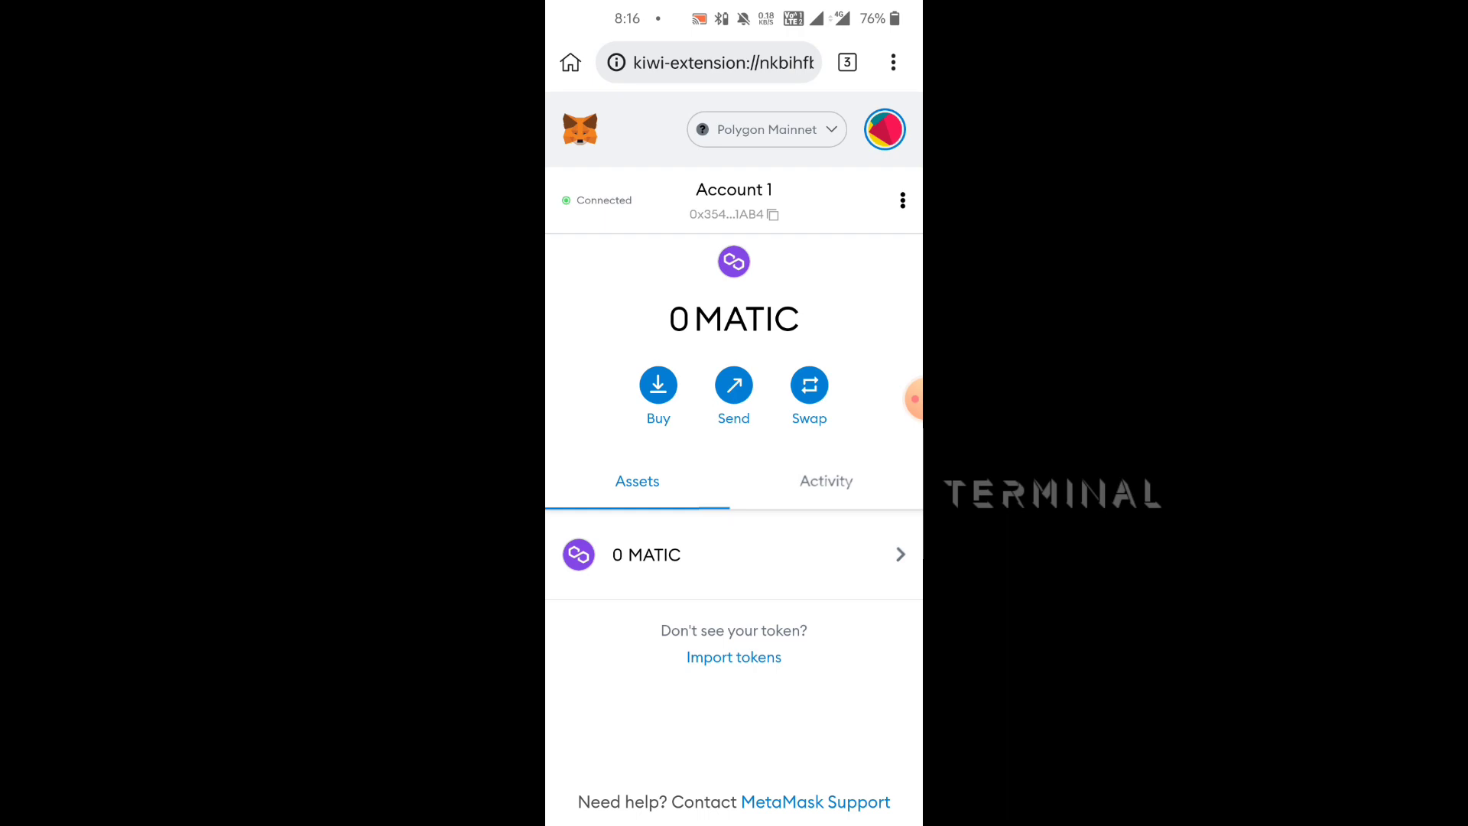
Leave Kiwi Browser for the Android home screen
key("super")
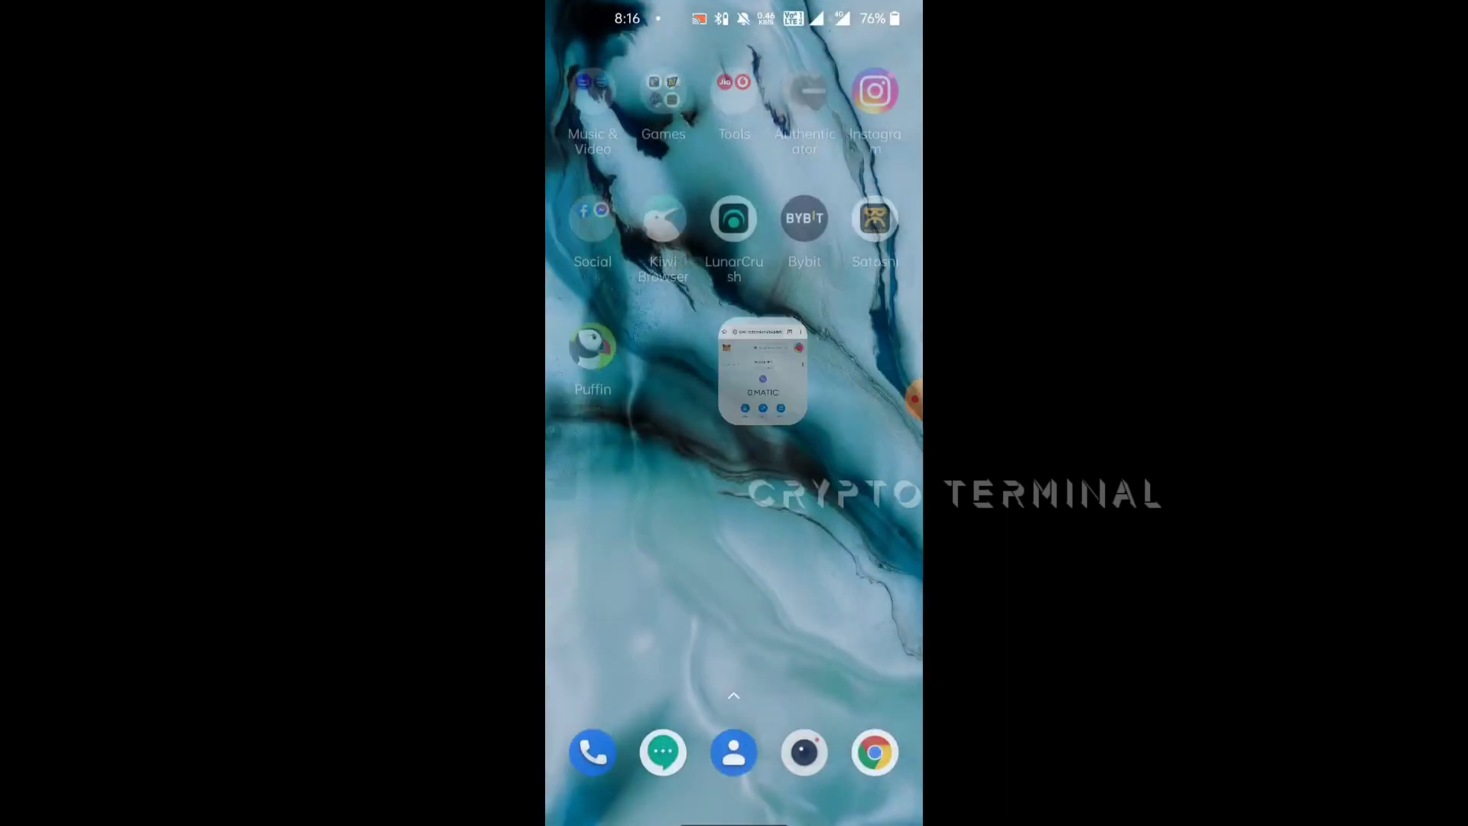